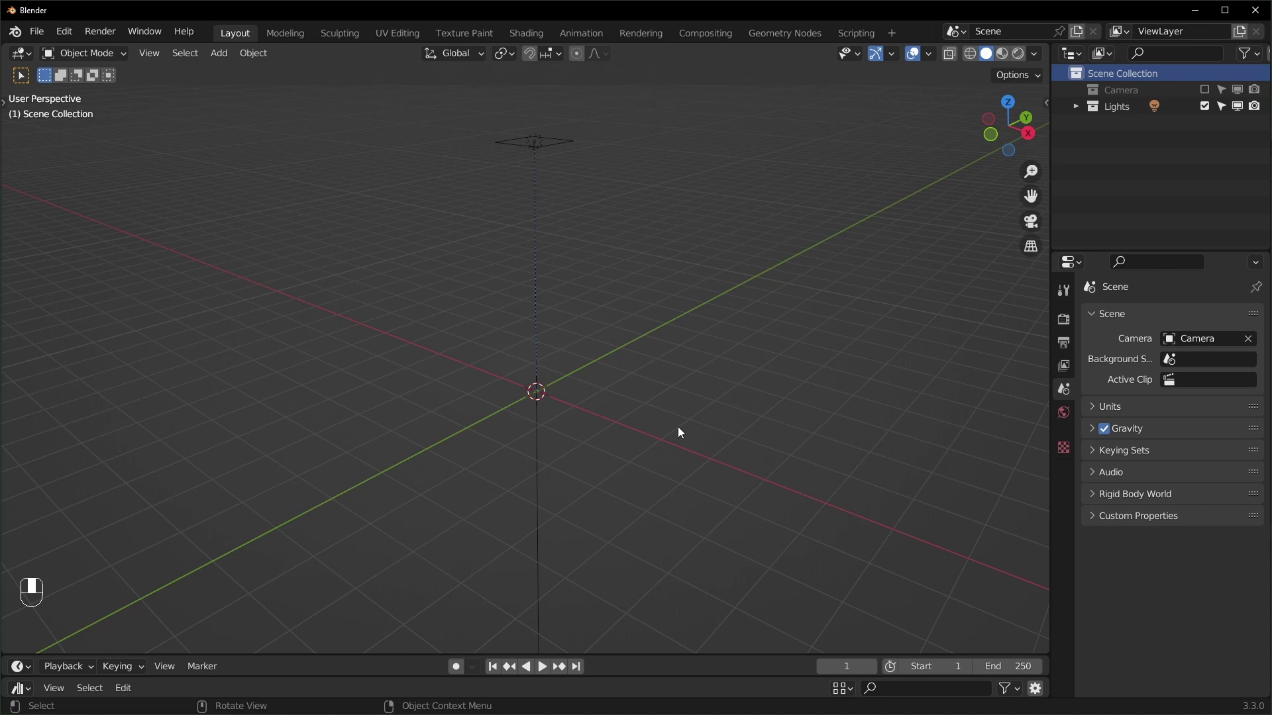
# Step: Add a mesh plane at the origin and scale it up into a large ground surface
pyautogui.moveTo(677, 427); pyautogui.dragTo(675, 421, button='middle')
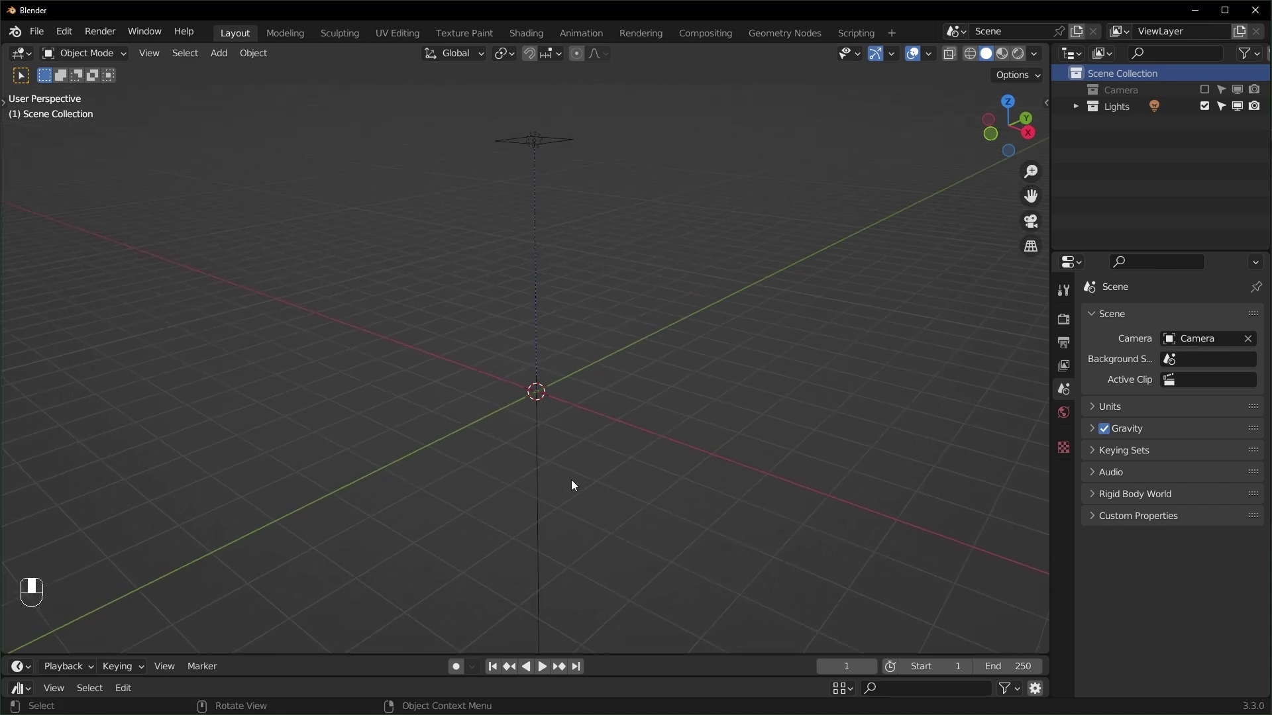
pyautogui.hotkey('shift', 'a')
pyautogui.moveTo(416, 380)
pyautogui.click(522, 380)
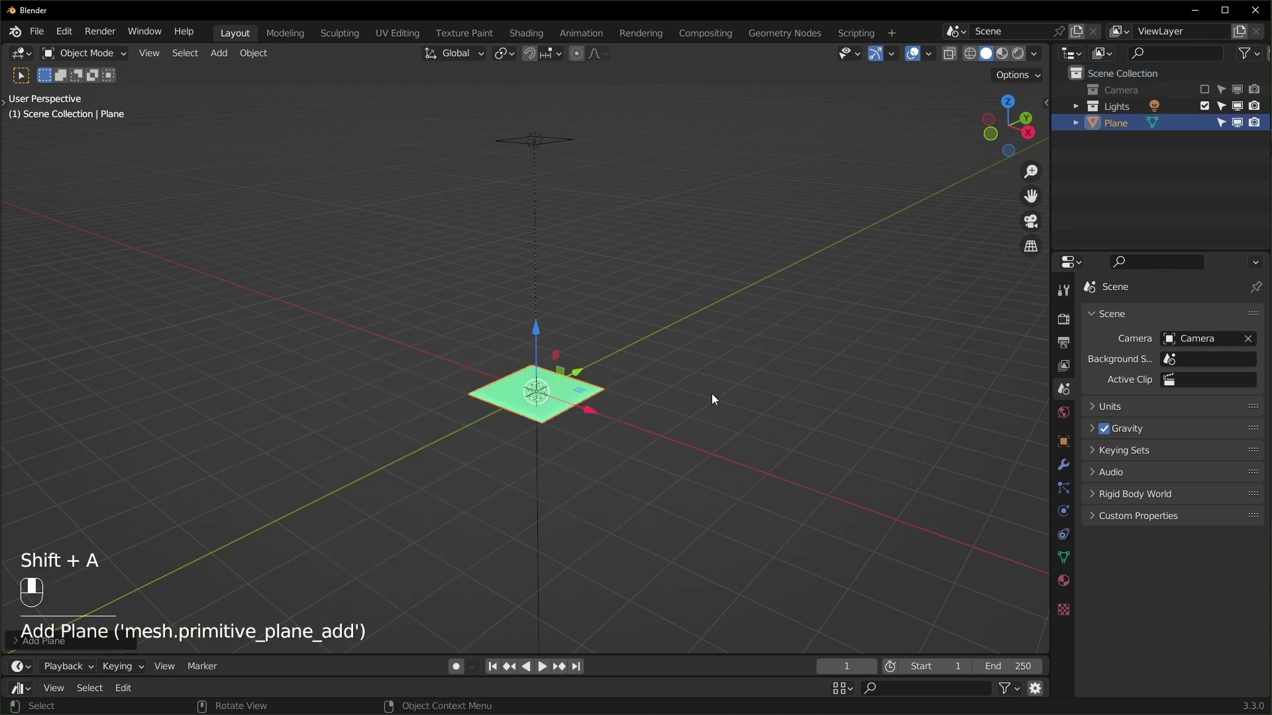
pyautogui.press('s')
pyautogui.click(825, 223)
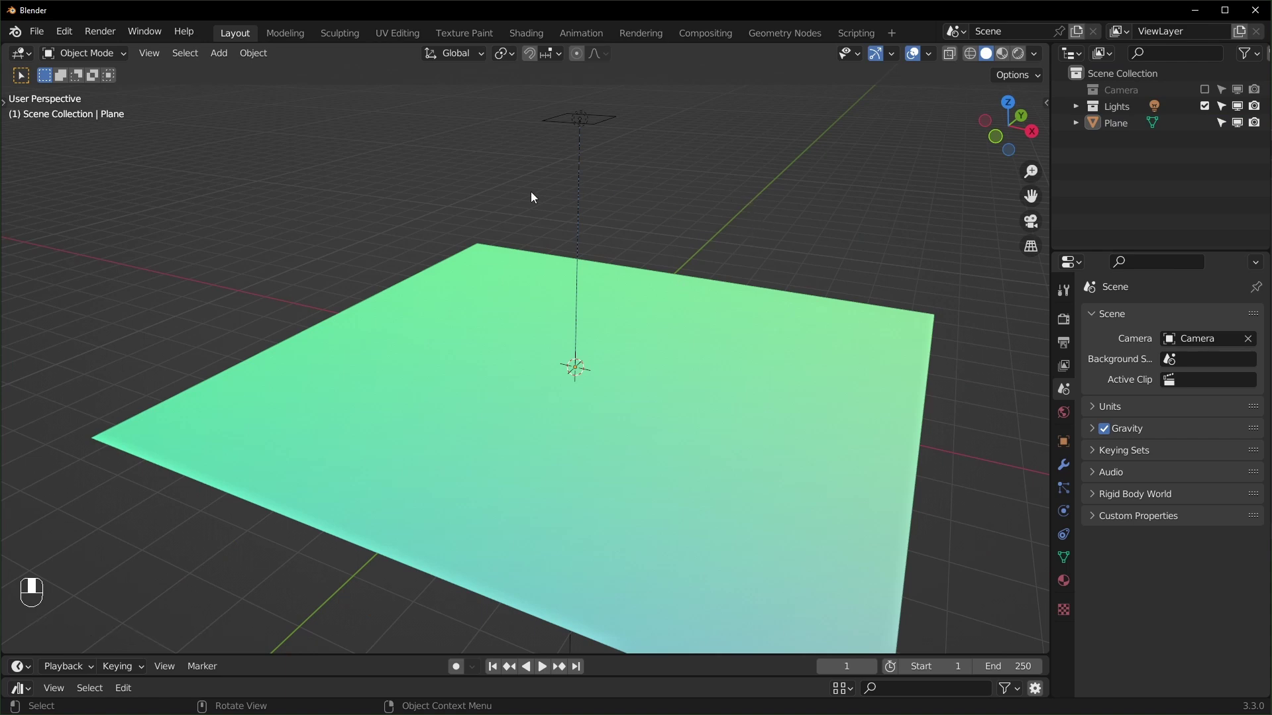
# Step: Search the add-on preferences for "images" to check the Import Images as Planes add-on, and close the preferences
pyautogui.click(66, 32)
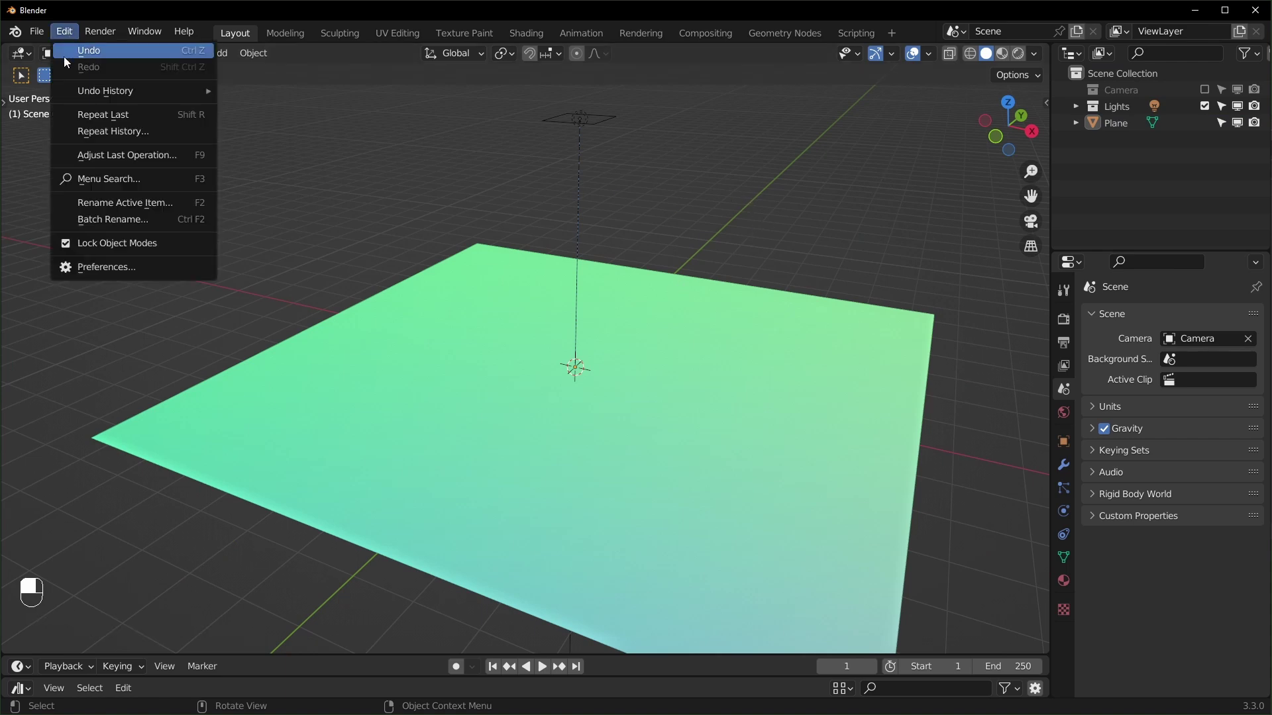
pyautogui.click(97, 264)
pyautogui.click(62, 205)
pyautogui.click(458, 89)
pyautogui.write('images')
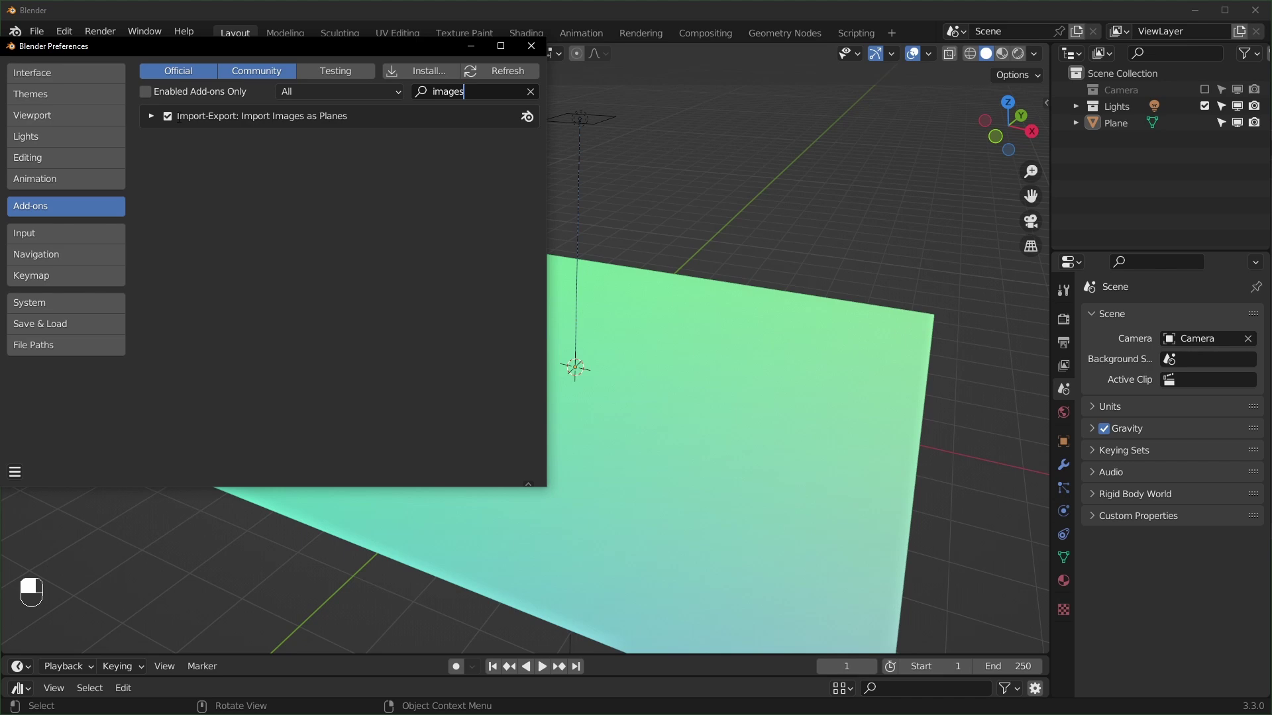
pyautogui.press('Escape')
pyautogui.click(808, 225)
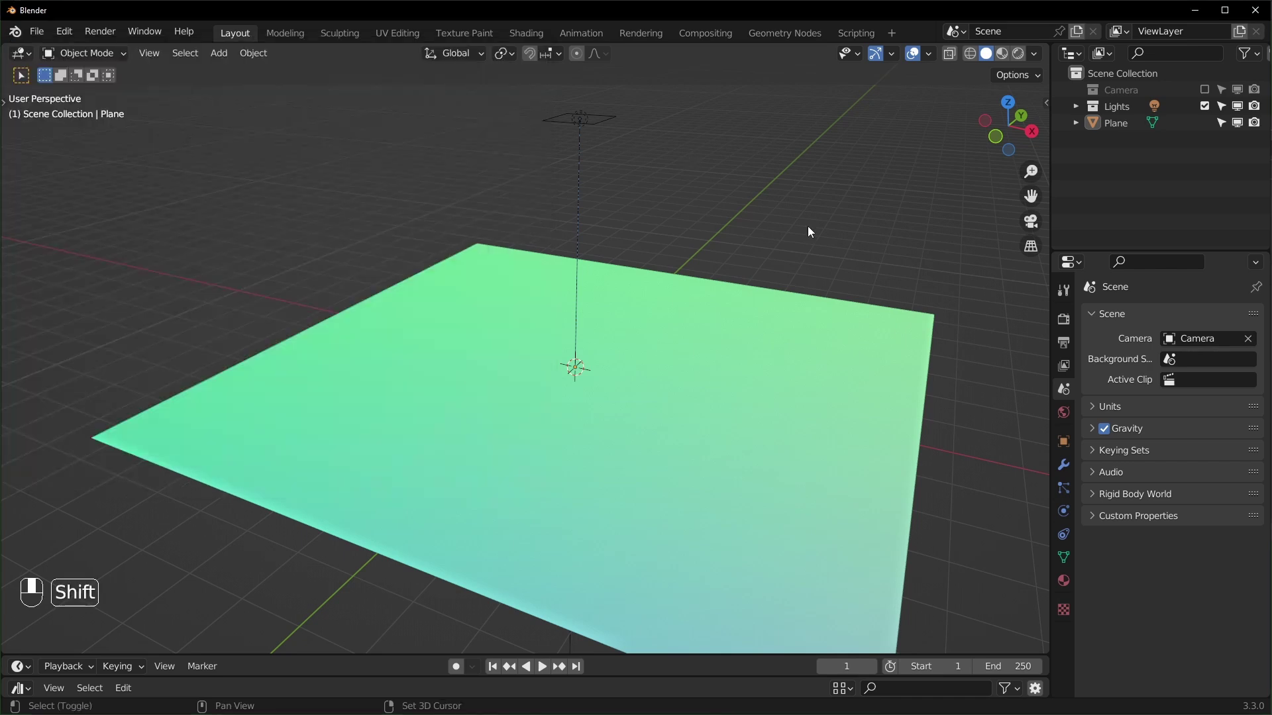
# Step: Import right leather shoe.png as an image plane with the Principled material setting and alpha enabled
pyautogui.hotkey('shift', 'a')
pyautogui.moveTo(760, 407)
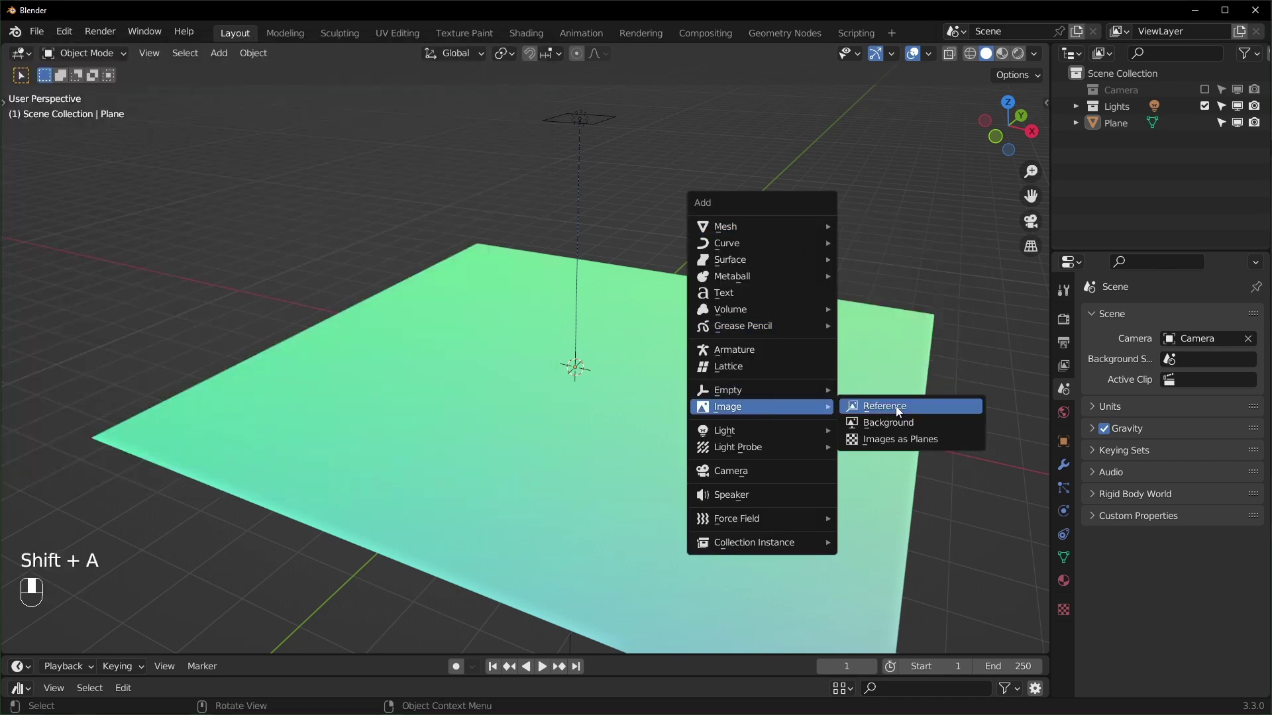
pyautogui.click(902, 441)
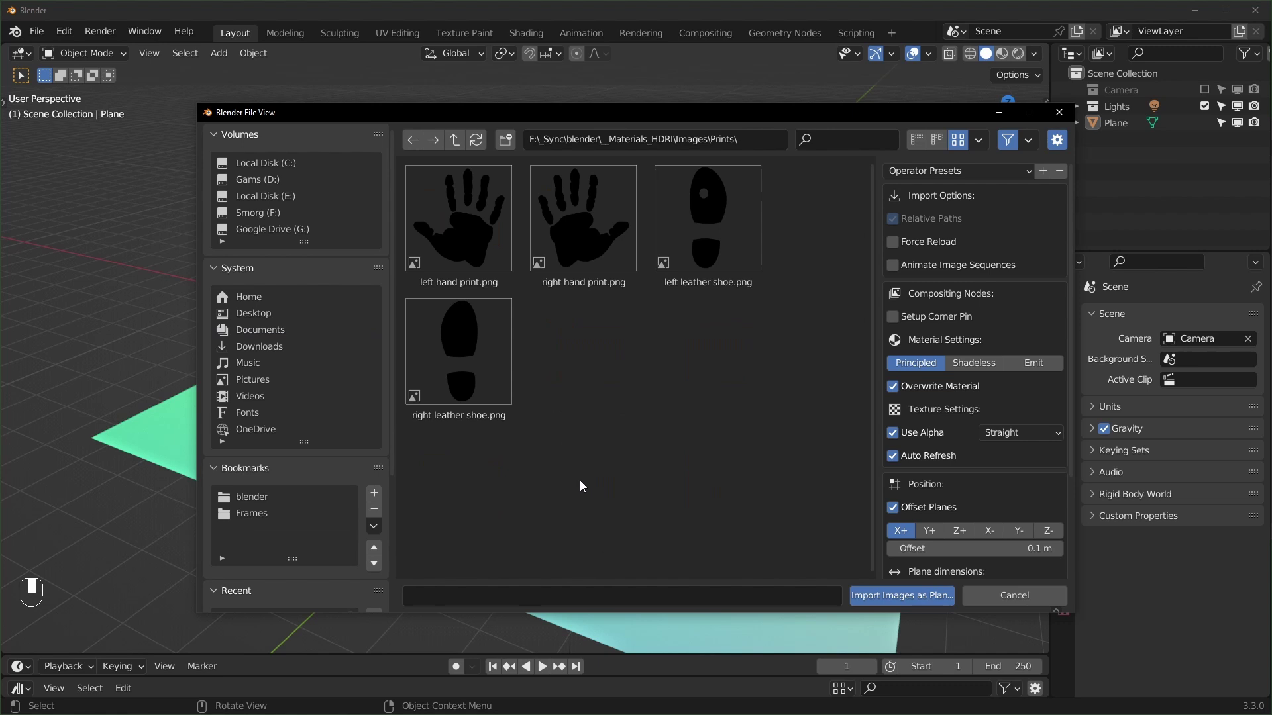
pyautogui.click(462, 397)
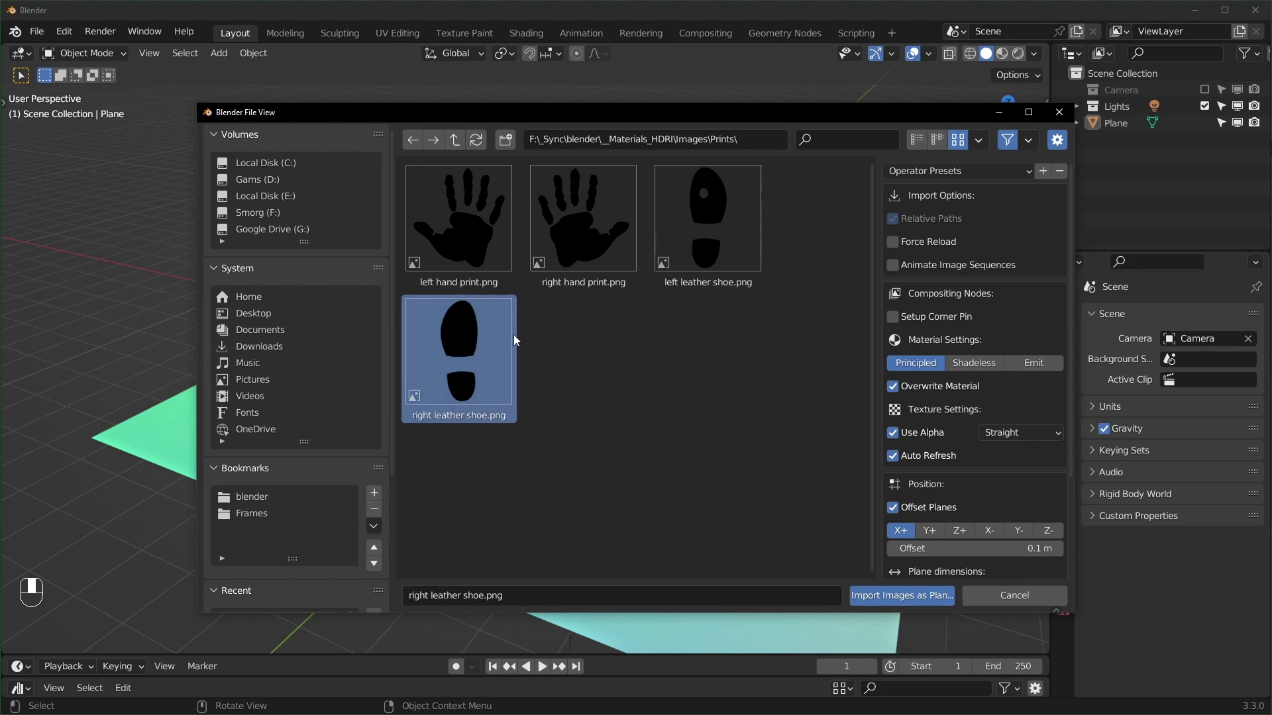
pyautogui.click(899, 595)
# Step: Move the shoe print plane up and away from the origin, and hide it
pyautogui.moveTo(547, 487); pyautogui.dragTo(604, 472, button='middle')
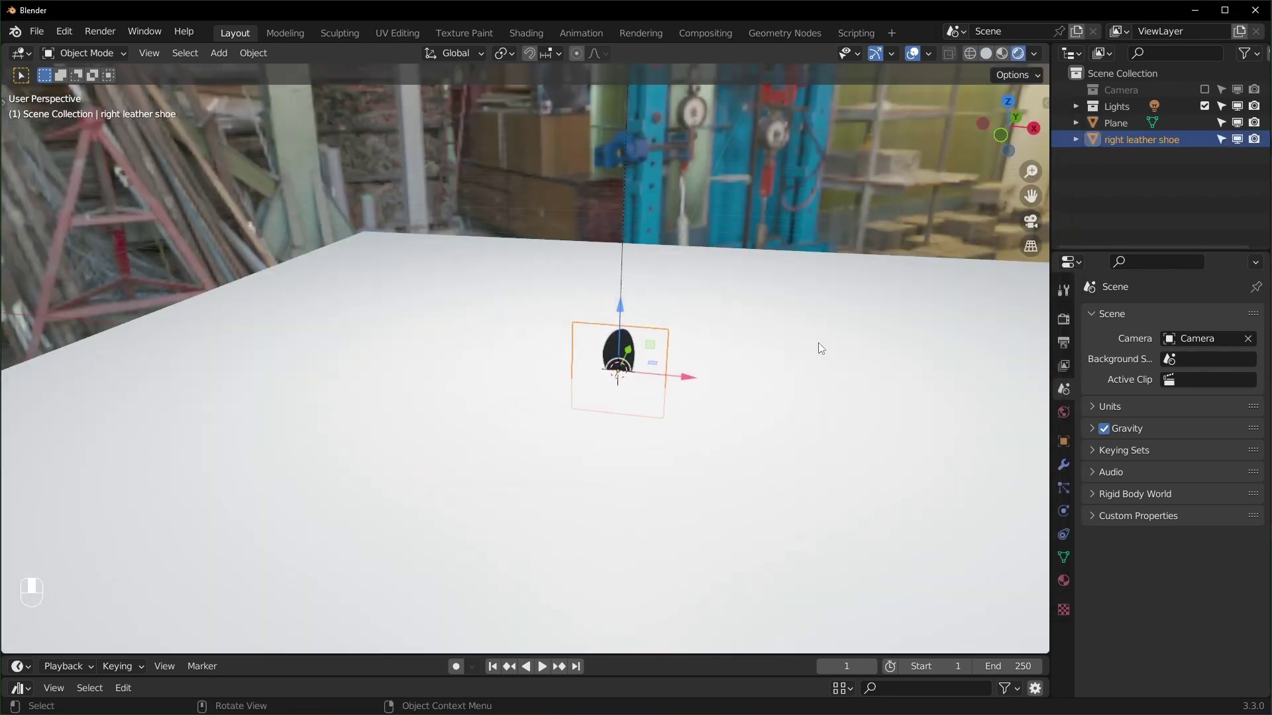
pyautogui.moveTo(821, 349); pyautogui.dragTo(761, 371, button='middle')
pyautogui.press('g')
pyautogui.click(734, 248)
pyautogui.moveTo(734, 248); pyautogui.dragTo(748, 292, button='middle')
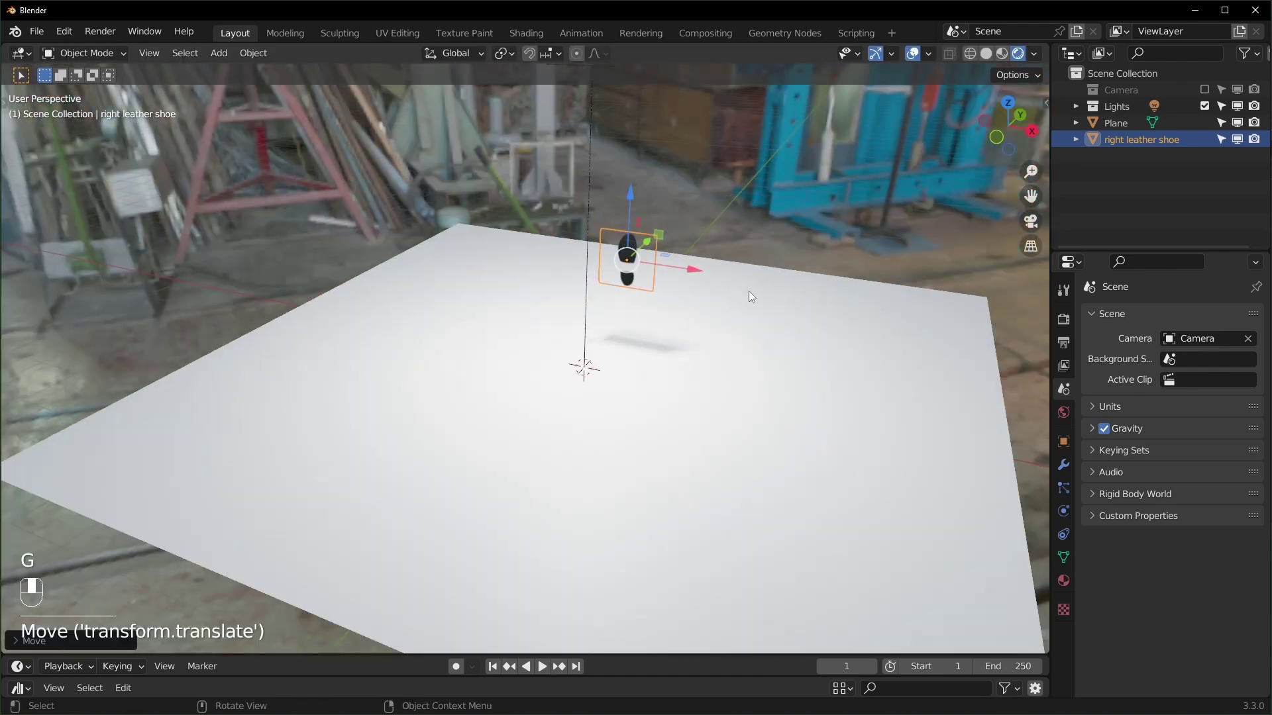
pyautogui.click(1238, 140)
# Step: Add a Bezier curve at the centre of the ground plane
pyautogui.moveTo(961, 212); pyautogui.dragTo(750, 251, button='middle')
pyautogui.hotkey('shift', 'a')
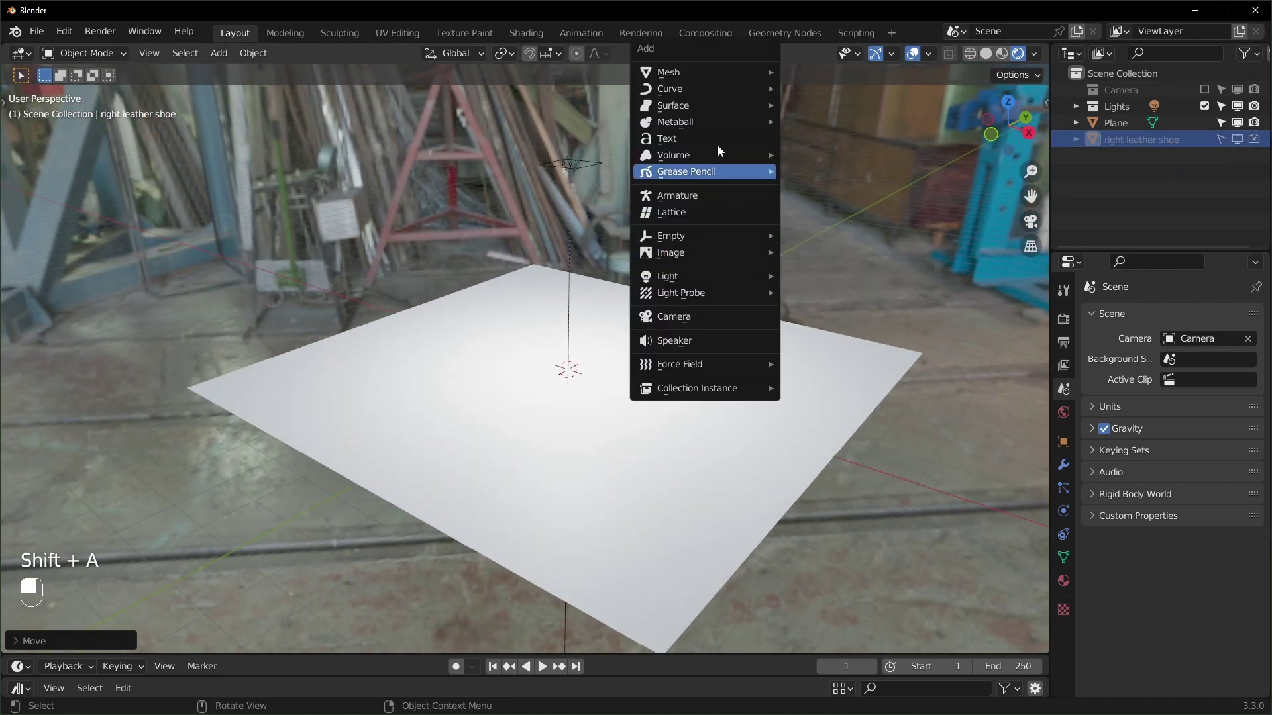
pyautogui.moveTo(712, 88)
pyautogui.click(849, 85)
pyautogui.scroll(3, 642, 351)
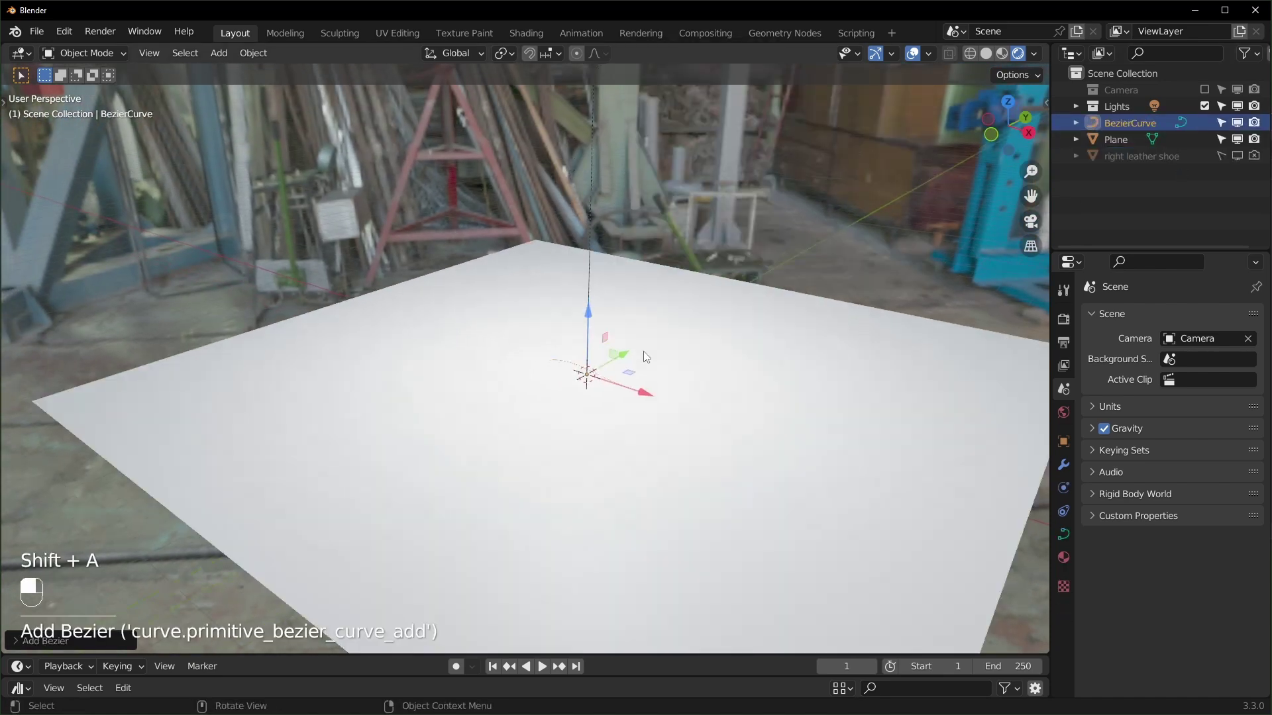
# Step: Delete all the default control points of the Bezier curve in Edit Mode
pyautogui.press('t')
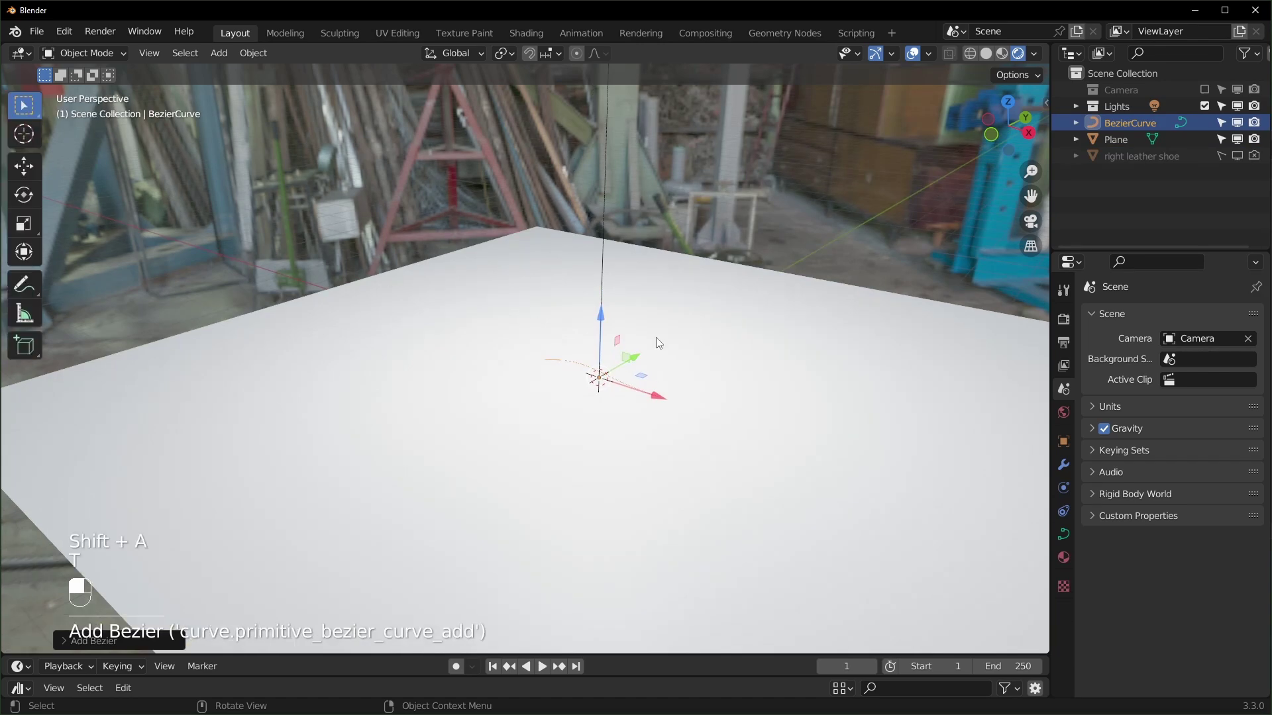
pyautogui.press('Tab')
pyautogui.moveTo(602, 375); pyautogui.dragTo(475, 381, button='middle')
pyautogui.press('a')
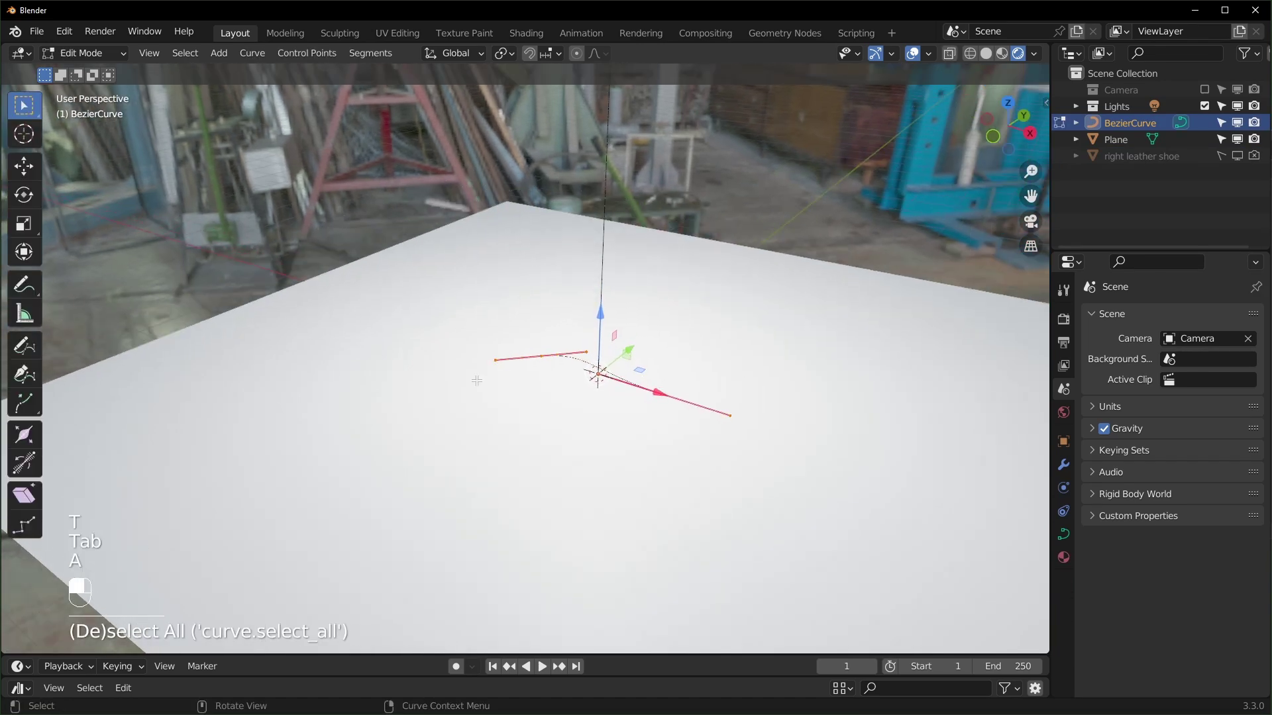
pyautogui.press('x')
pyautogui.click(625, 399)
# Step: Activate the curve Draw tool and set its depth to Surface
pyautogui.click(20, 345)
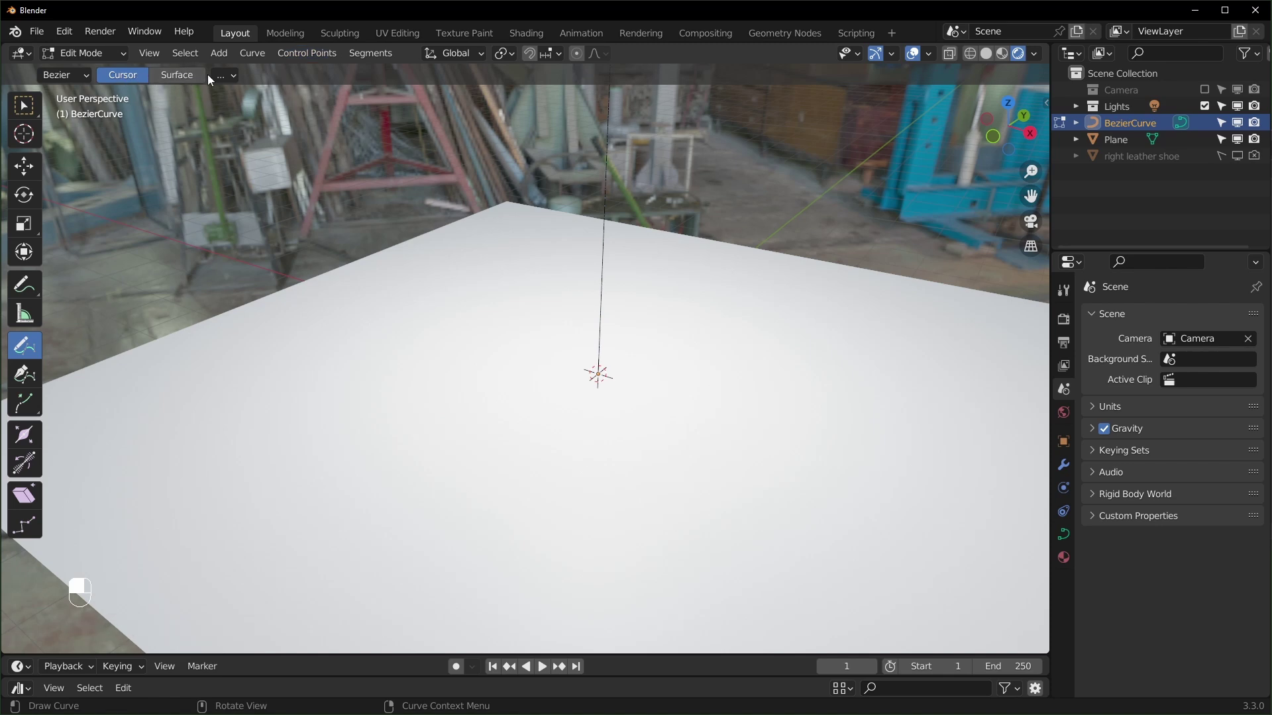
pyautogui.click(179, 77)
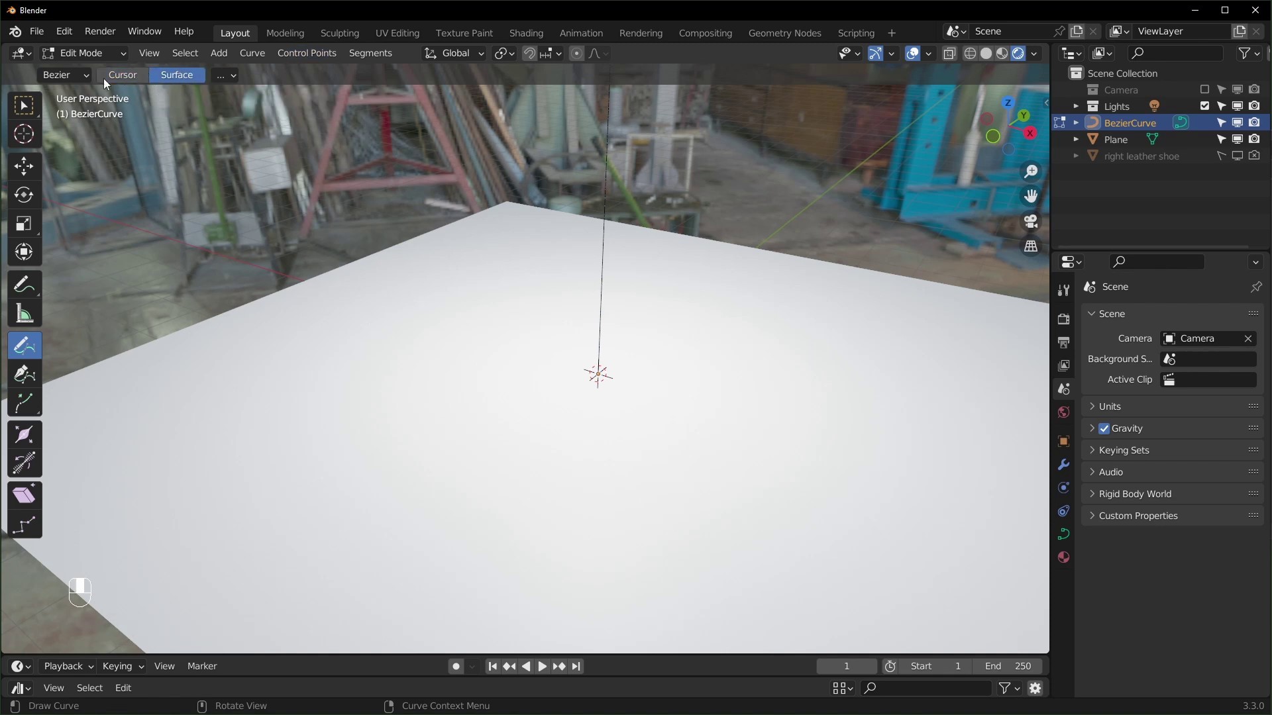
pyautogui.press('n')
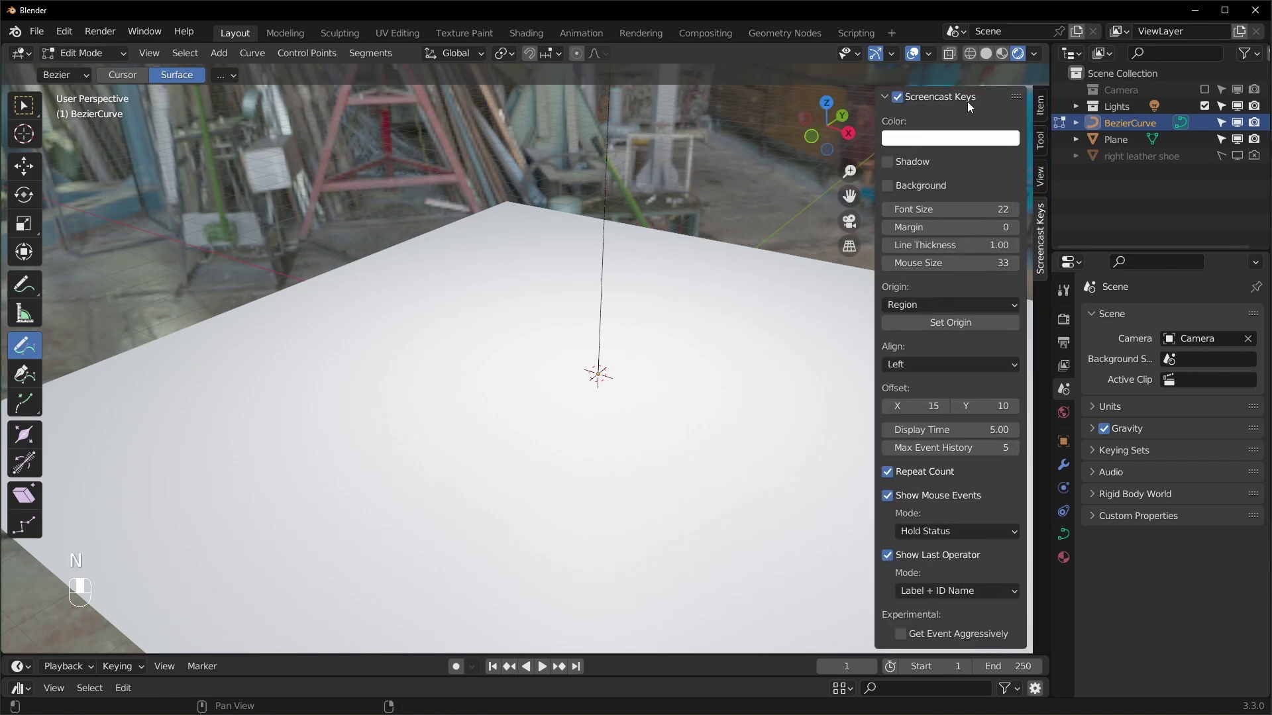
pyautogui.click(1039, 141)
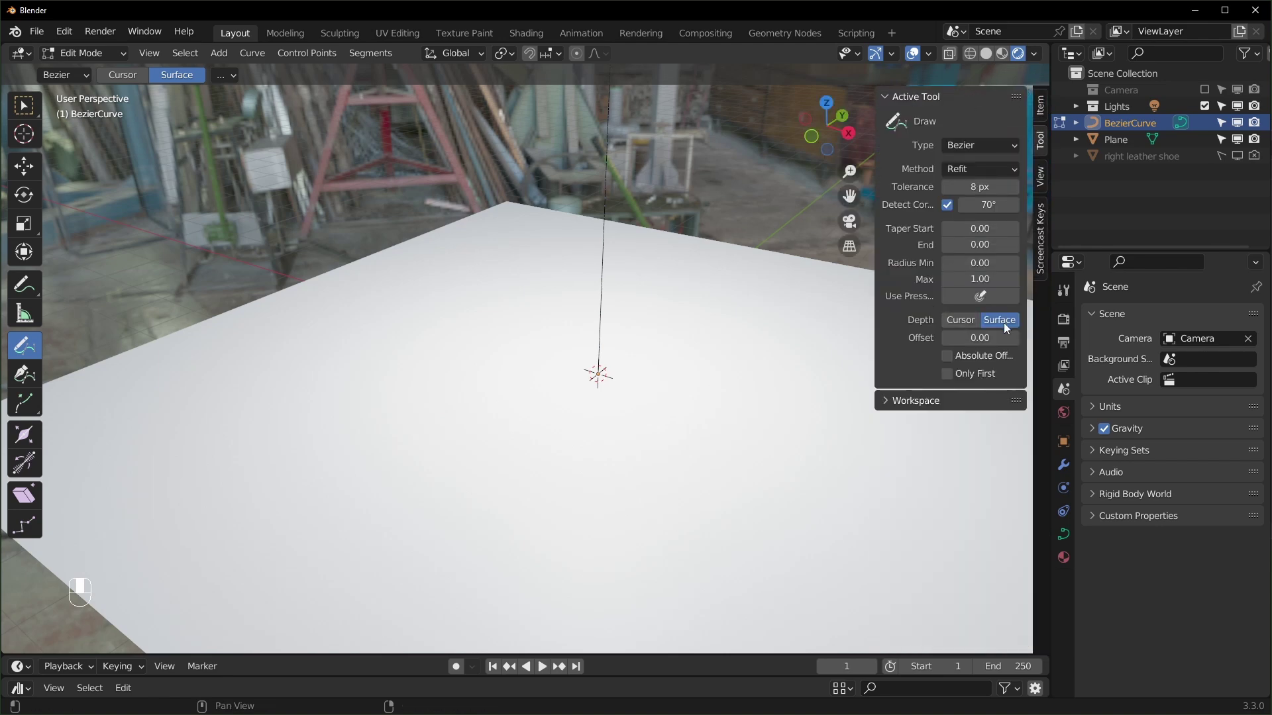
# Step: Draw a freehand S-shaped curve across the ground plane and return to Object Mode
pyautogui.moveTo(647, 406); pyautogui.dragTo(471, 471, button='middle')
pyautogui.scroll(-2, 490, 472)
pyautogui.keyDown('shift'); pyautogui.moveTo(605, 448); pyautogui.dragTo(520, 455, button='middle'); pyautogui.keyUp('shift')
pyautogui.moveTo(200, 403)
pyautogui.mouseDown()
pyautogui.moveTo(452, 437)
pyautogui.moveTo(690, 346)
pyautogui.mouseUp()
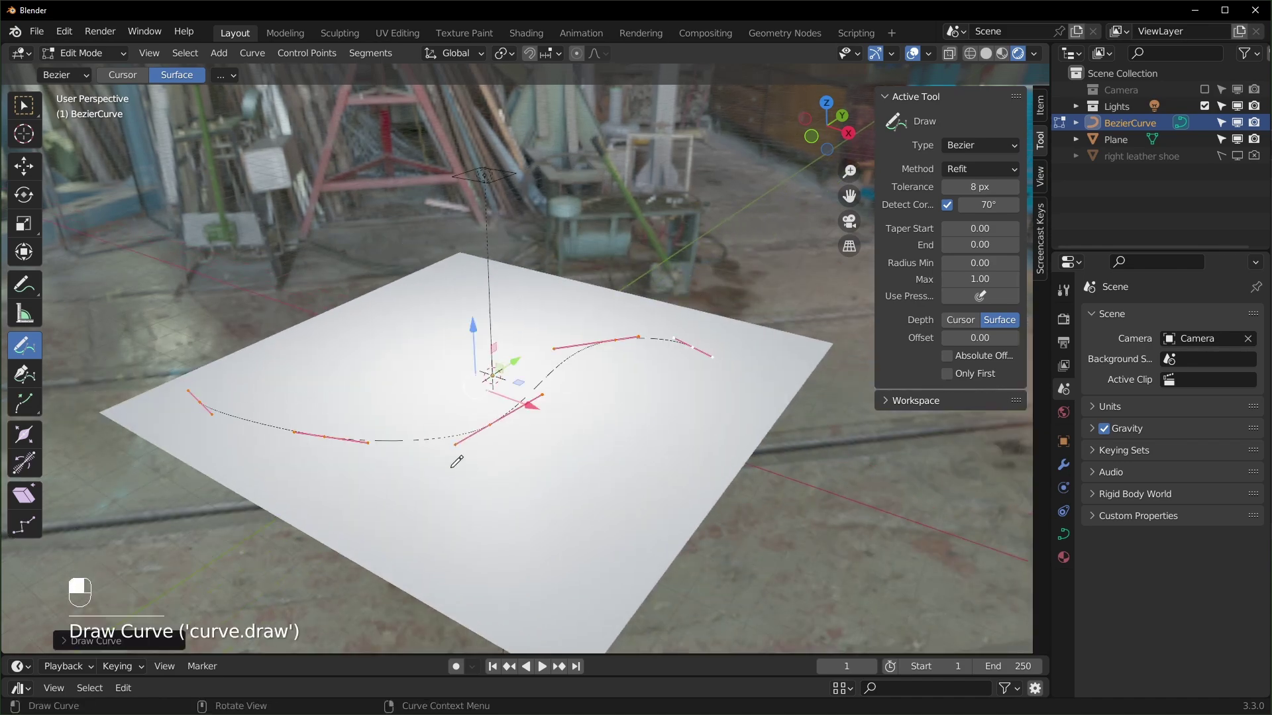
pyautogui.moveTo(439, 467); pyautogui.dragTo(590, 454, button='middle')
pyautogui.scroll(3, 602, 452)
pyautogui.scroll(-2, 695, 461)
pyautogui.moveTo(464, 468); pyautogui.dragTo(384, 467, button='middle')
pyautogui.press('Tab')
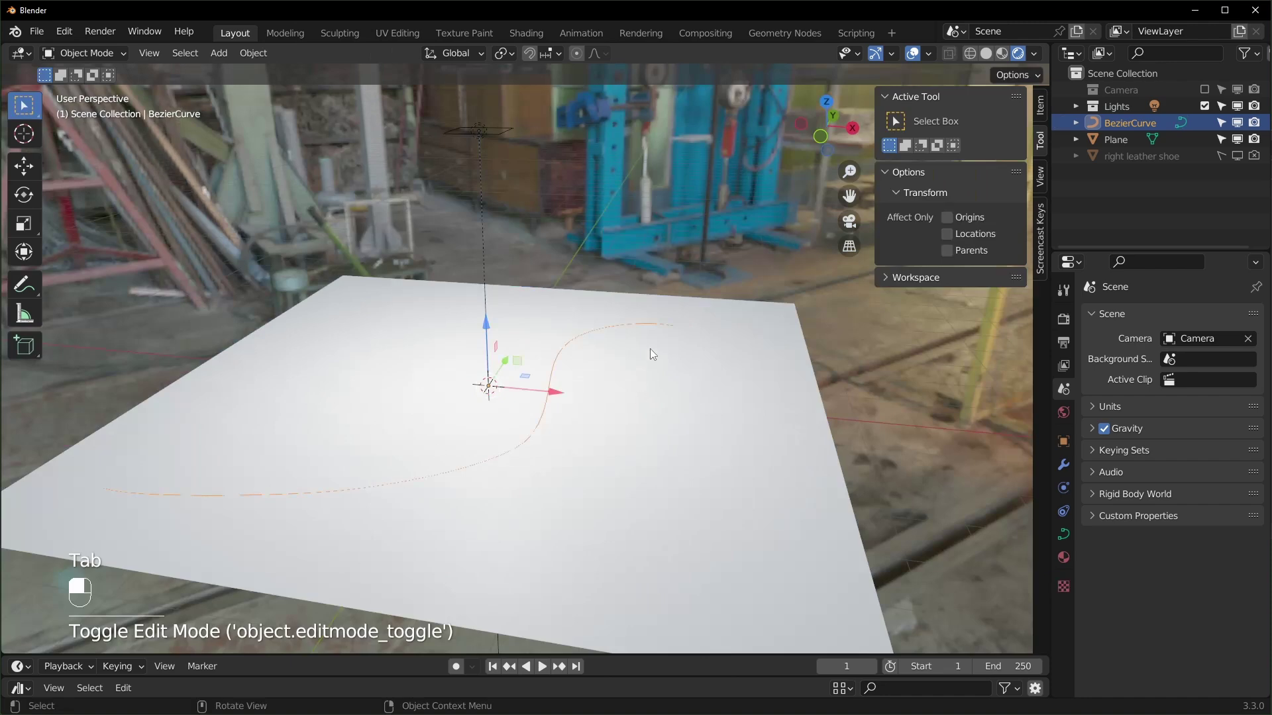
# Step: Switch to the Geometry Nodes workspace, create a node tree for the curve, and move Group Input away from Group Output
pyautogui.click(783, 34)
pyautogui.press('n')
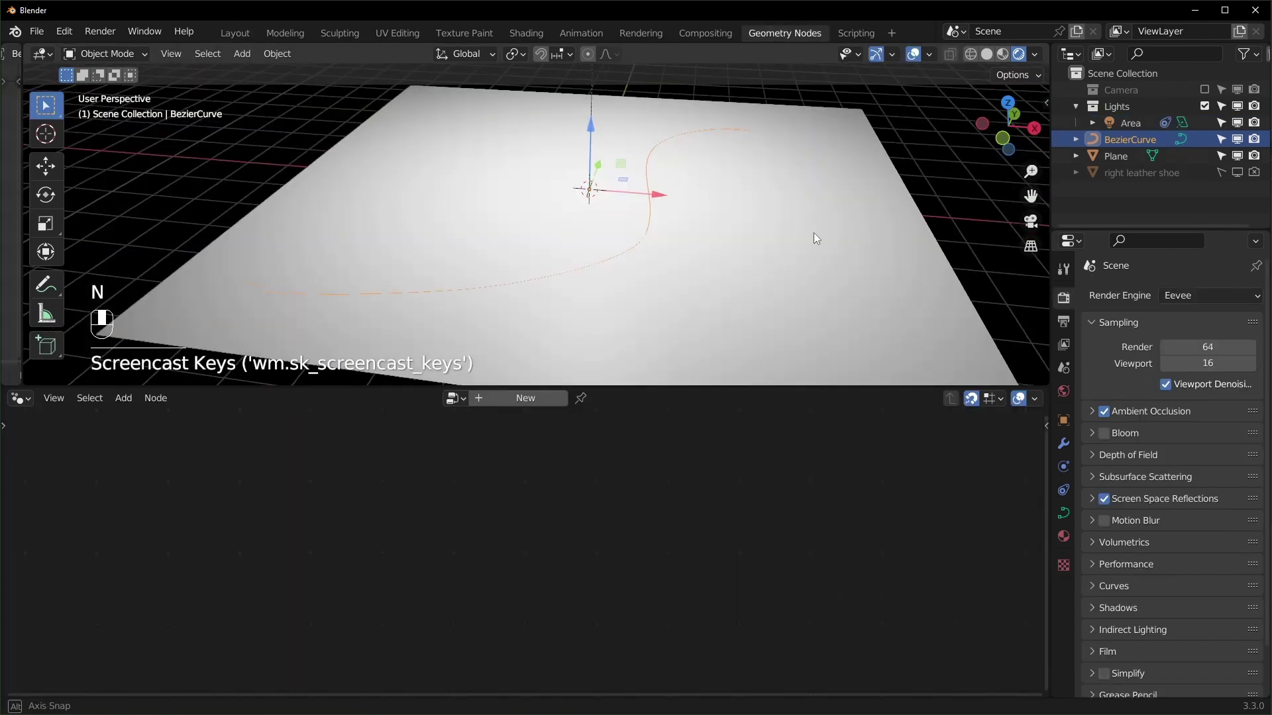
pyautogui.click(523, 398)
pyautogui.scroll(2, 471, 528)
pyautogui.keyDown('shift'); pyautogui.moveTo(509, 532); pyautogui.dragTo(627, 515, button='middle'); pyautogui.keyUp('shift')
pyautogui.moveTo(449, 551); pyautogui.dragTo(163, 542)
pyautogui.moveTo(135, 538); pyautogui.dragTo(139, 556)
# Step: Insert a Resample Curve node between Group Input and Group Output
pyautogui.hotkey('shift', 'a')
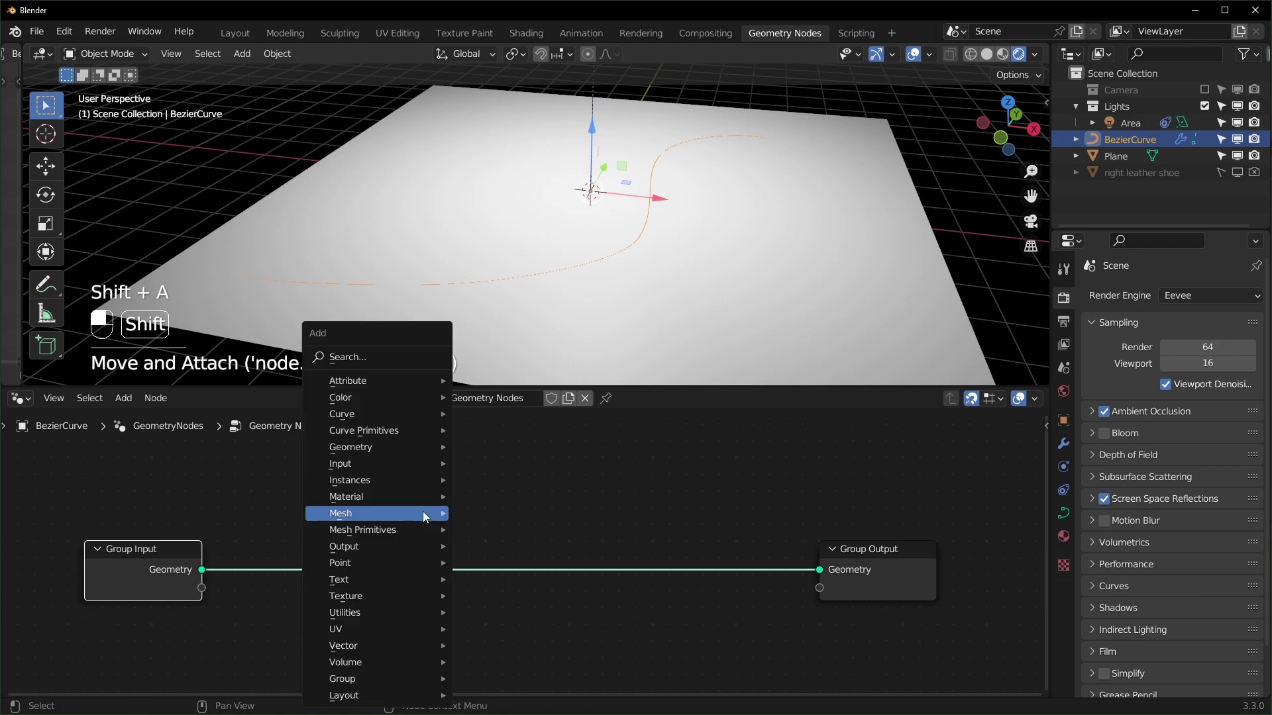
pyautogui.write('res')
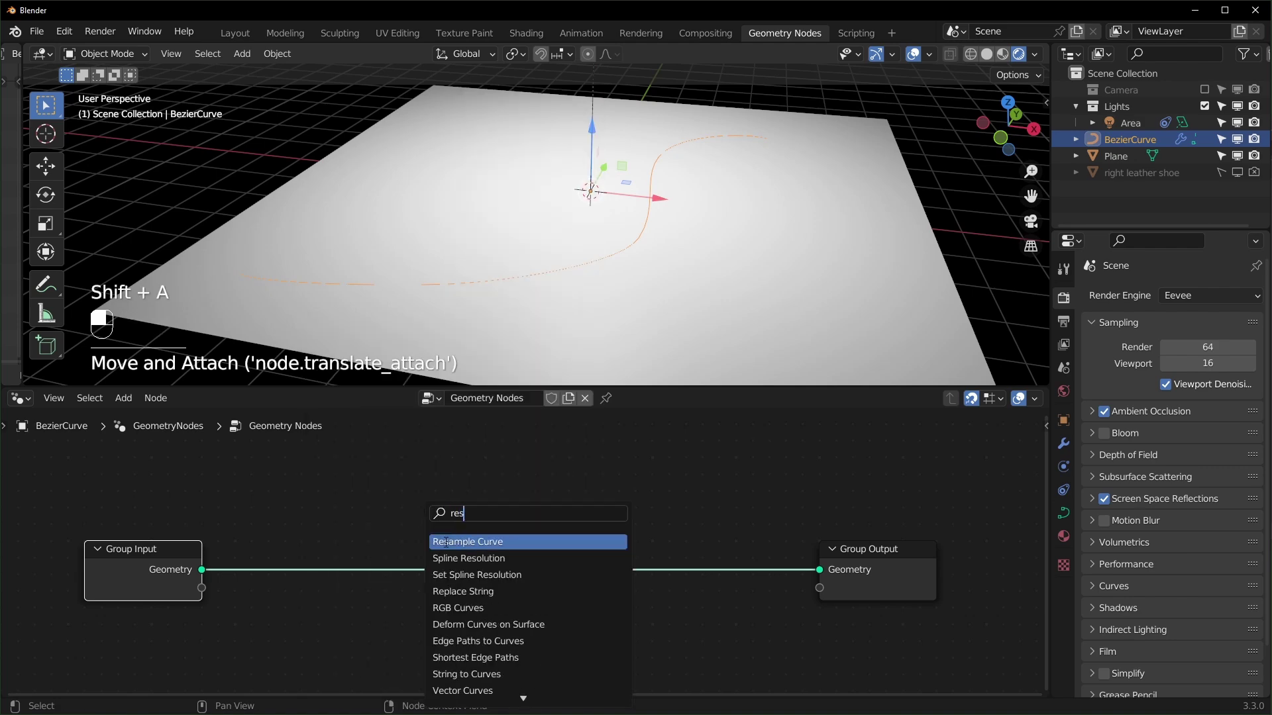
pyautogui.click(463, 541)
pyautogui.click(356, 540)
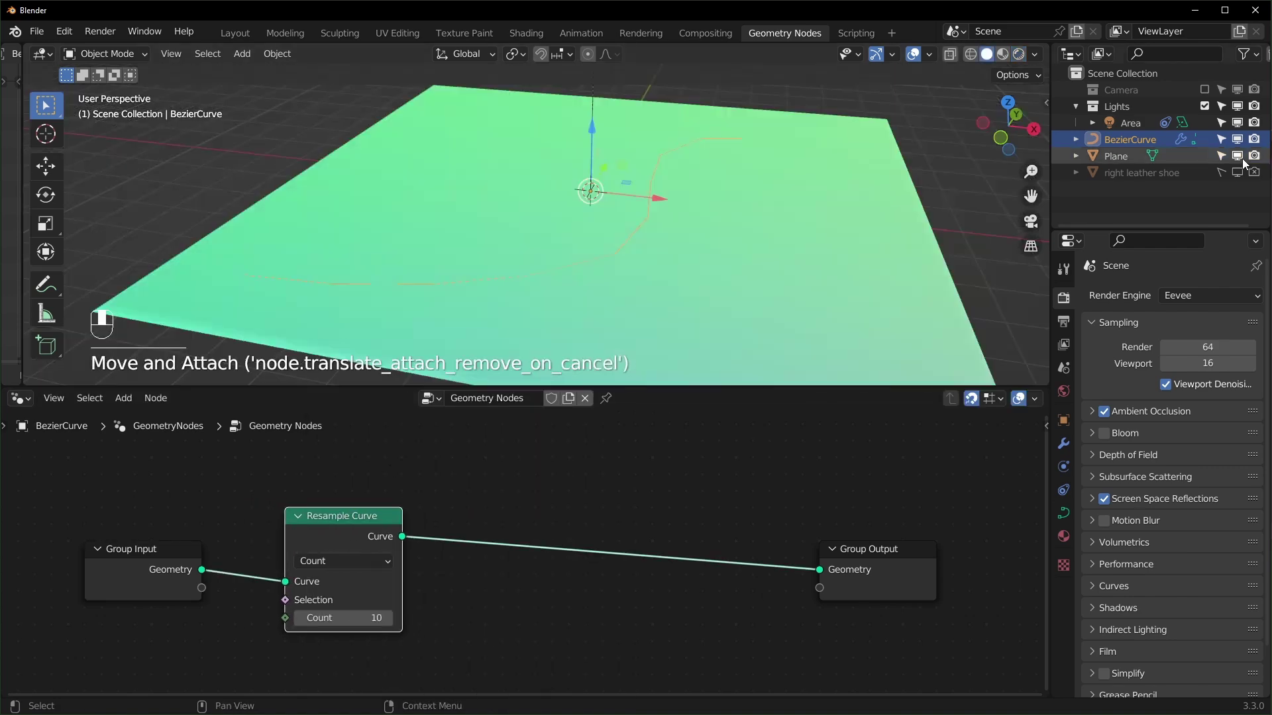
# Step: Hide the ground plane in the viewport and set the Resample Curve mode to Length
pyautogui.click(1237, 156)
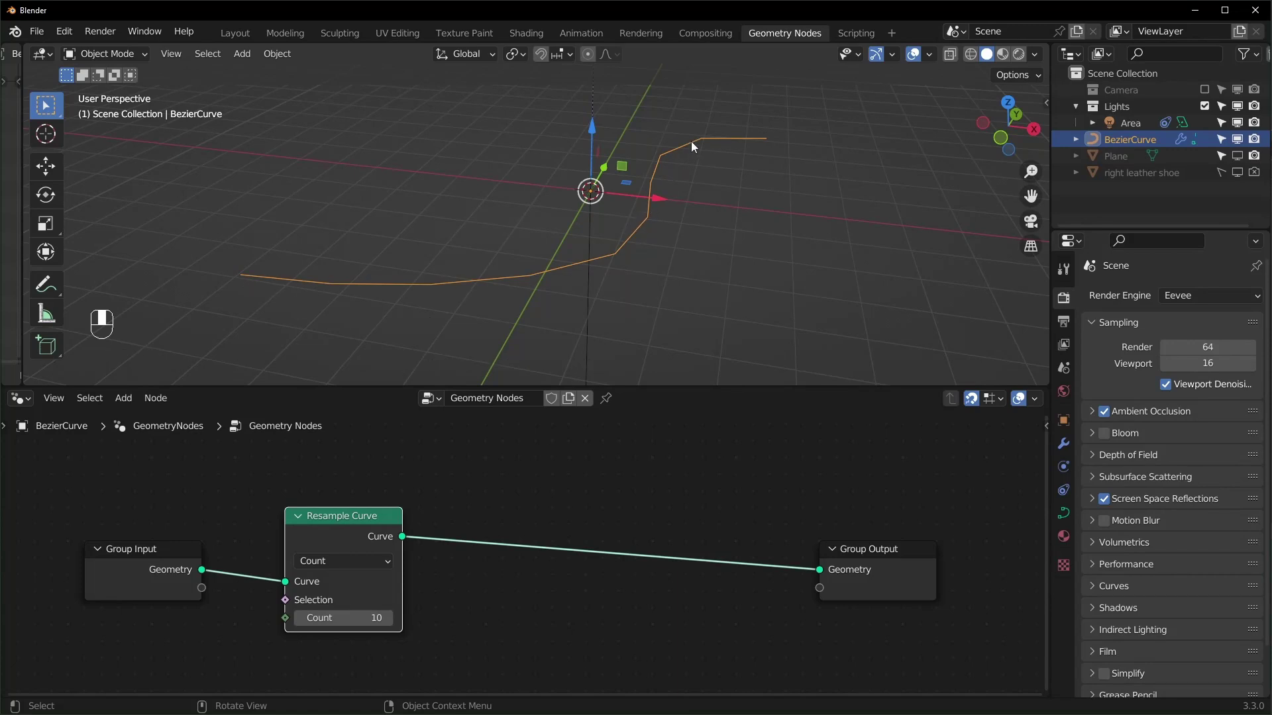
pyautogui.click(356, 563)
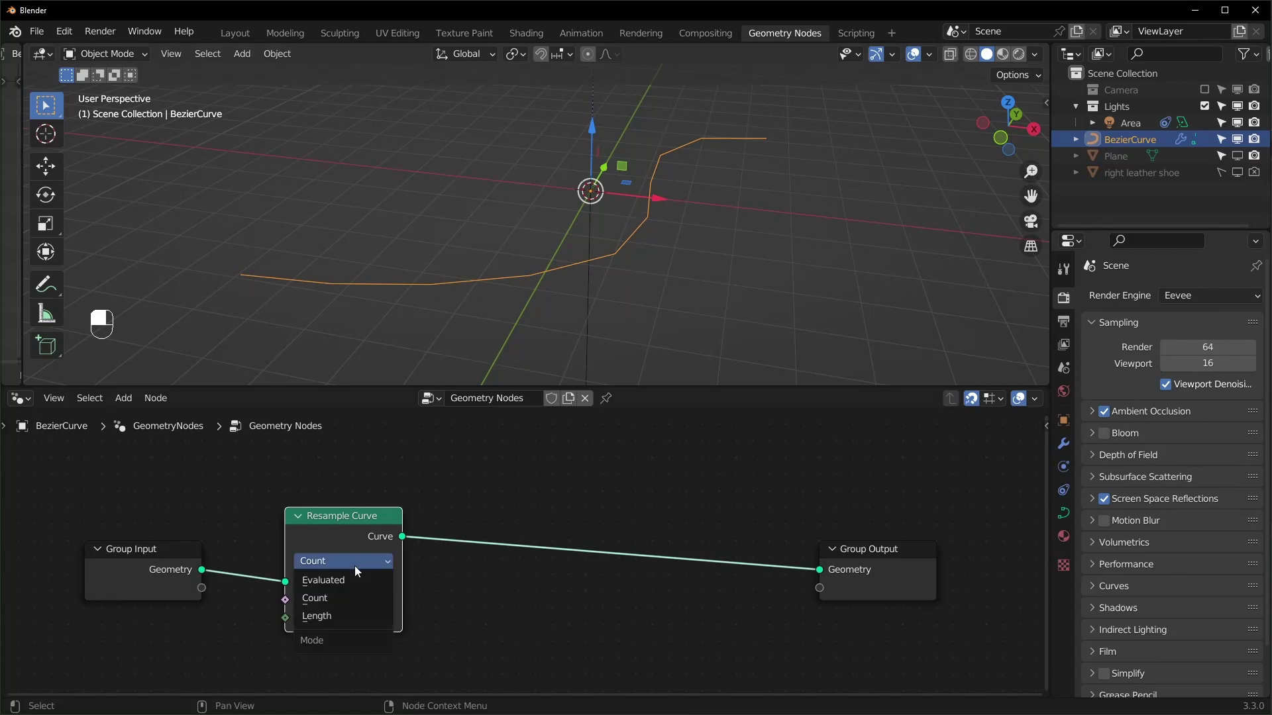
pyautogui.click(343, 621)
pyautogui.moveTo(379, 546); pyautogui.dragTo(379, 563)
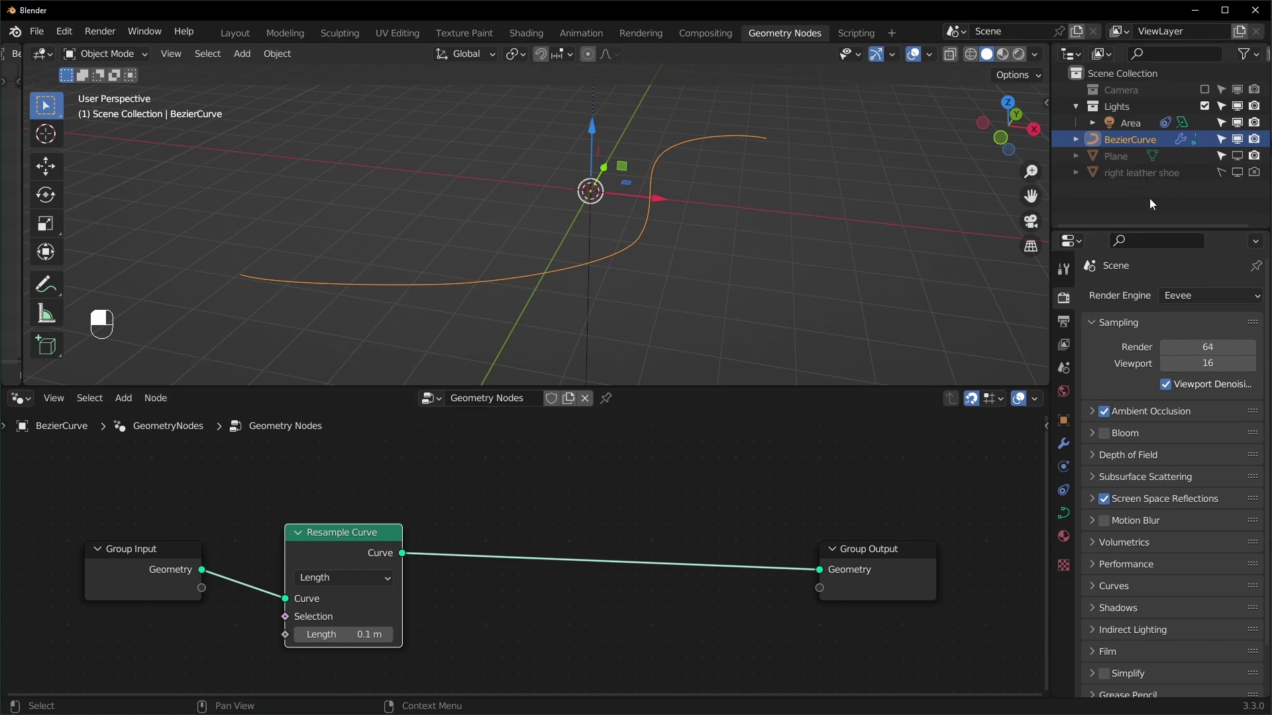
# Step: Bring the right leather shoe object into the node tree as an Object Info node below Resample Curve
pyautogui.moveTo(1163, 169); pyautogui.dragTo(514, 628)
pyautogui.click(410, 580)
pyautogui.scroll(-3, 636, 538)
pyautogui.moveTo(636, 538); pyautogui.dragTo(560, 570, button='middle')
pyautogui.click(560, 570)
# Step: Insert an Instance on Points node after Resample Curve and connect the Object Info geometry to its Instance input
pyautogui.hotkey('shift', 'a')
pyautogui.write('sintan')
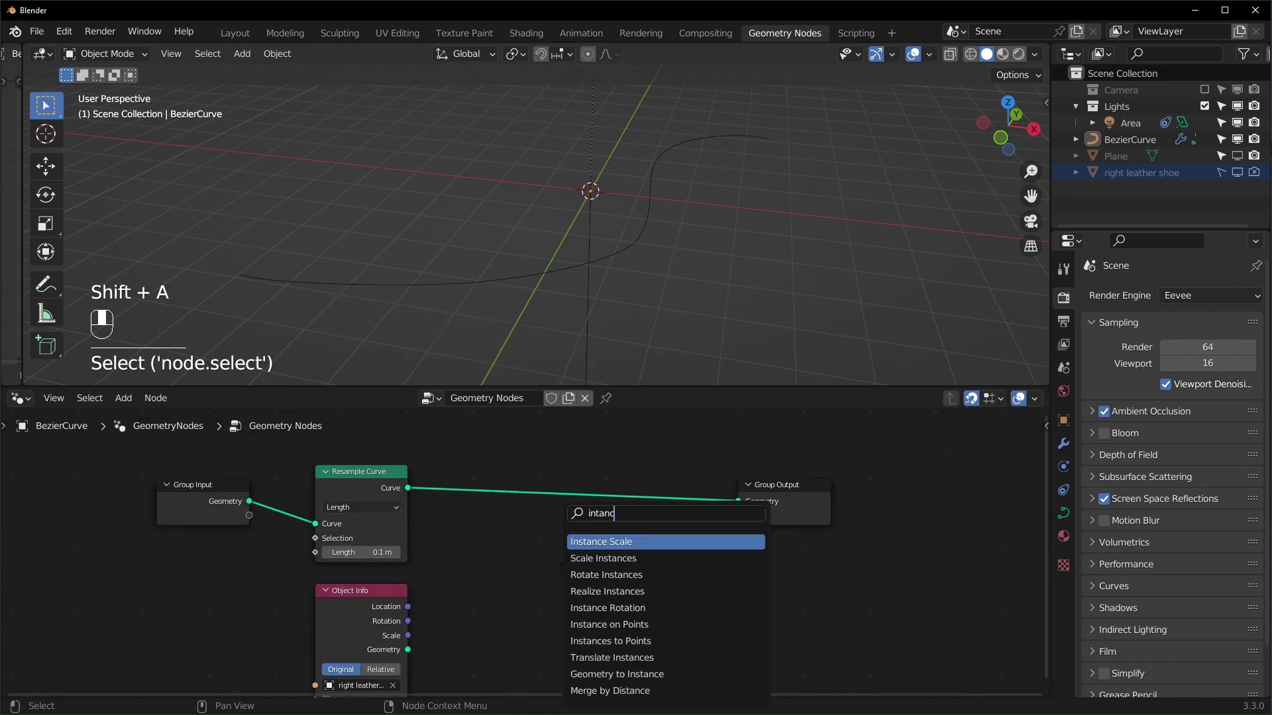
pyautogui.write('c')
pyautogui.click(609, 624)
pyautogui.click(514, 618)
pyautogui.moveTo(514, 618); pyautogui.dragTo(626, 482)
# Step: Show the ground plane again and set the Resample Curve length to 0.51 m
pyautogui.scroll(-2, 722, 288)
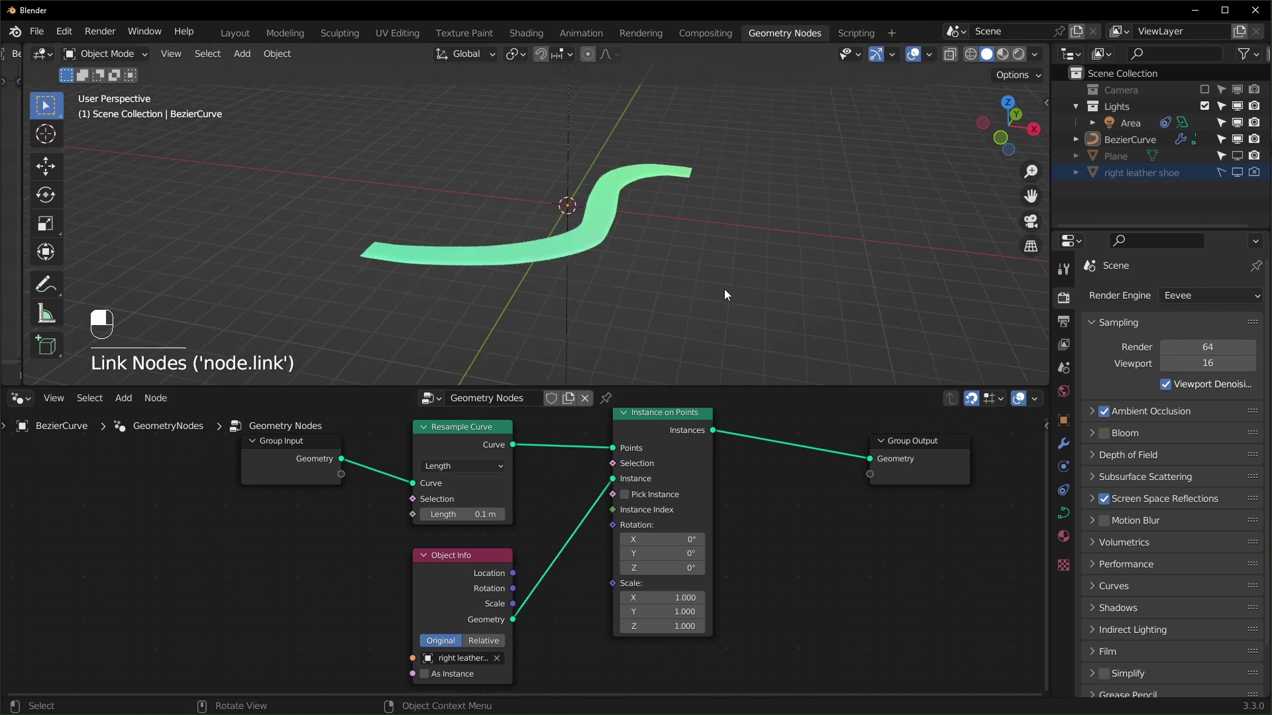
pyautogui.moveTo(698, 315); pyautogui.dragTo(378, 339, button='middle')
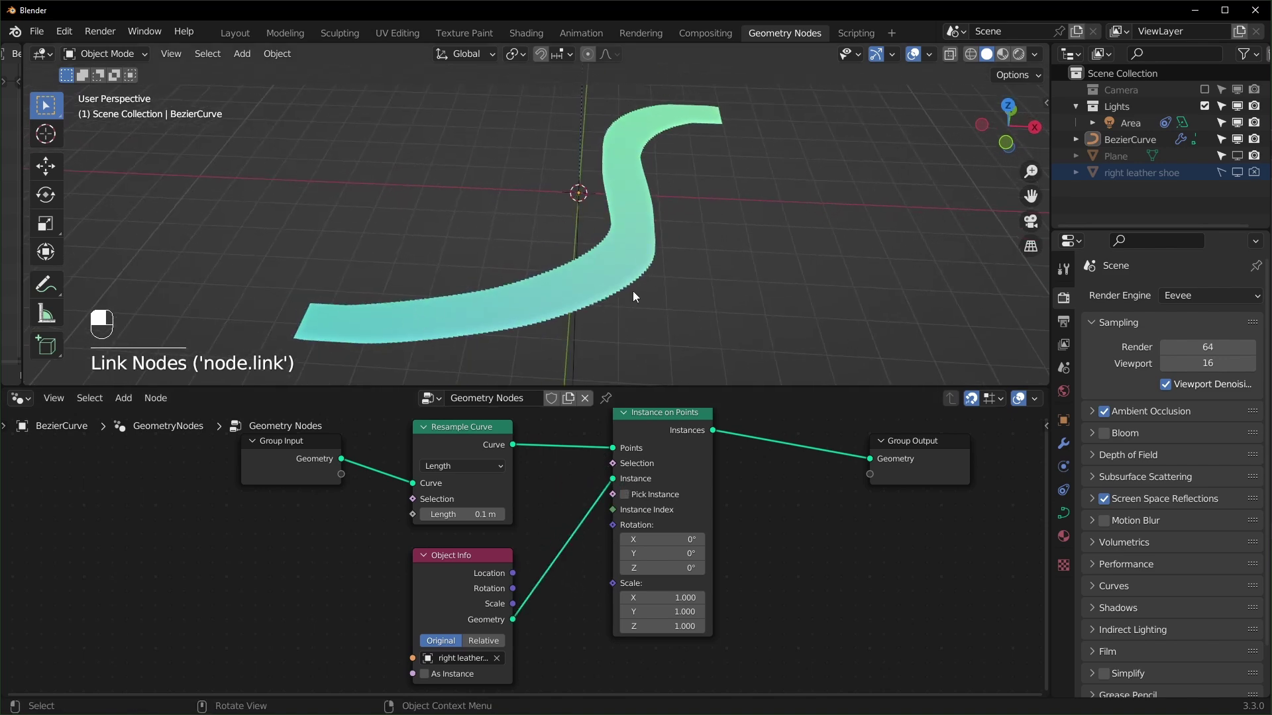
pyautogui.click(1236, 157)
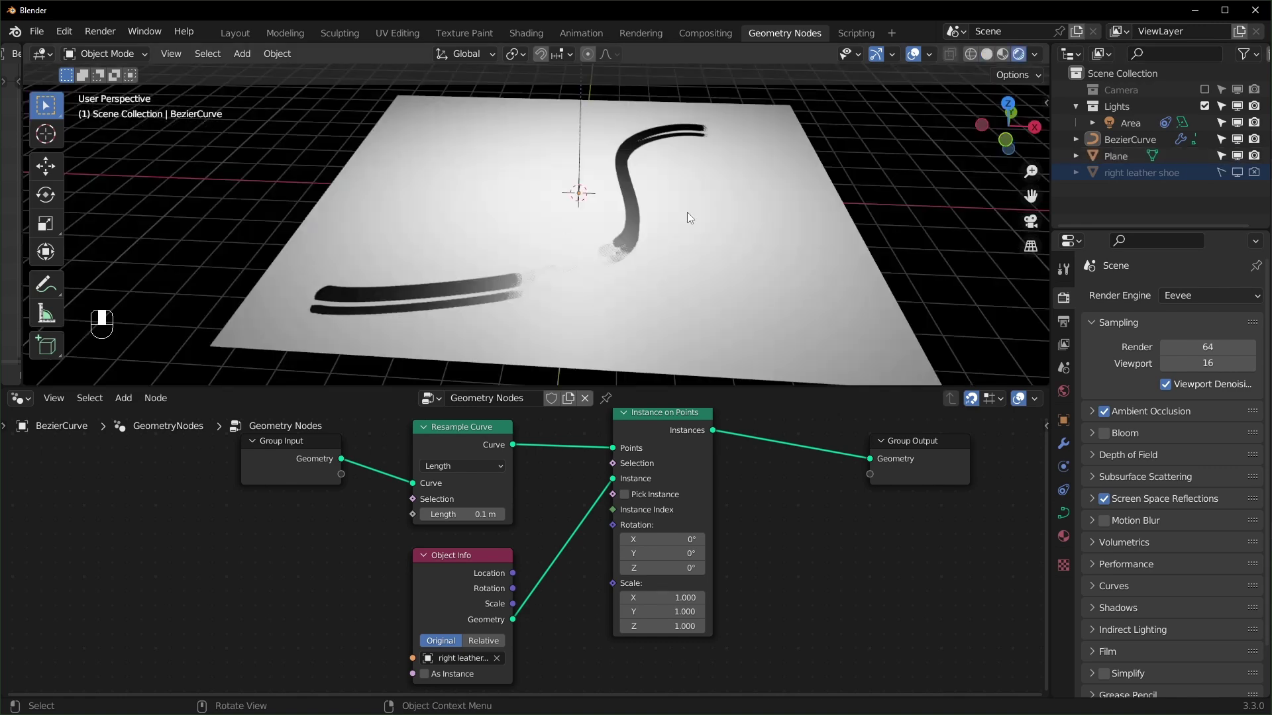
pyautogui.moveTo(686, 208); pyautogui.dragTo(336, 351, button='middle')
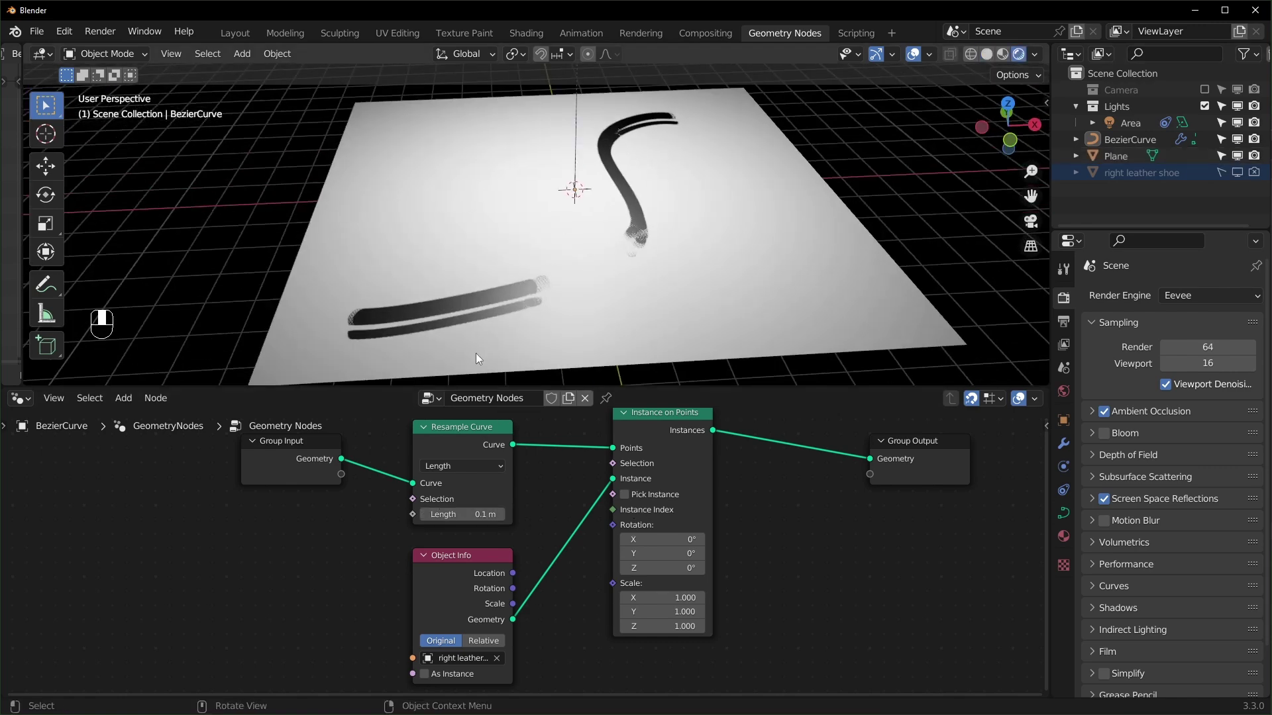
pyautogui.moveTo(462, 515); pyautogui.dragTo(514, 515)
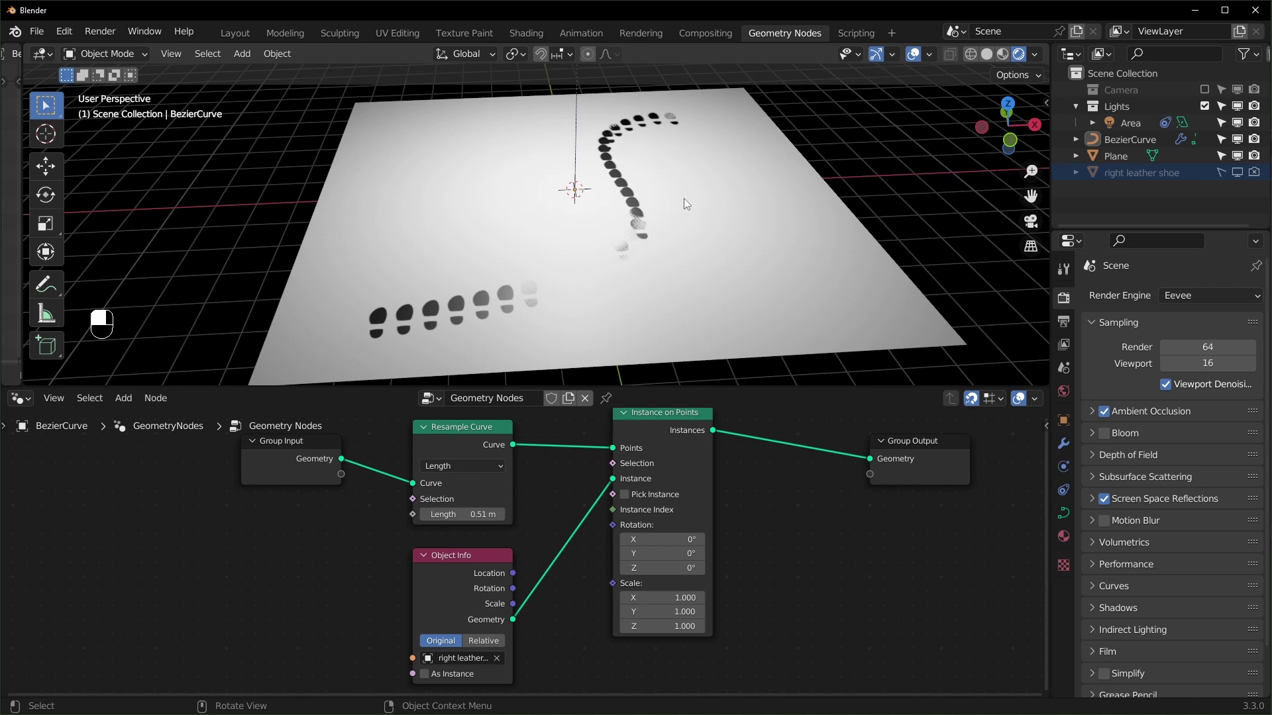
# Step: Insert a Translate Instances node between Instance on Points and Group Output, moving Group Output away to make room
pyautogui.scroll(-3, 814, 464)
pyautogui.moveTo(825, 470); pyautogui.dragTo(710, 490, button='middle')
pyautogui.moveTo(732, 490); pyautogui.dragTo(835, 478)
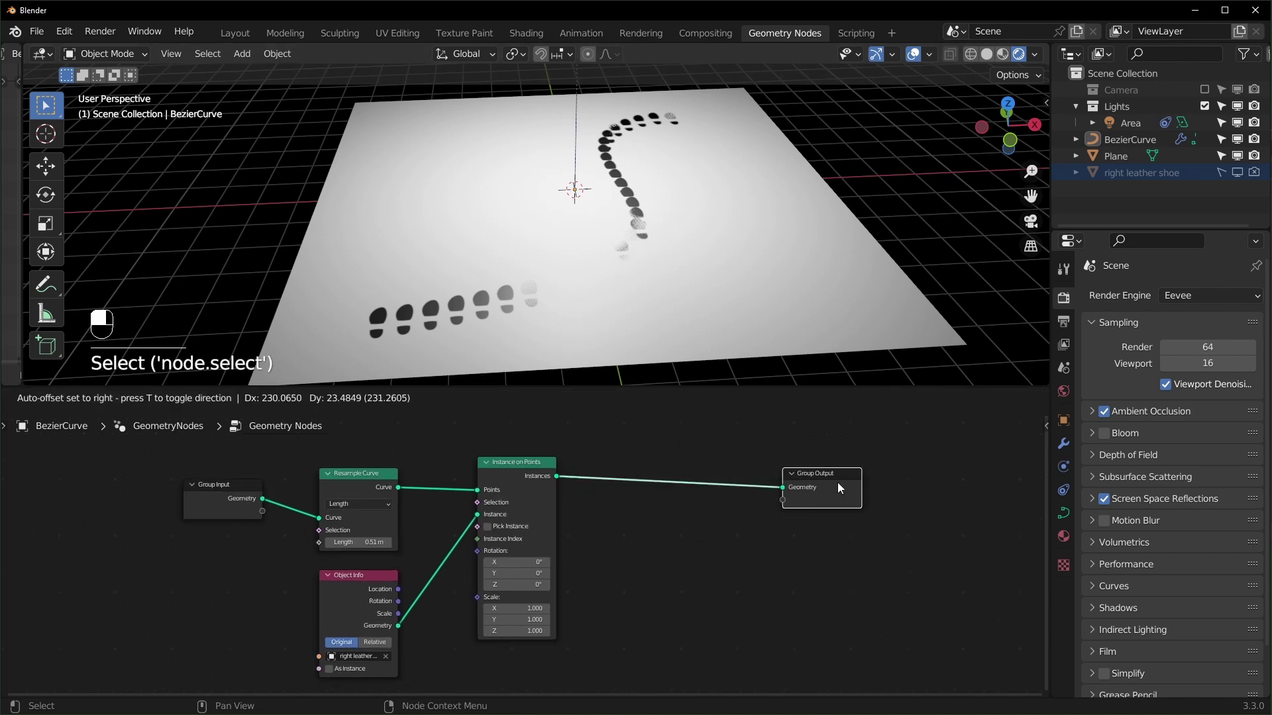
pyautogui.scroll(4, 672, 523)
pyautogui.scroll(-1, 670, 528)
pyautogui.hotkey('shift', 'a')
pyautogui.write('t')
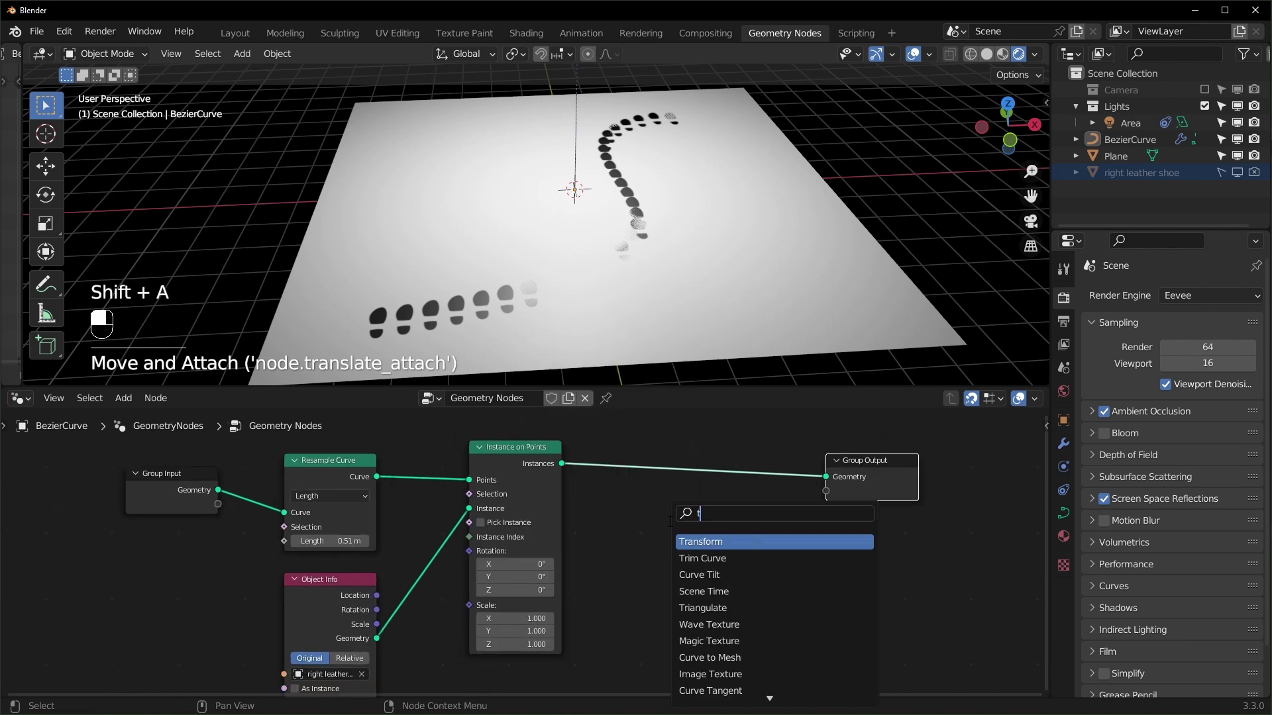
pyautogui.write('ran')
pyautogui.click(712, 575)
pyautogui.click(659, 498)
# Step: Set the Z translation of the Translate Instances node to 0.02 m
pyautogui.click(663, 549)
pyautogui.click(663, 549)
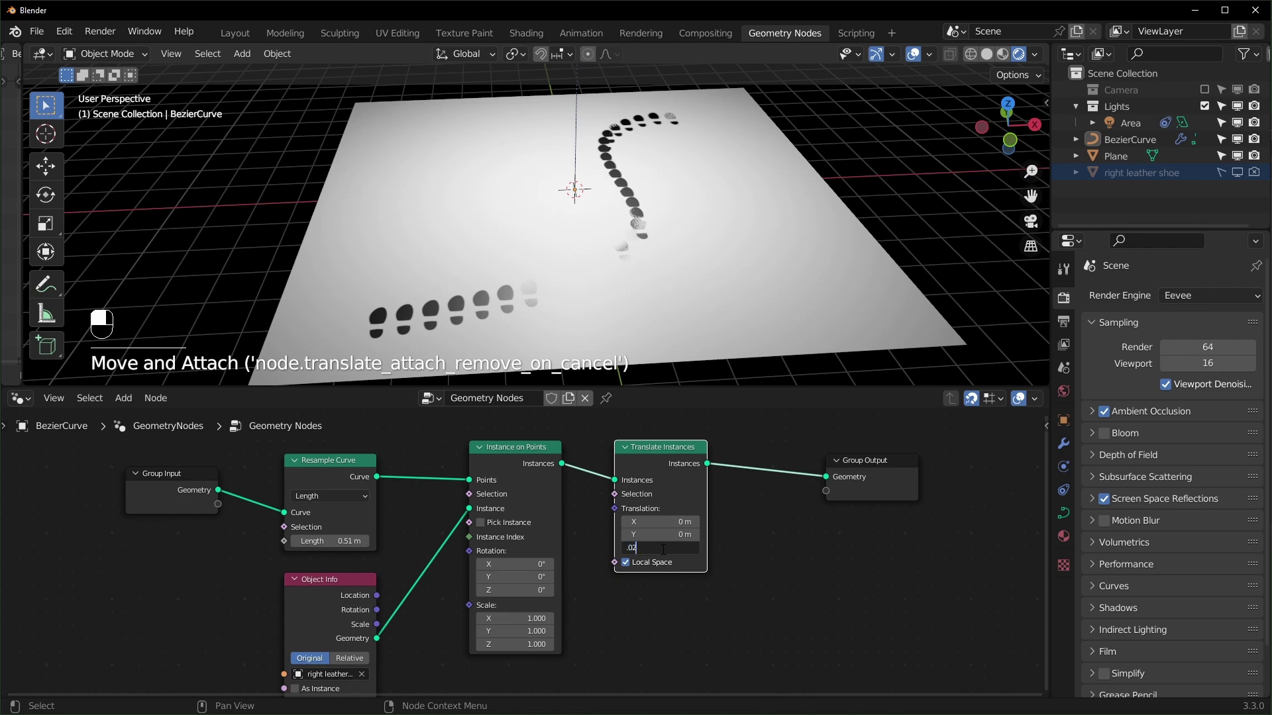
pyautogui.write('.02')
pyautogui.press('Return')
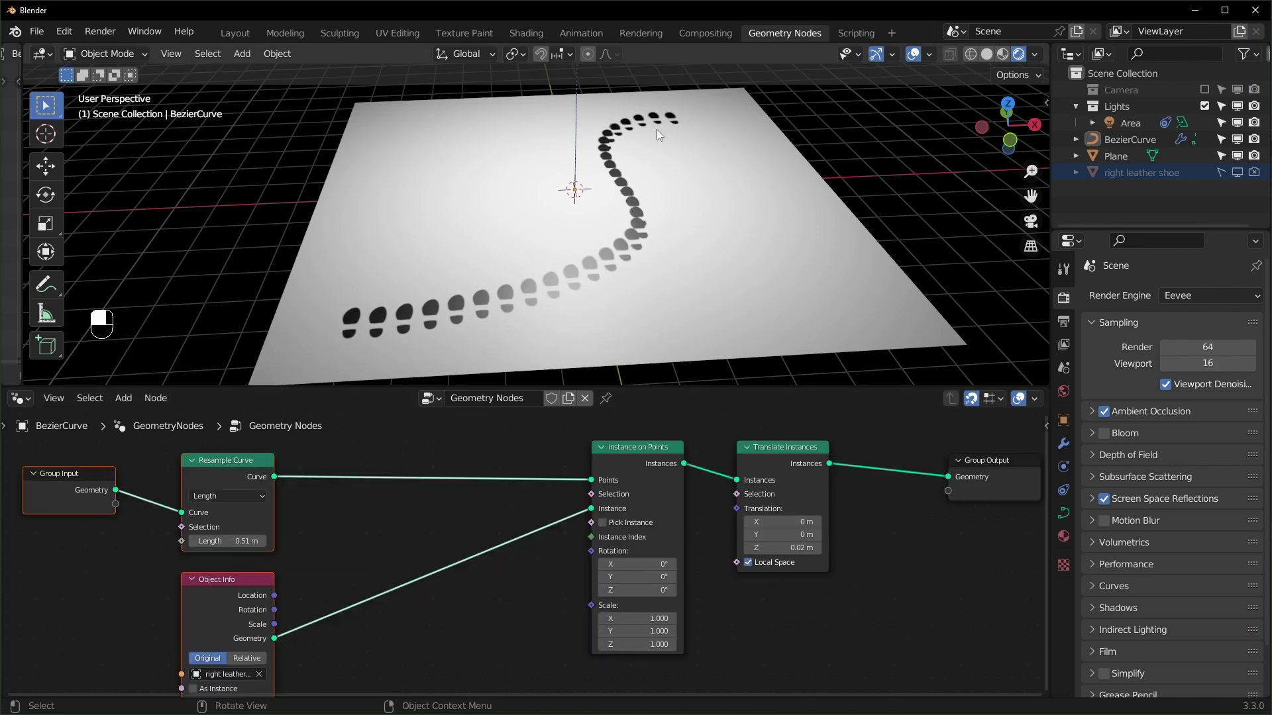
# Step: Move Object Info next to Instance on Points and add a Curve Tangent node below Resample Curve
pyautogui.moveTo(226, 598); pyautogui.dragTo(436, 586)
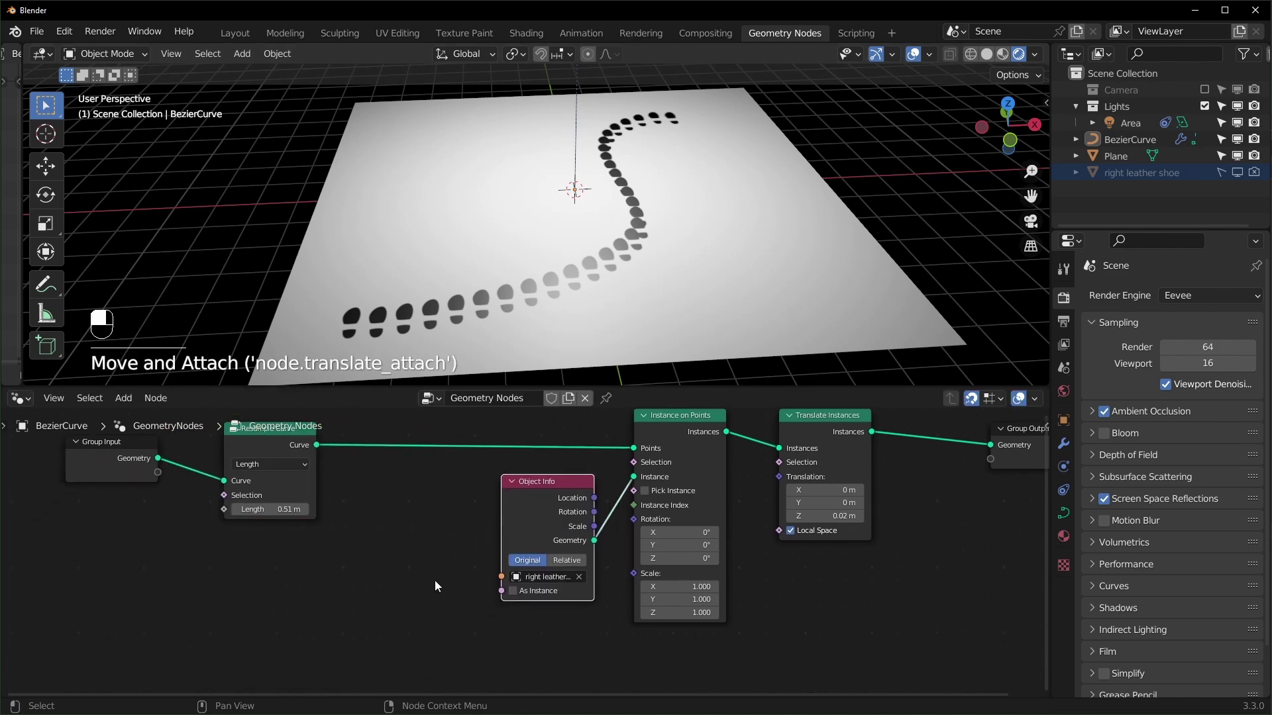
pyautogui.click(436, 586)
pyautogui.hotkey('shift', 'a')
pyautogui.write('tang')
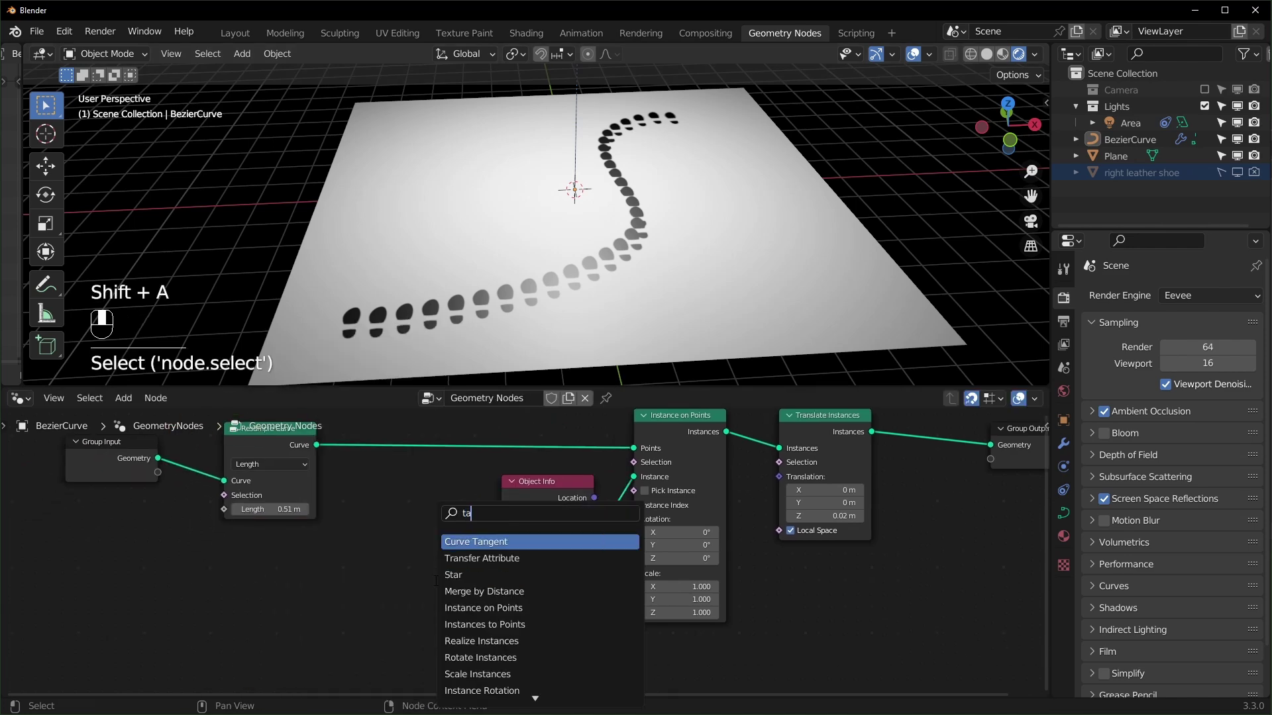
pyautogui.press('Return')
pyautogui.click(217, 567)
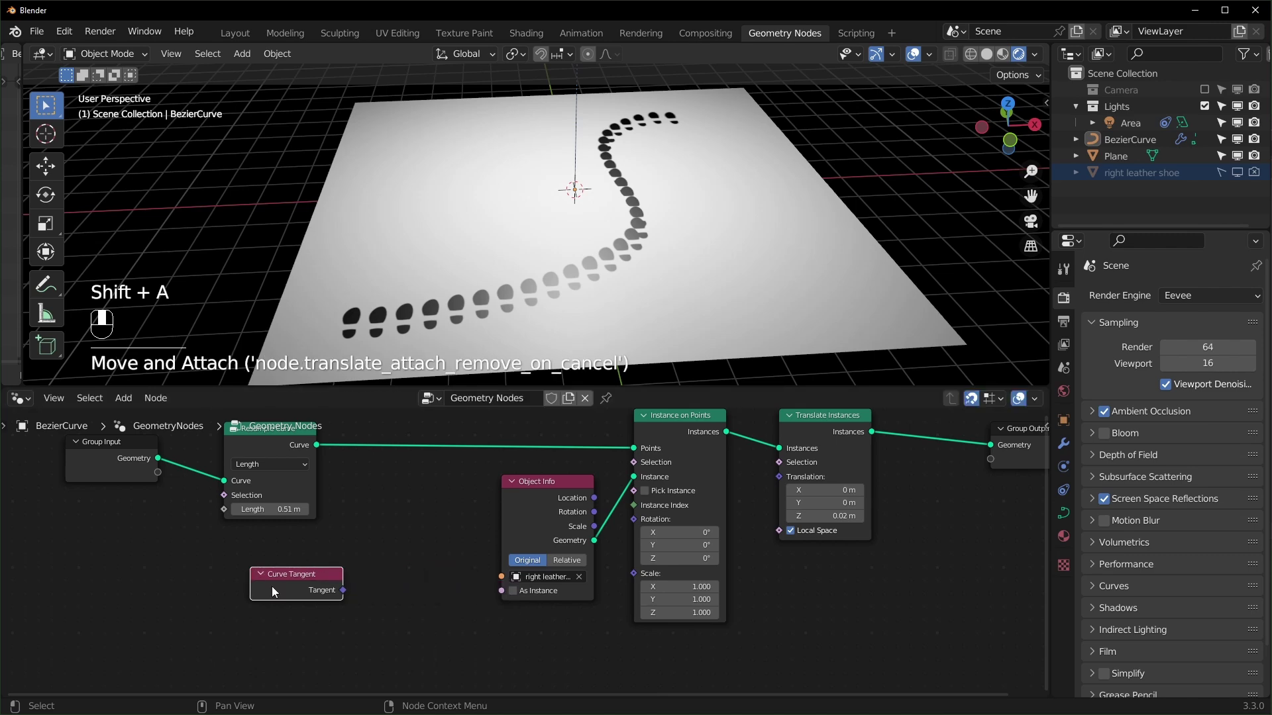
# Step: Add an Align Euler to Vector node and connect the Curve Tangent output to its Vector input
pyautogui.moveTo(330, 596); pyautogui.dragTo(330, 522, button='middle')
pyautogui.hotkey('shift', 'a')
pyautogui.write('a')
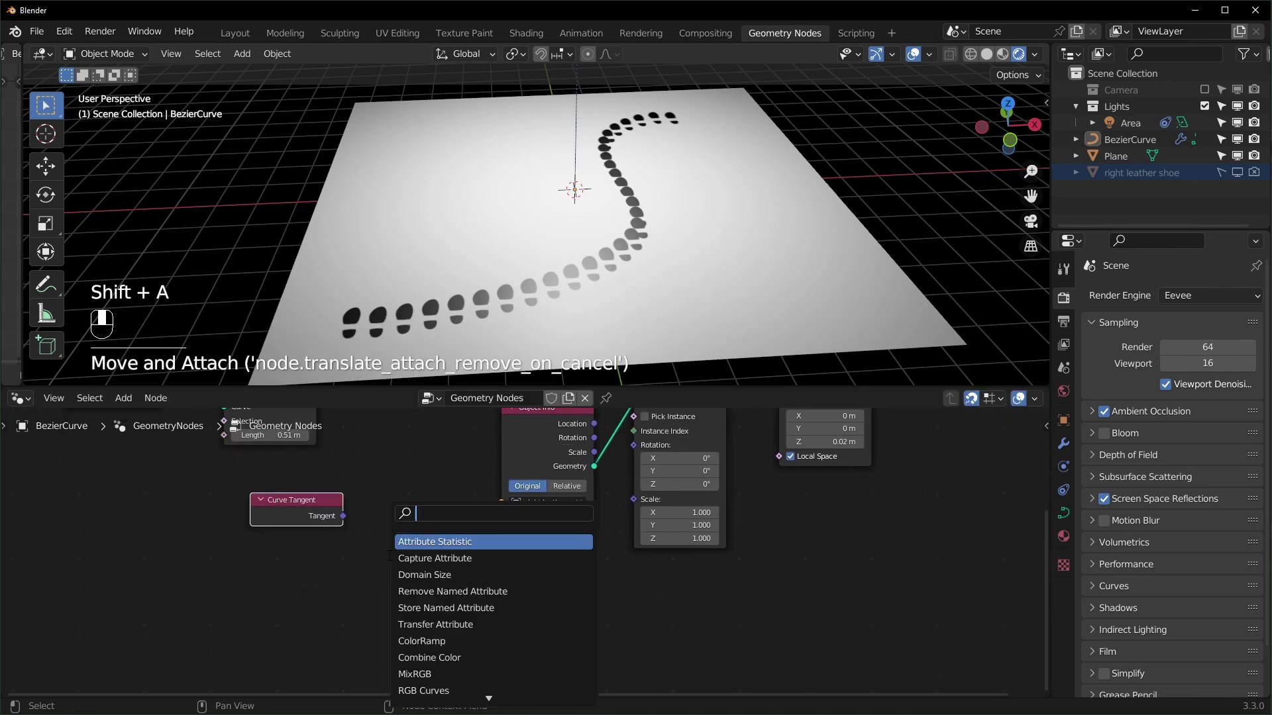
pyautogui.write('lign')
pyautogui.press('Return')
pyautogui.click(383, 521)
pyautogui.moveTo(343, 517); pyautogui.dragTo(382, 631)
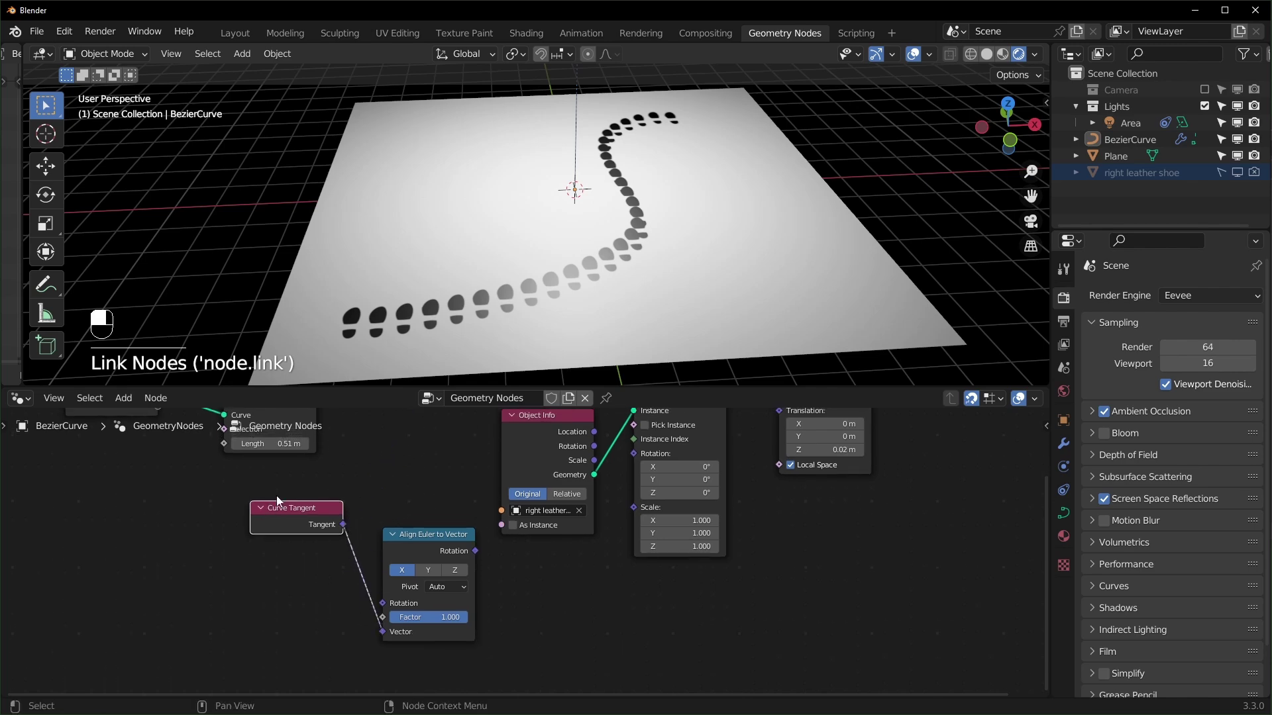
# Step: Connect the Align Euler to Vector rotation to the Instance on Points Rotation input and arrange both rotation nodes below Object Info
pyautogui.moveTo(271, 505); pyautogui.dragTo(259, 612)
pyautogui.moveTo(475, 552); pyautogui.dragTo(683, 486)
pyautogui.moveTo(685, 440); pyautogui.dragTo(645, 427, button='middle')
pyautogui.moveTo(412, 574); pyautogui.dragTo(545, 600)
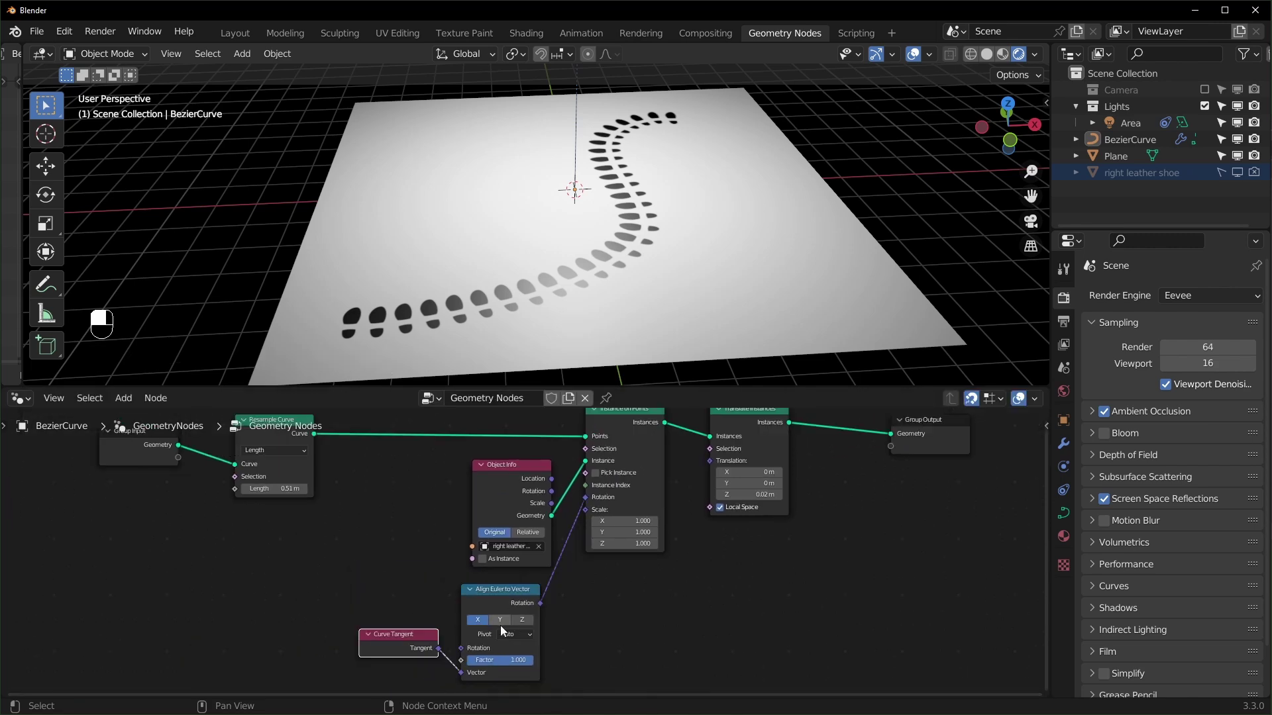
# Step: Set the Align Euler to Vector axis to Y and its pivot to Z
pyautogui.click(504, 621)
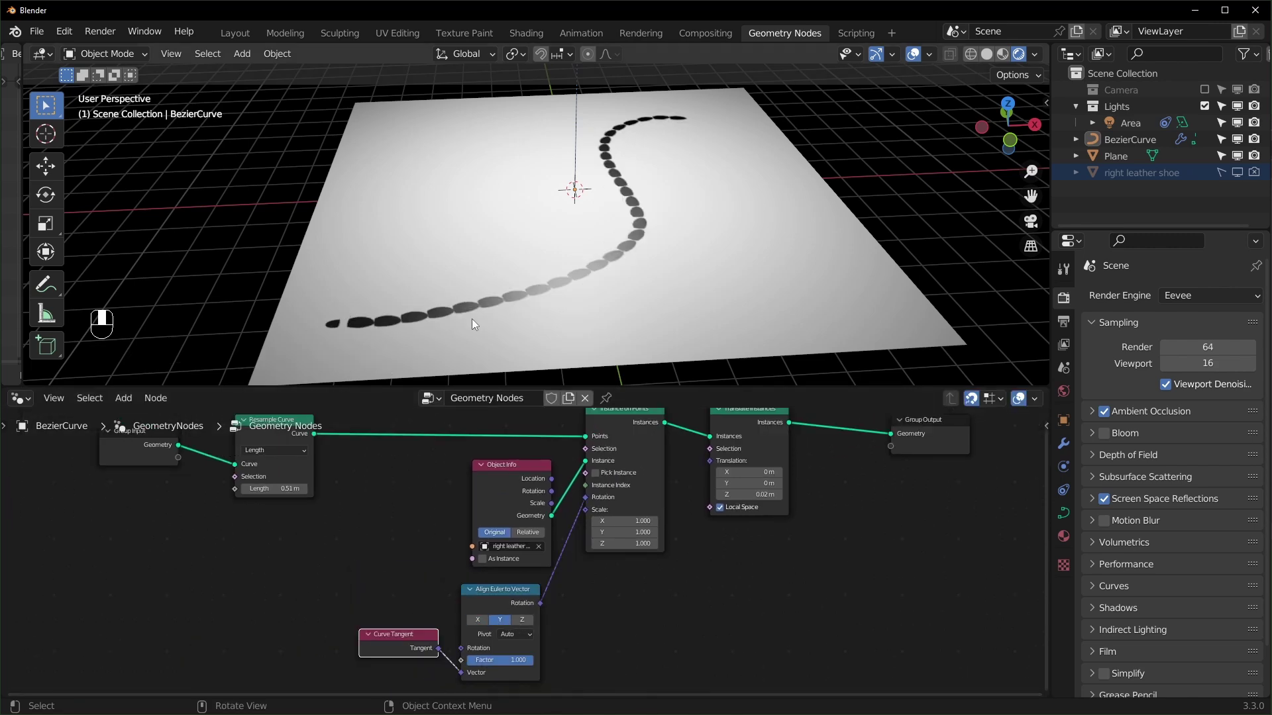
pyautogui.scroll(2, 580, 642)
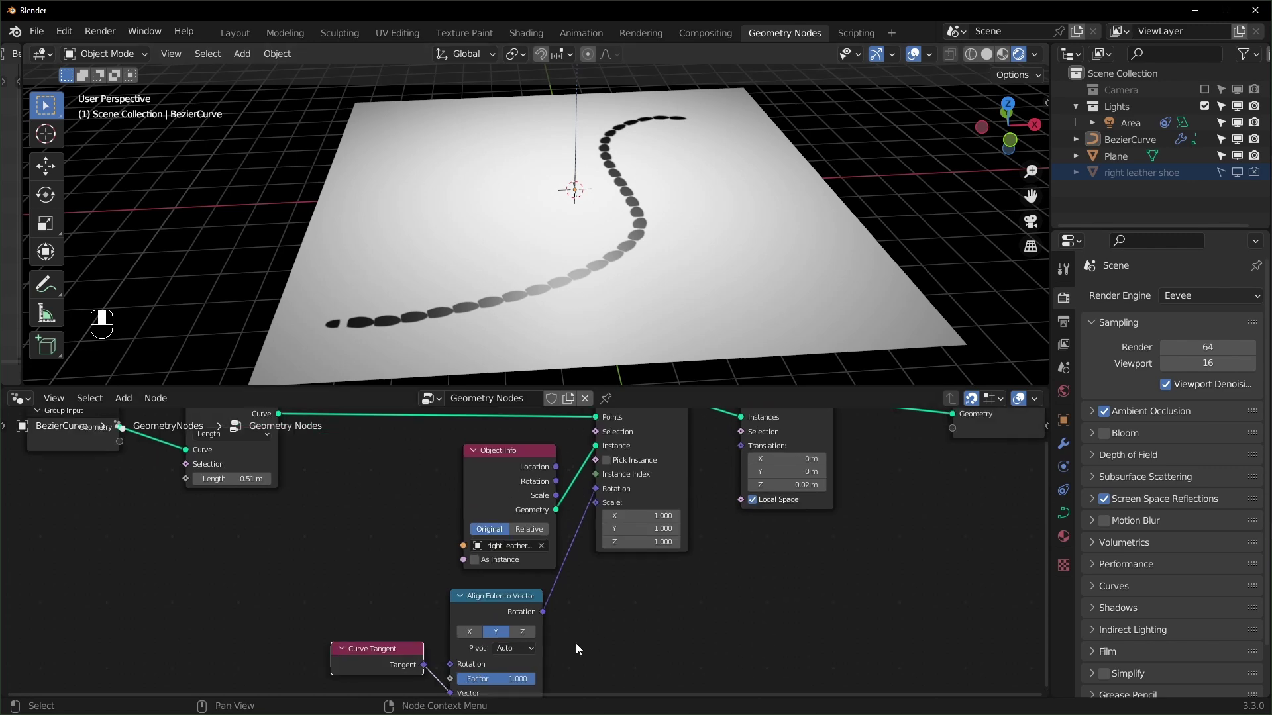
pyautogui.moveTo(555, 665); pyautogui.dragTo(579, 594, button='middle')
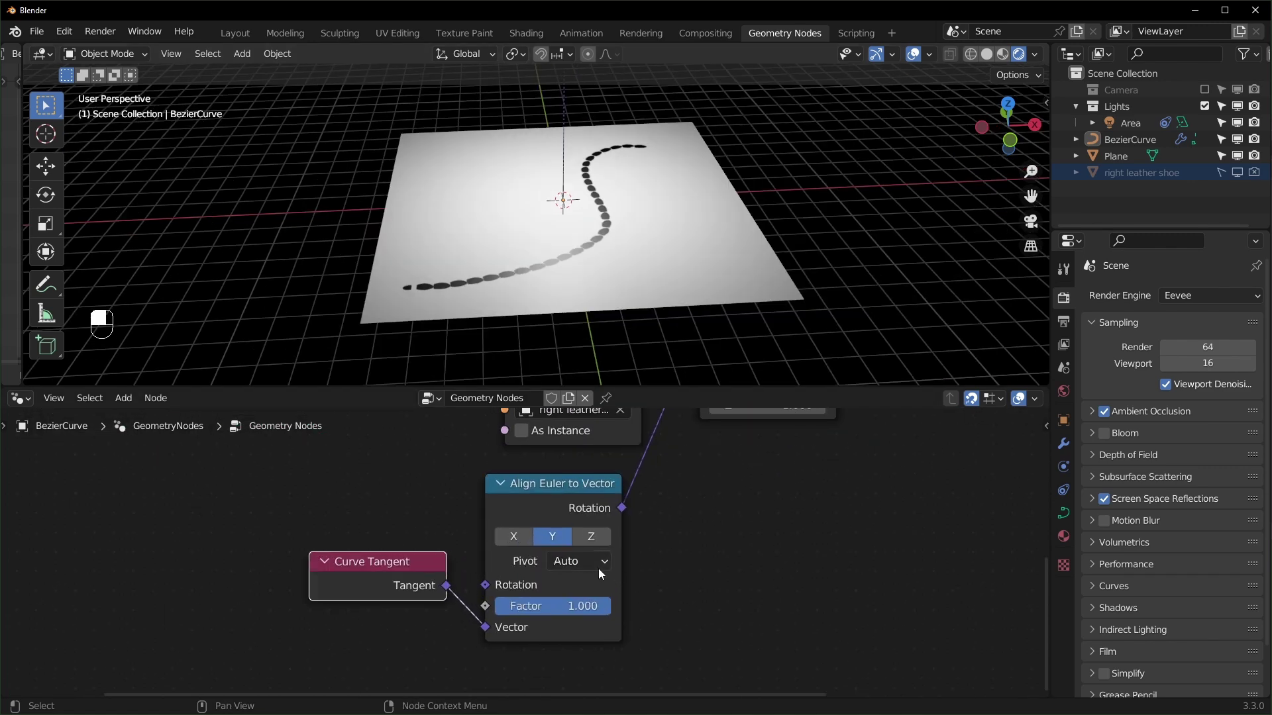
pyautogui.click(599, 568)
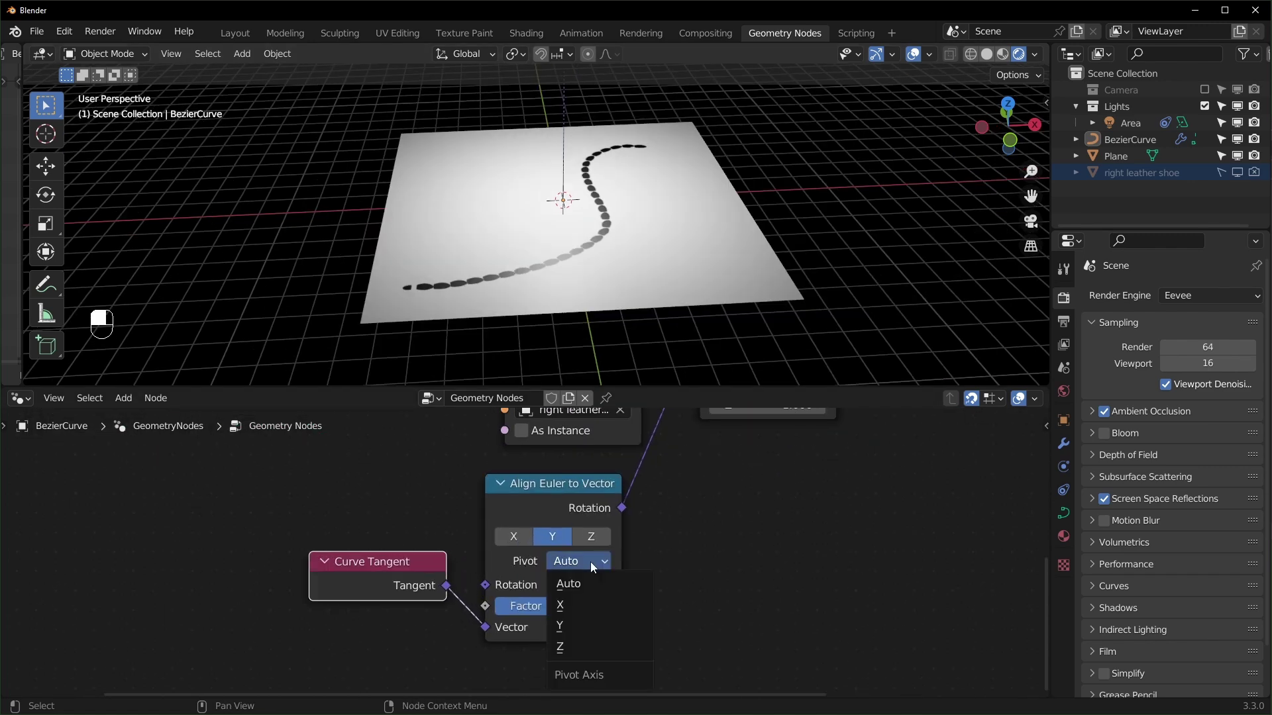
pyautogui.click(569, 647)
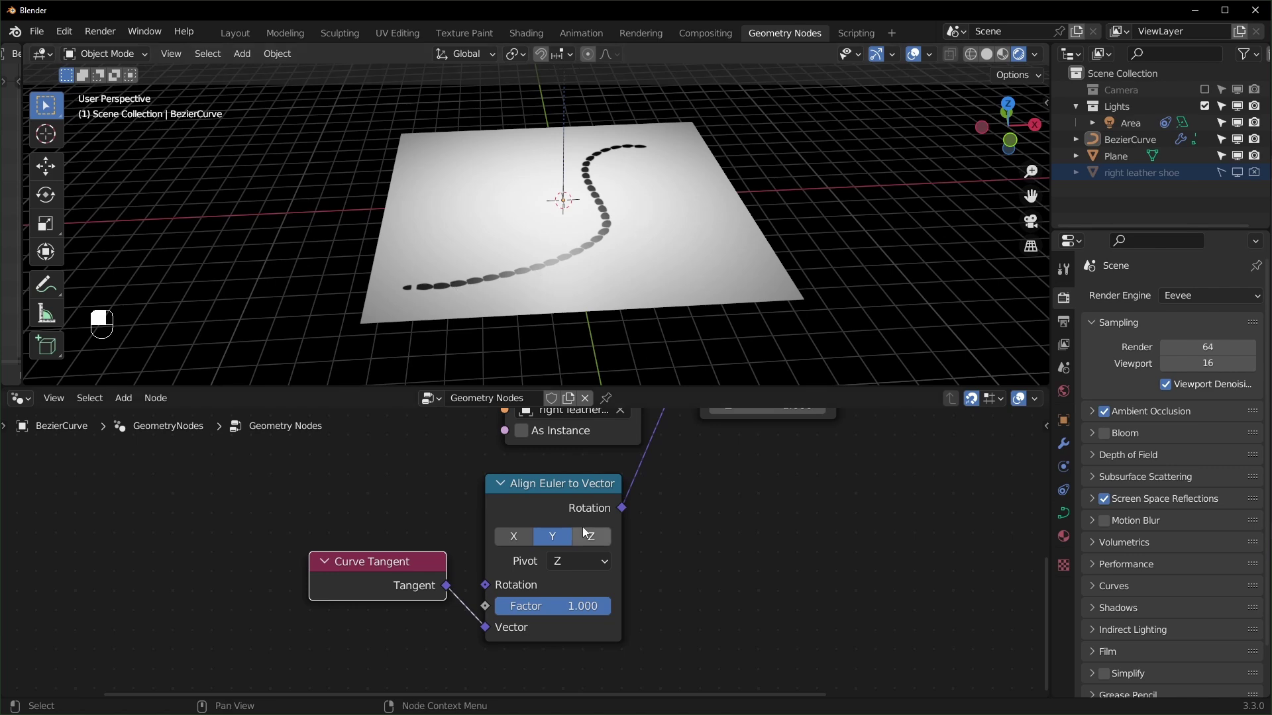
# Step: Increase the Resample Curve length to 1.27 m to space the shoe prints farther apart
pyautogui.scroll(-4, 597, 574)
pyautogui.scroll(3, 353, 450)
pyautogui.keyDown('shift'); pyautogui.moveTo(328, 578); pyautogui.dragTo(695, 577); pyautogui.keyUp('shift')
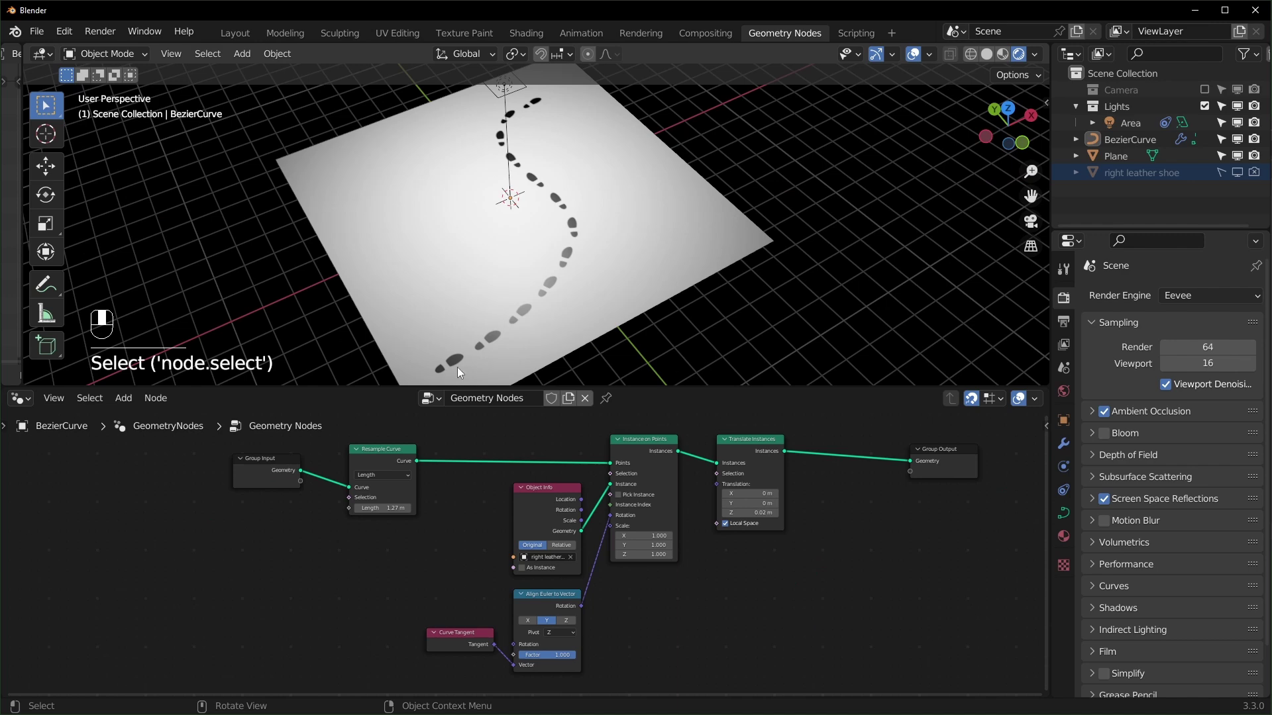
# Step: Move Group Output farther away and insert a Separate Geometry node between Translate Instances and Group Output
pyautogui.scroll(2, 864, 502)
pyautogui.moveTo(1012, 516); pyautogui.dragTo(602, 553, button='middle')
pyautogui.moveTo(619, 465); pyautogui.dragTo(821, 465)
pyautogui.moveTo(662, 359); pyautogui.dragTo(580, 244, button='middle')
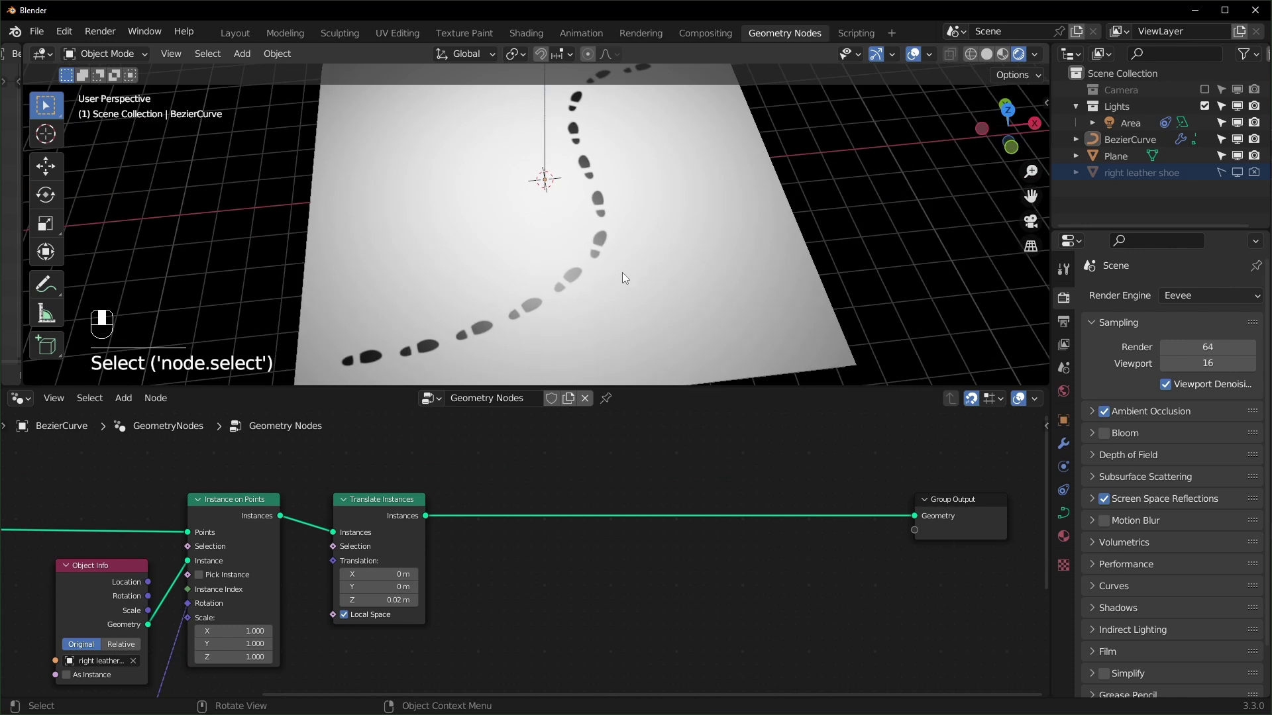
pyautogui.hotkey('shift', 'a')
pyautogui.write('s')
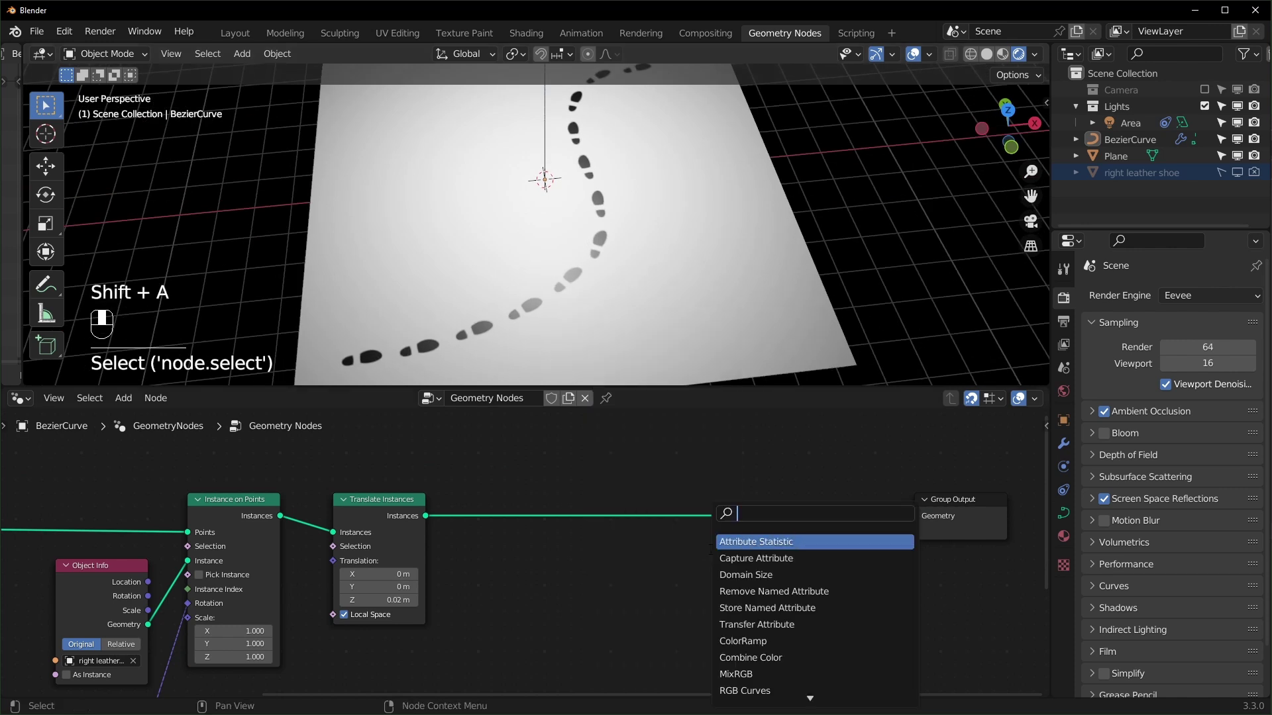
pyautogui.write('sep')
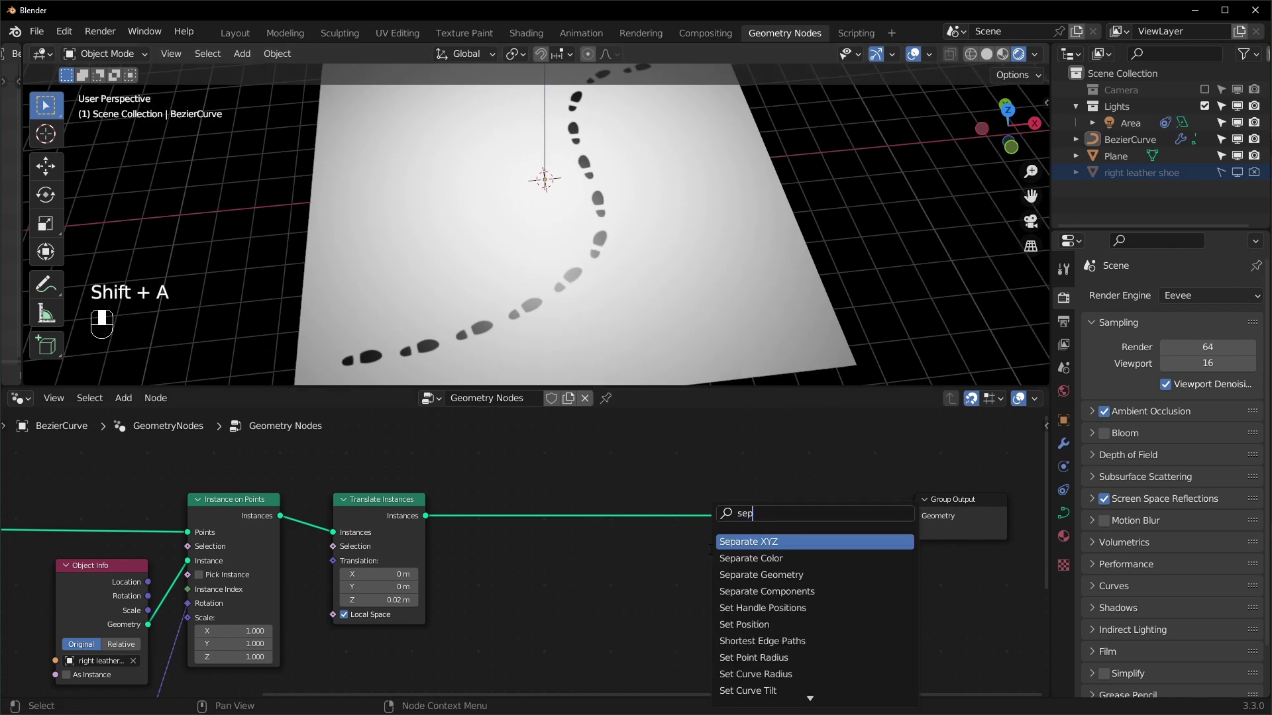
pyautogui.click(752, 575)
pyautogui.click(669, 512)
# Step: Set the Separate Geometry domain to Instance and shift the node slightly into place
pyautogui.scroll(2, 671, 536)
pyautogui.click(720, 516)
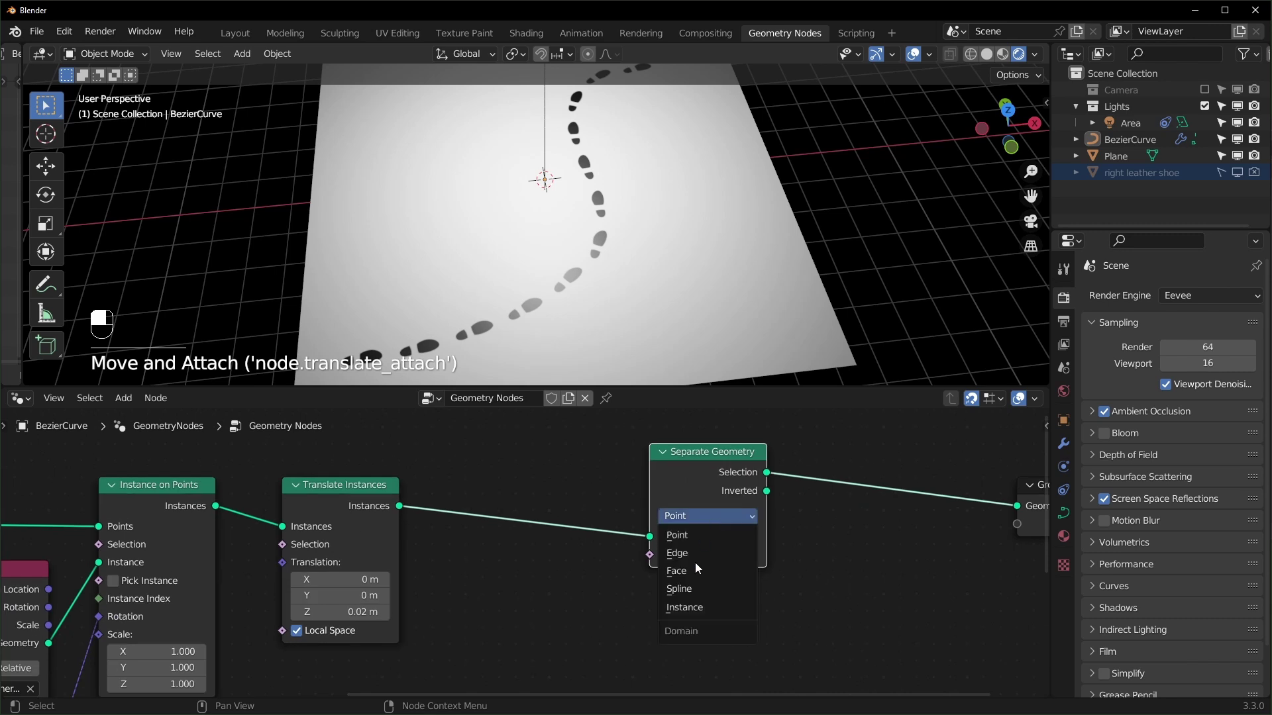
pyautogui.click(702, 612)
pyautogui.moveTo(675, 455); pyautogui.dragTo(690, 472)
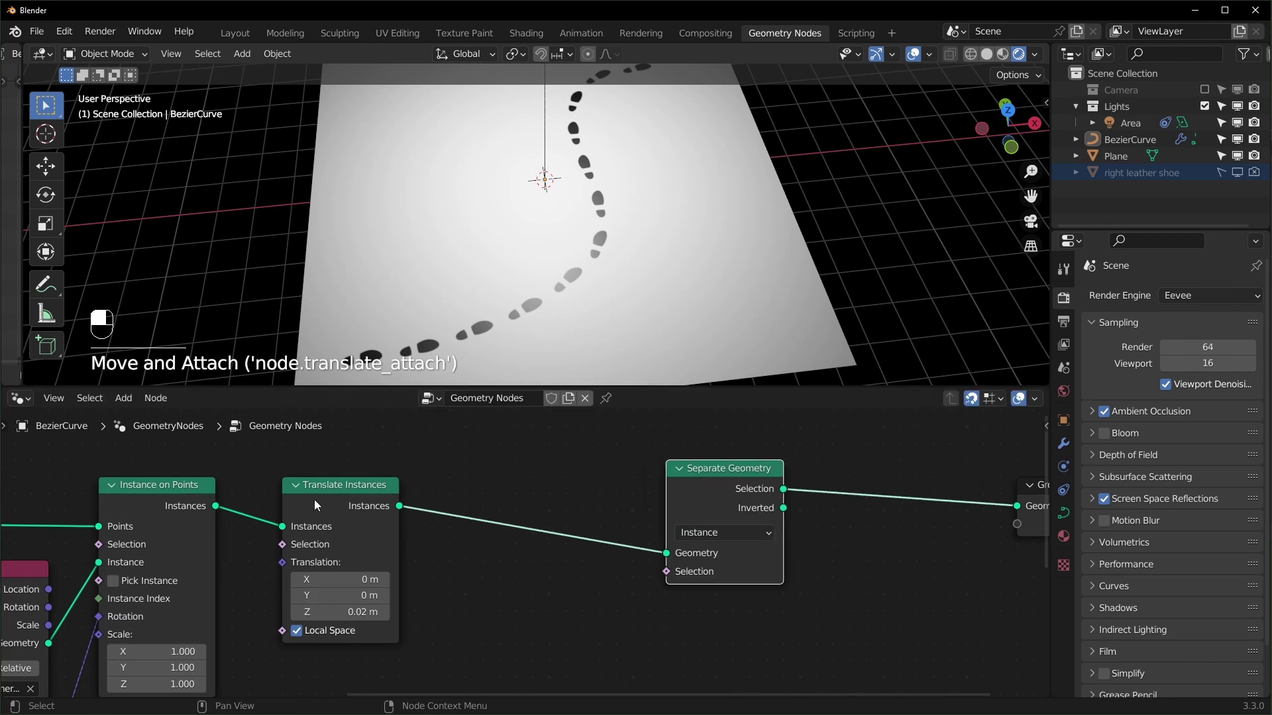
# Step: Add an Index node below the Translate Instances node
pyautogui.scroll(-1, 535, 557)
pyautogui.click(587, 634)
pyautogui.hotkey('shift', 'a')
pyautogui.write('in')
pyautogui.press('Return')
pyautogui.click(445, 656)
pyautogui.moveTo(445, 656); pyautogui.dragTo(434, 608, button='middle')
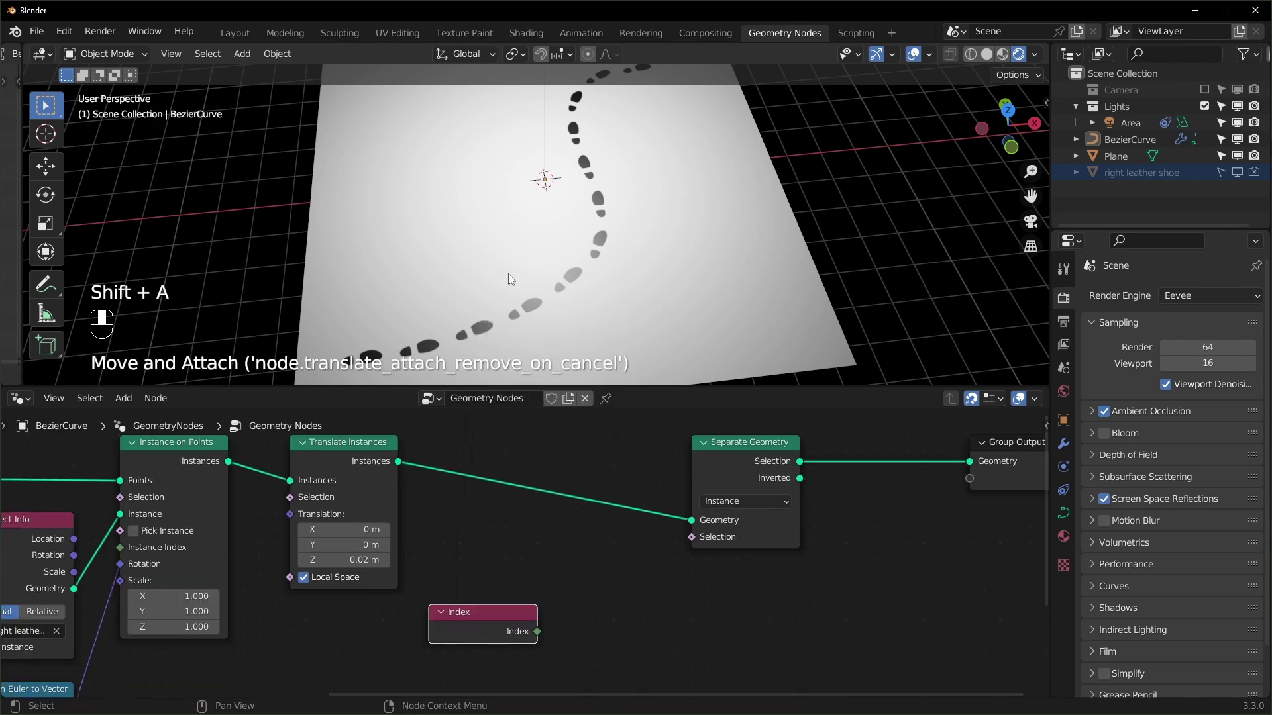
# Step: Add a Math node set to Modulo and connect the Index output to its first Value input
pyautogui.scroll(-1, 510, 291)
pyautogui.moveTo(524, 291); pyautogui.dragTo(627, 280, button='middle')
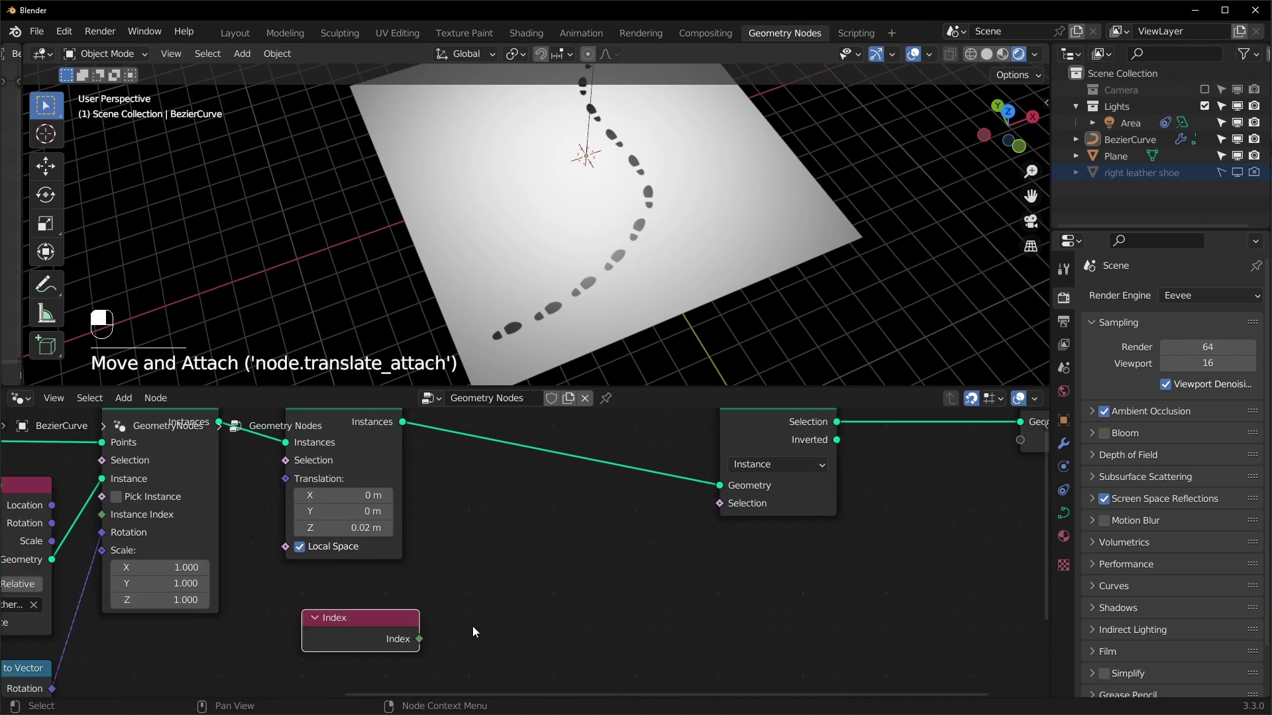
pyautogui.hotkey('shift', 'a')
pyautogui.write('smath')
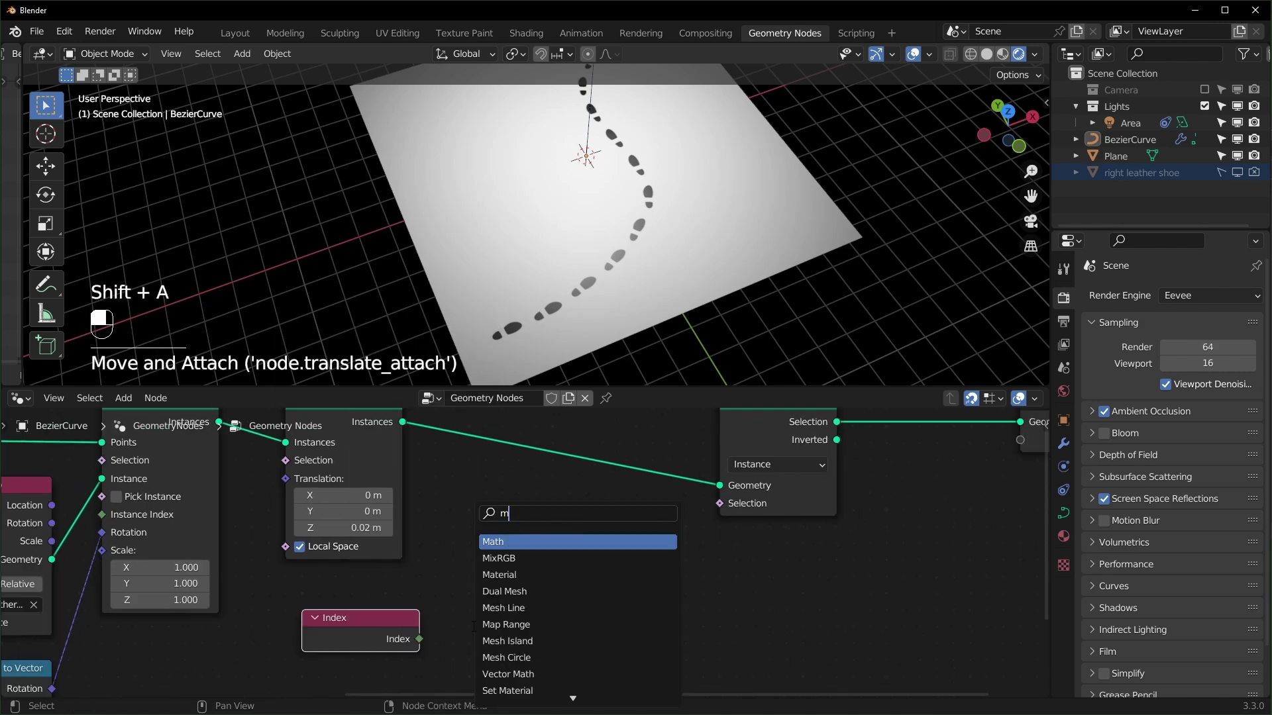
pyautogui.click(510, 542)
pyautogui.click(587, 564)
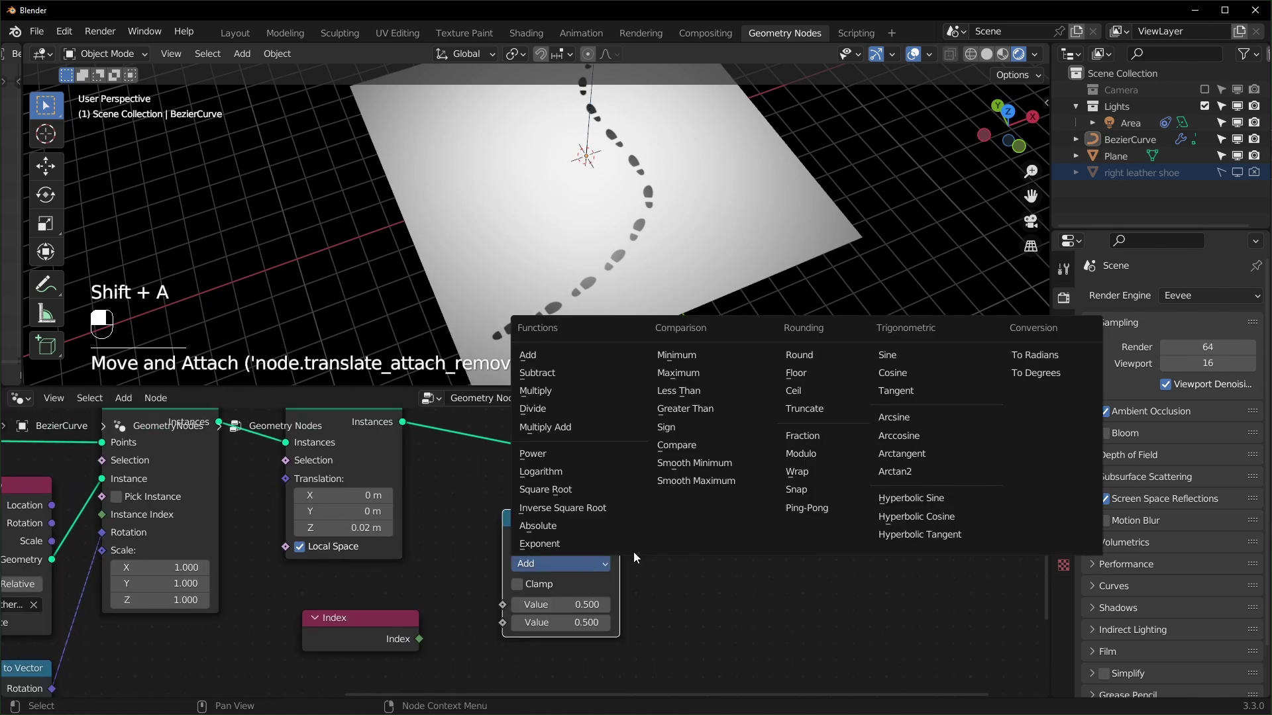
pyautogui.click(824, 453)
pyautogui.moveTo(420, 639); pyautogui.dragTo(502, 604)
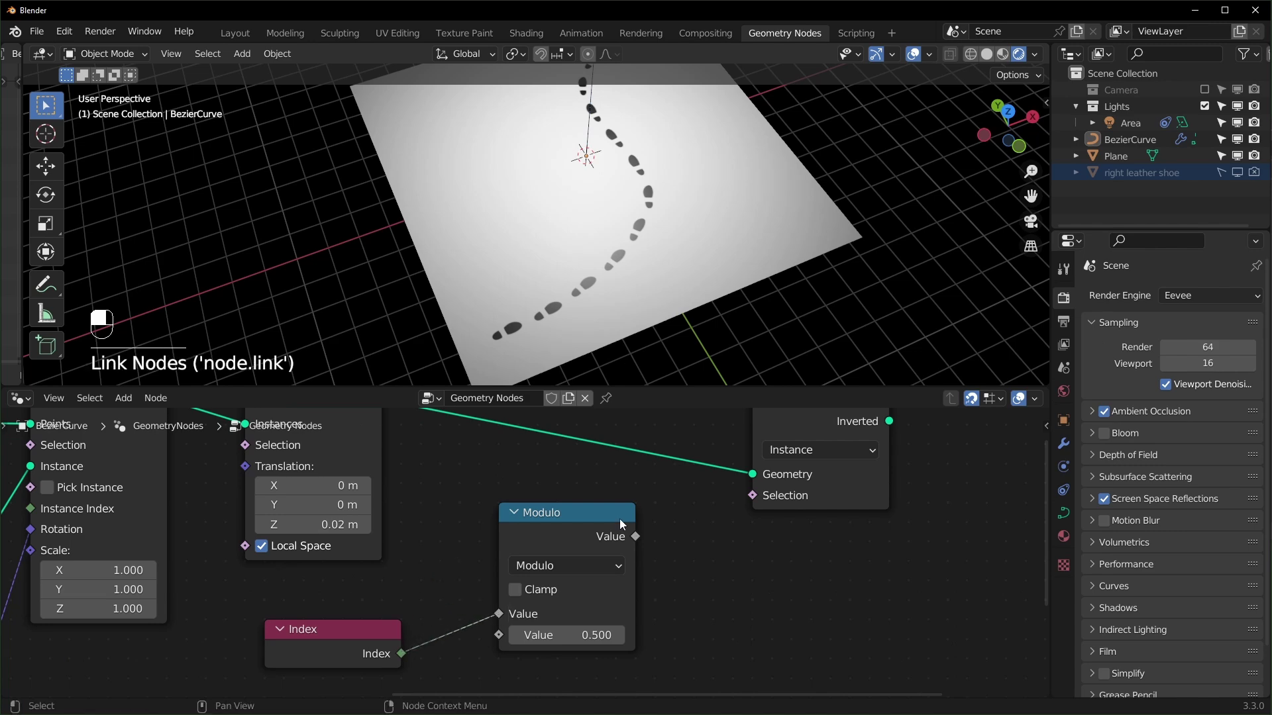
# Step: Connect the Modulo value to the Separate Geometry Selection input and move the Index node closer to Modulo
pyautogui.scroll(-1, 588, 571)
pyautogui.moveTo(589, 571); pyautogui.dragTo(557, 587, button='middle')
pyautogui.moveTo(555, 584); pyautogui.dragTo(554, 530)
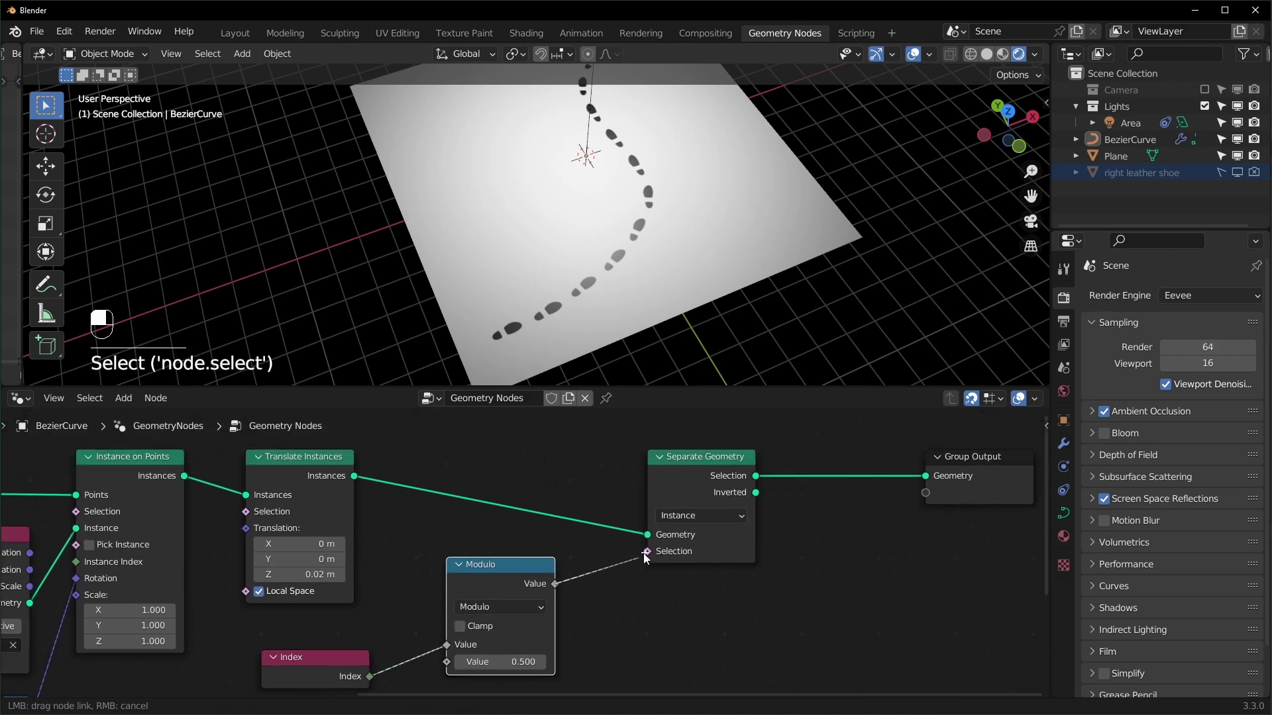
pyautogui.moveTo(650, 548); pyautogui.dragTo(650, 549)
pyautogui.moveTo(491, 585); pyautogui.dragTo(553, 584)
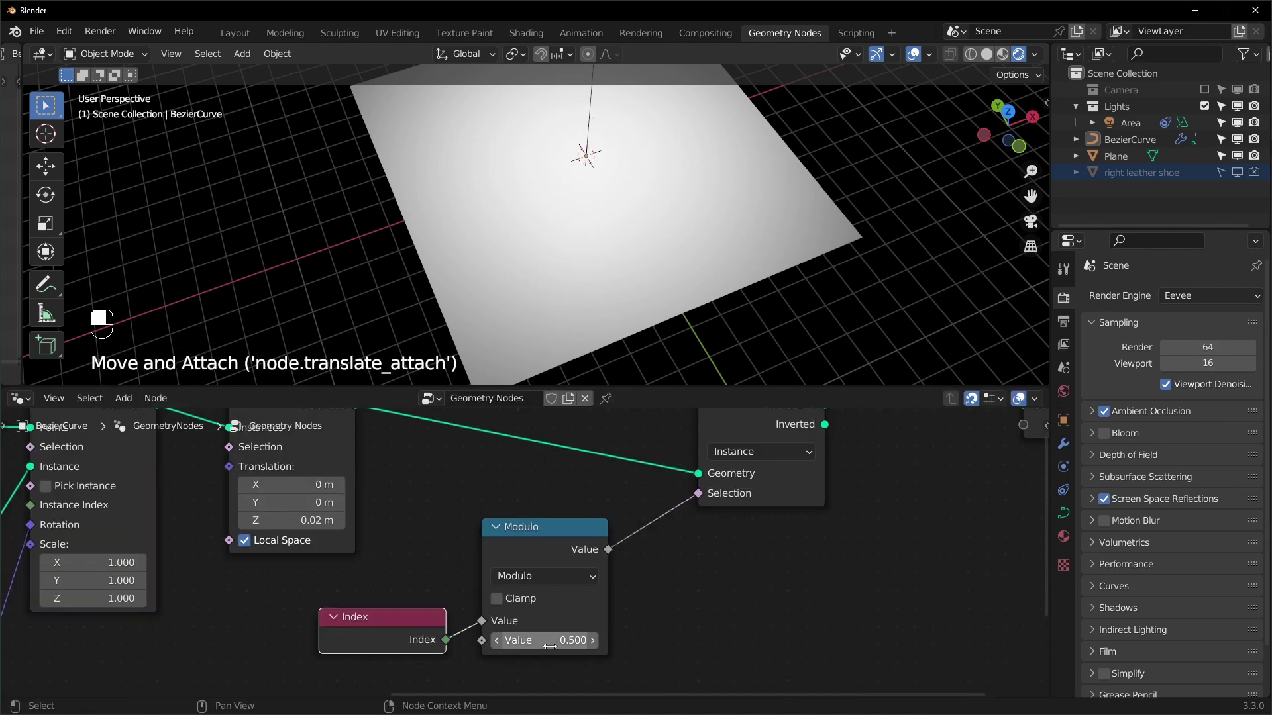
# Step: Set the second value of the Modulo node to 2
pyautogui.click(555, 642)
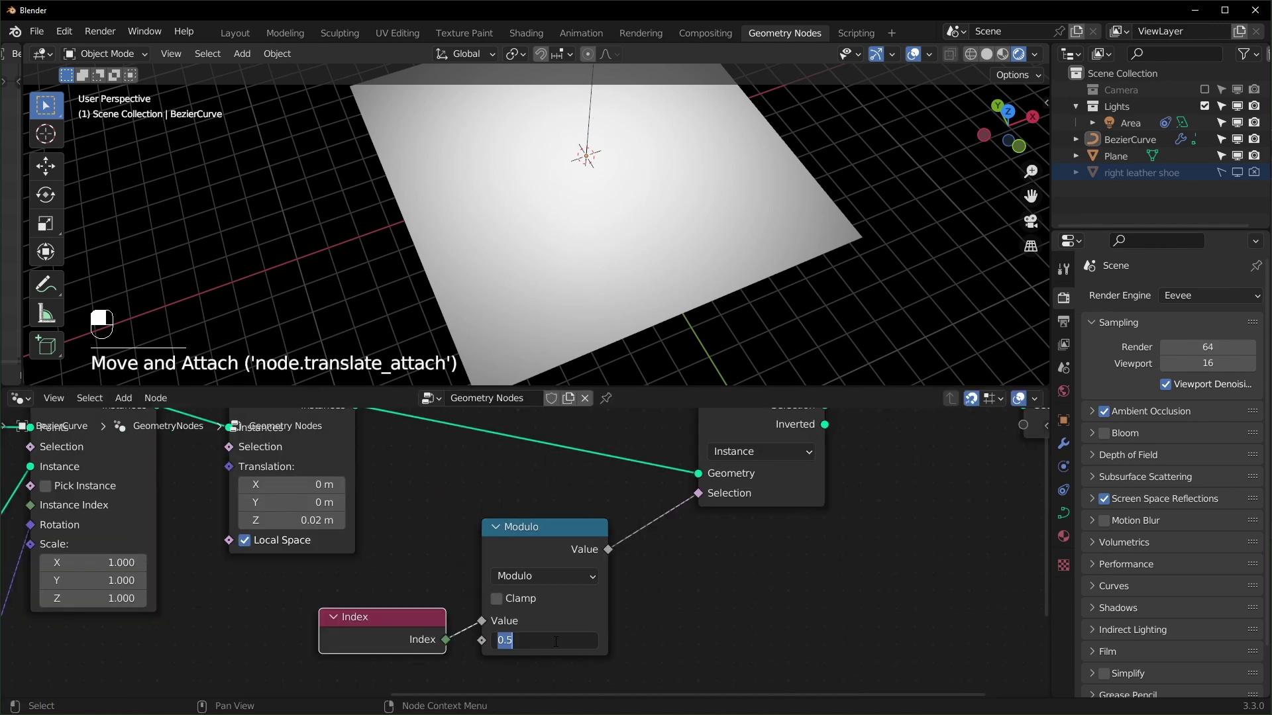
pyautogui.write('2')
pyautogui.press('Return')
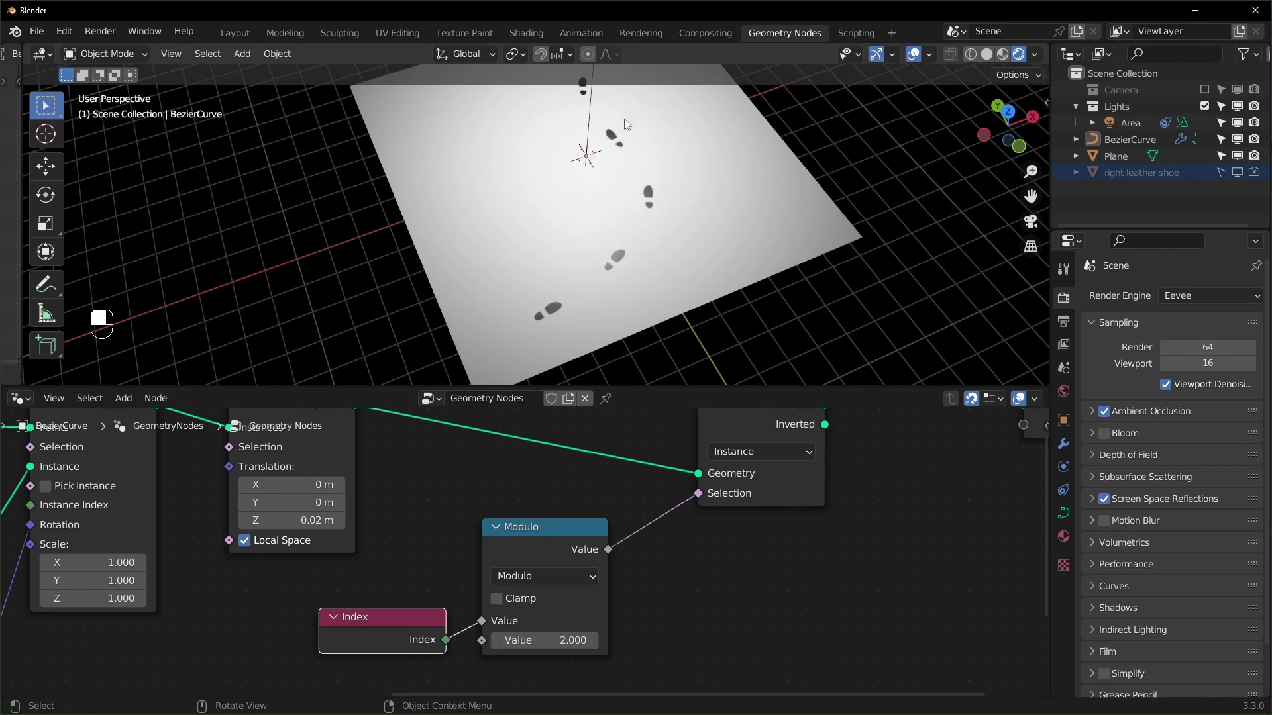
# Step: Try 3 and 4 as the second Modulo value to compare which shoe prints are selected
pyautogui.click(593, 641)
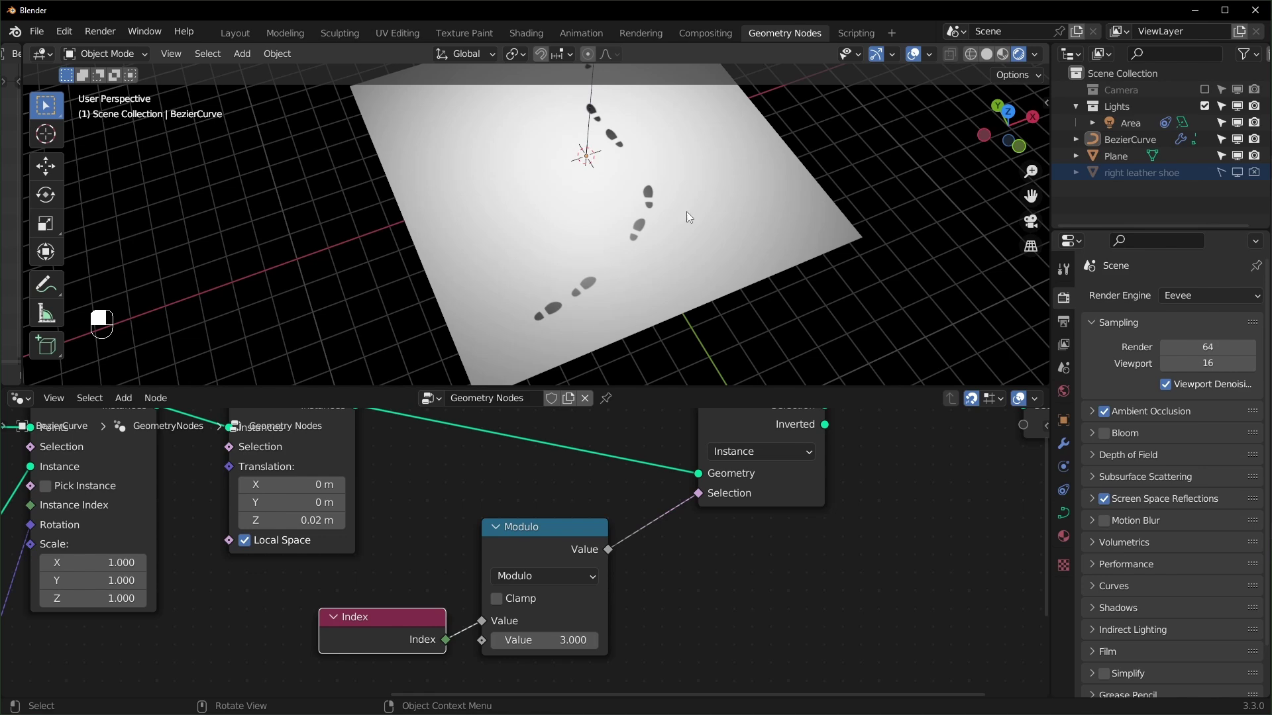
pyautogui.hotkey('shift', 'c')
pyautogui.click(530, 640)
pyautogui.write('4')
pyautogui.press('Return')
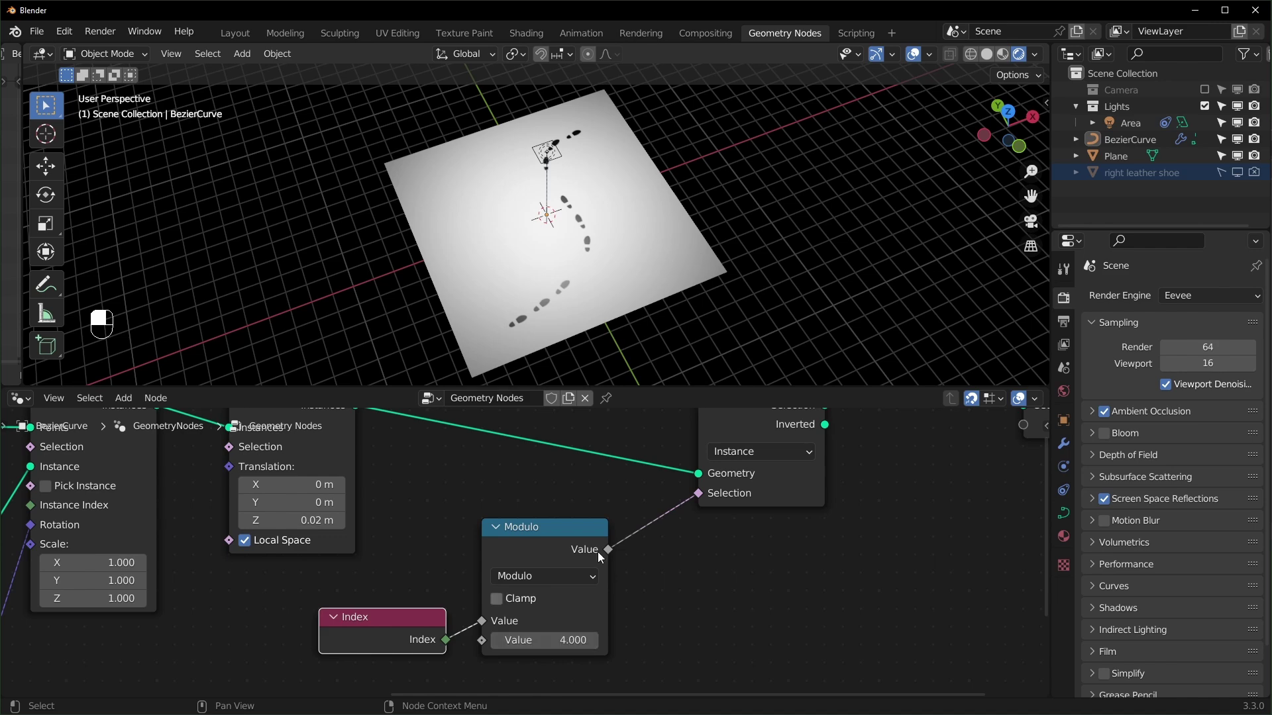
# Step: Return the second Modulo value to 2 so that every other shoe print is selected
pyautogui.moveTo(723, 509); pyautogui.dragTo(686, 577, button='middle')
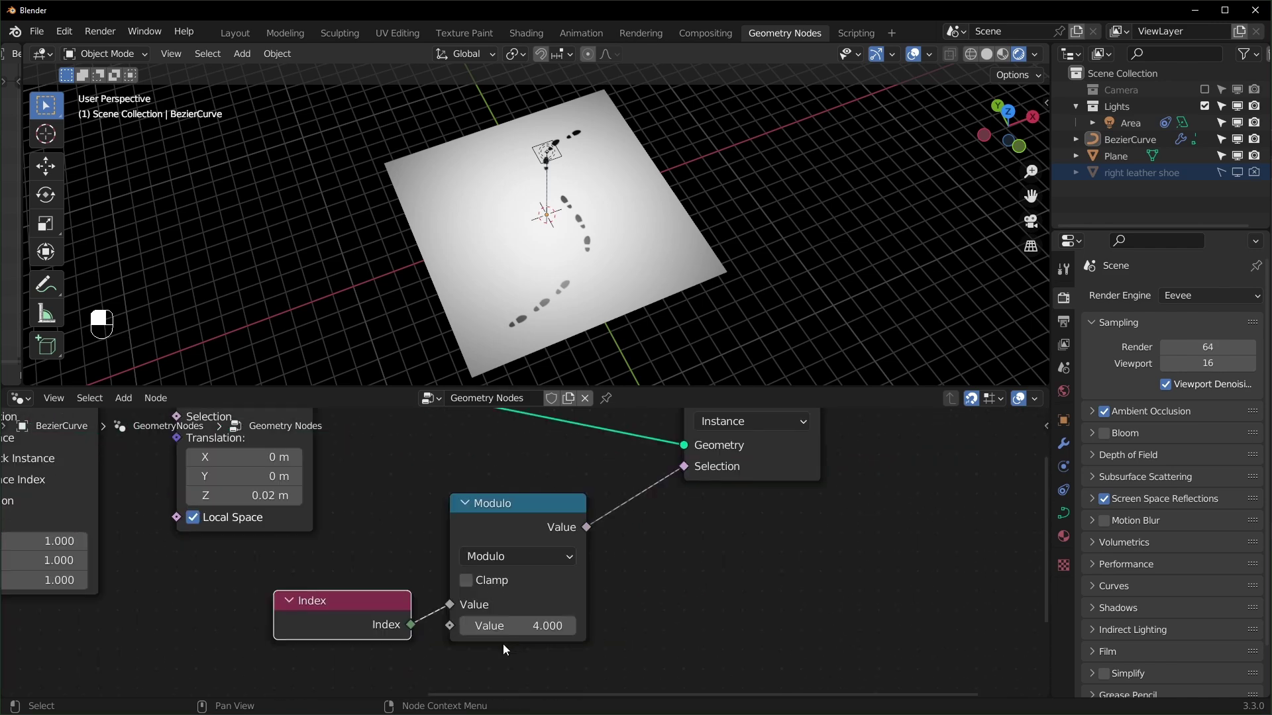
pyautogui.click(549, 625)
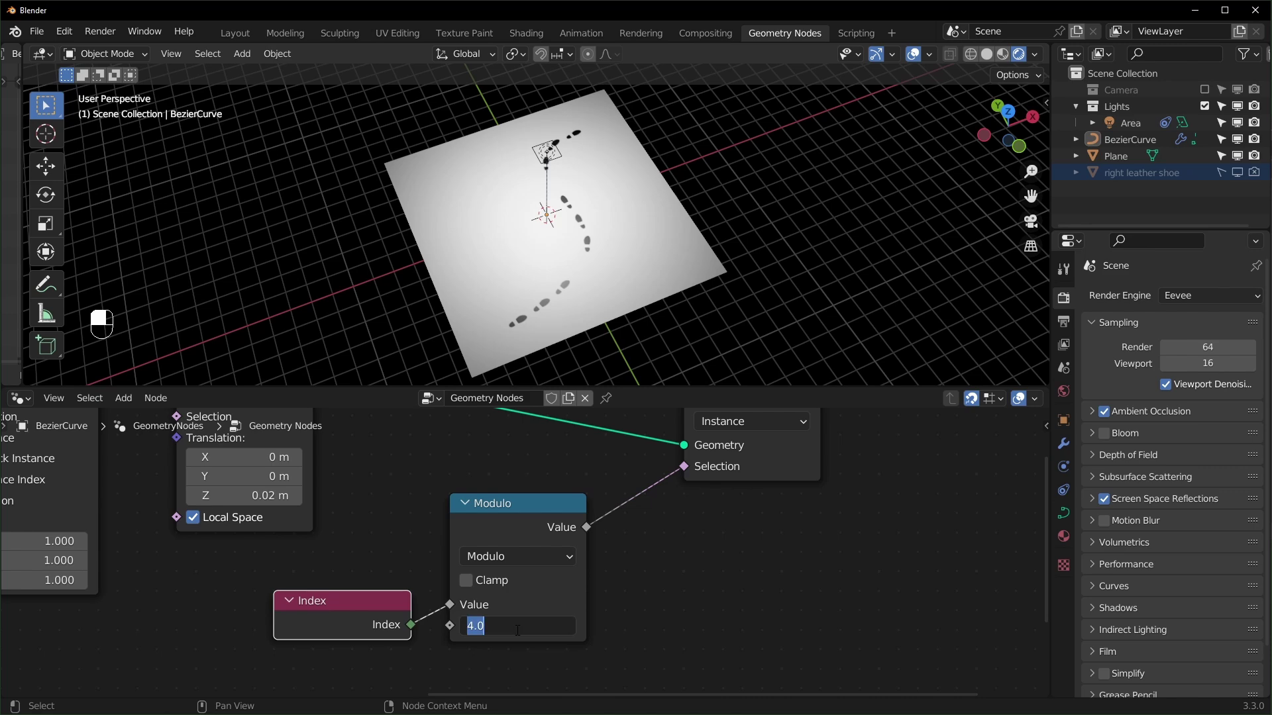
pyautogui.write('2')
pyautogui.press('Return')
pyautogui.scroll(-1, 603, 457)
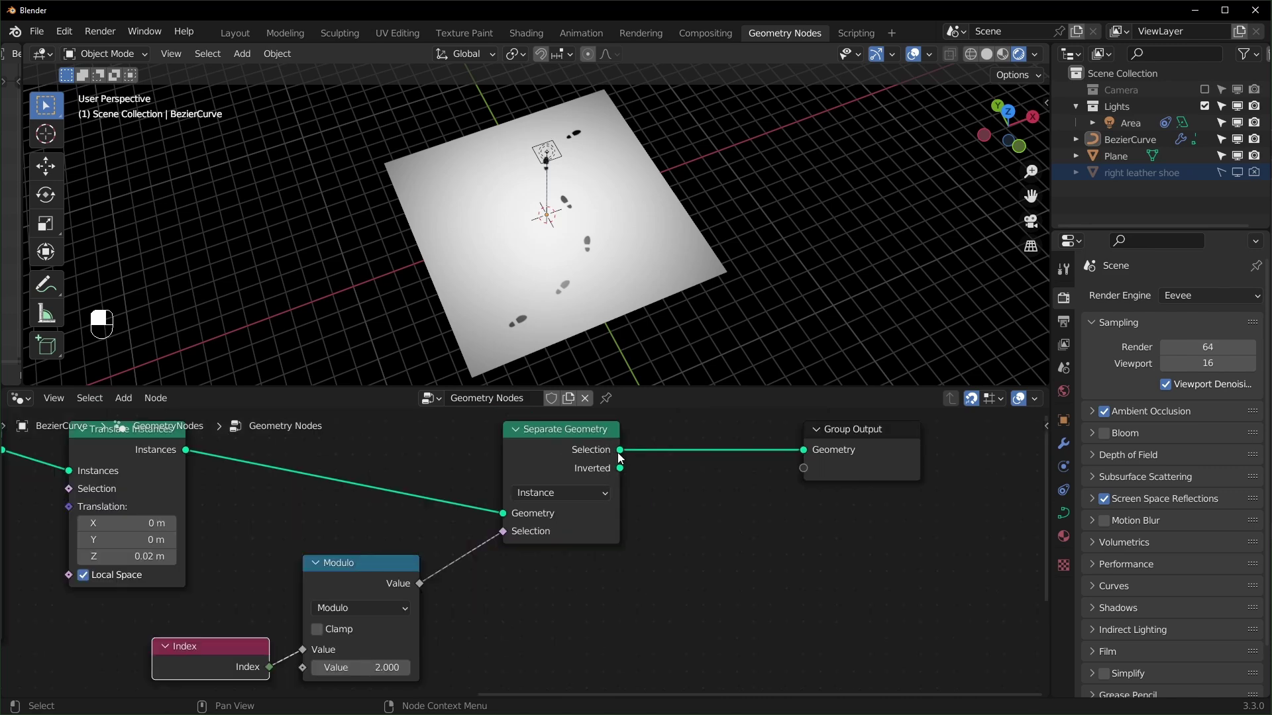
# Step: Try feeding the Separate Geometry Inverted output into the Group Output, and restore the Selection link
pyautogui.moveTo(622, 467); pyautogui.dragTo(802, 451)
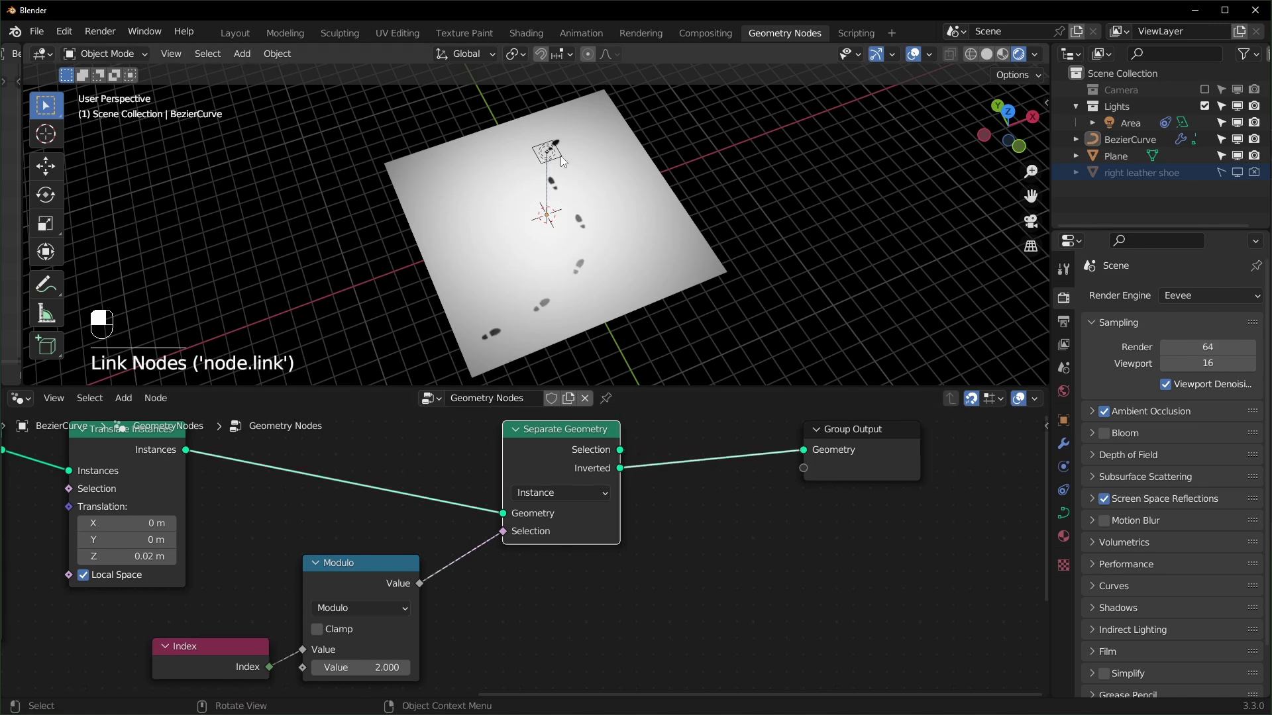
pyautogui.moveTo(621, 451); pyautogui.dragTo(804, 452)
# Step: Add a Join Geometry node before the Group Output and connect the Separate Geometry Inverted output to it alongside Selection
pyautogui.moveTo(727, 465); pyautogui.dragTo(423, 499, button='middle')
pyautogui.moveTo(498, 510); pyautogui.dragTo(916, 510)
pyautogui.hotkey('shift', 'a')
pyautogui.write('join')
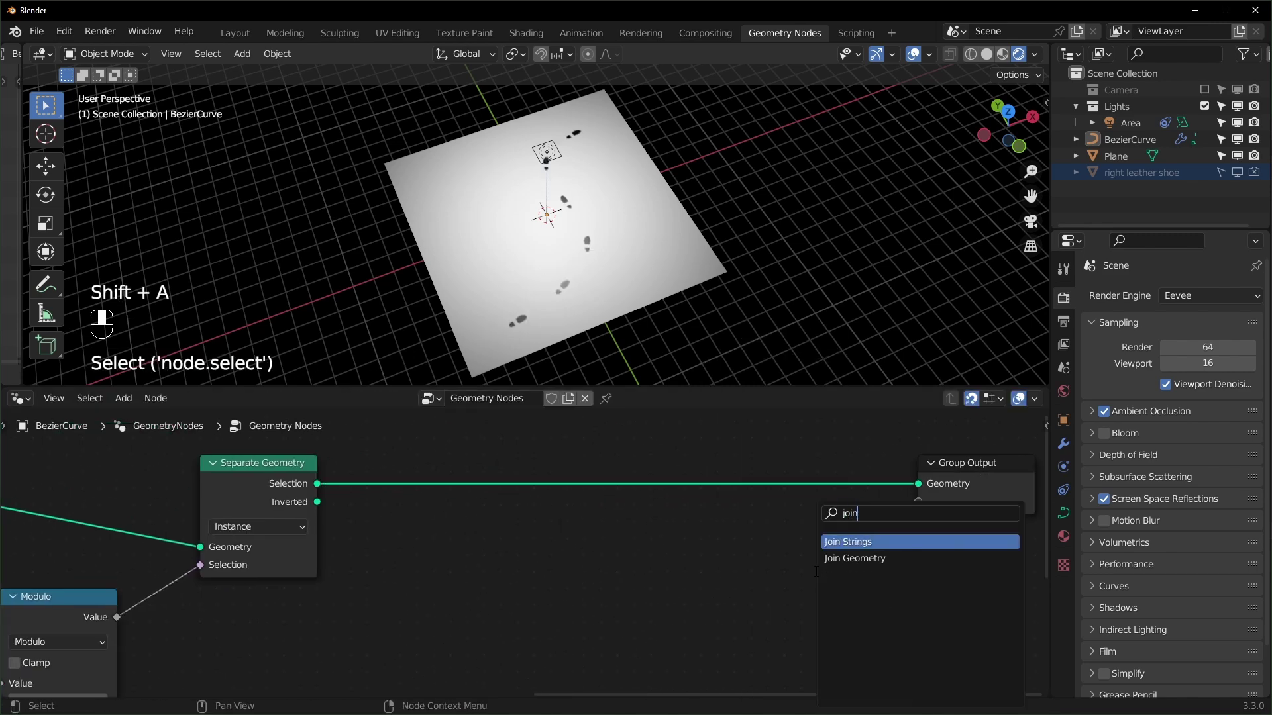
pyautogui.click(855, 558)
pyautogui.click(788, 464)
pyautogui.moveTo(318, 501); pyautogui.dragTo(734, 513)
pyautogui.moveTo(734, 513); pyautogui.dragTo(734, 513)
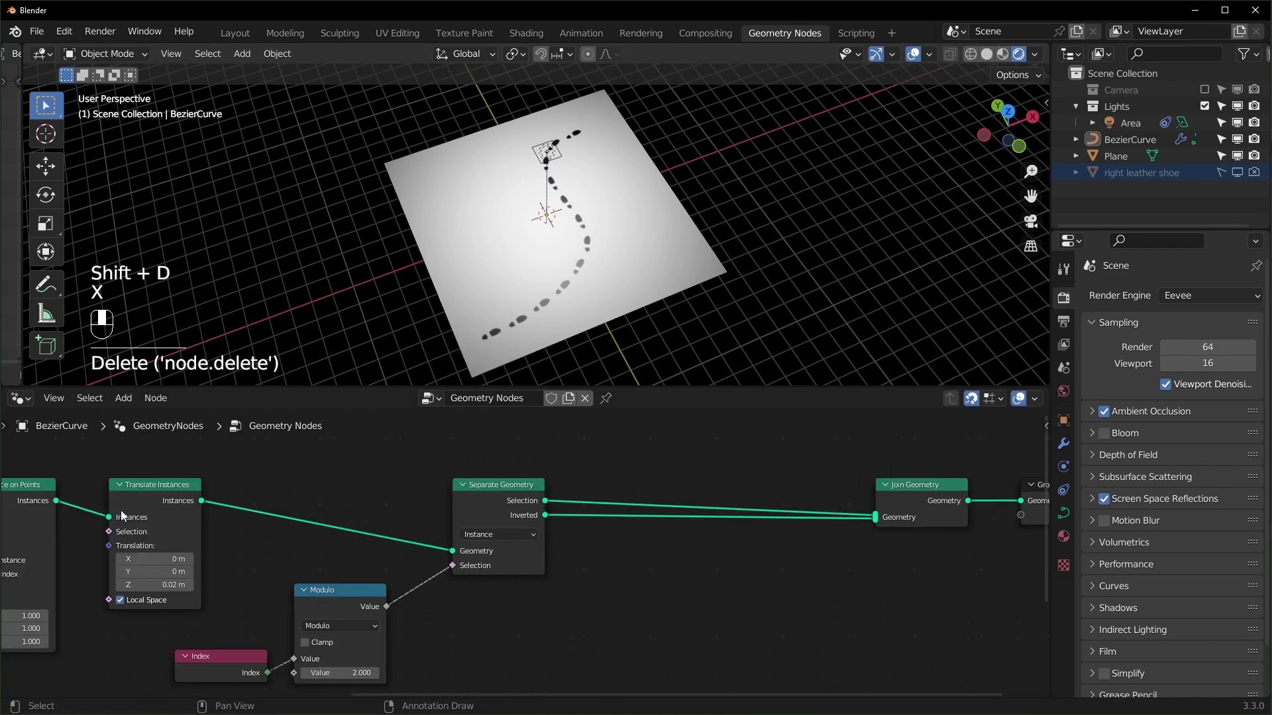
# Step: Duplicate the Translate Instances node and insert the copy on the Selection link between Separate Geometry and Join Geometry
pyautogui.keyDown('shift'); pyautogui.click(162, 488); pyautogui.keyUp('shift')
pyautogui.hotkey('shift', 'd')
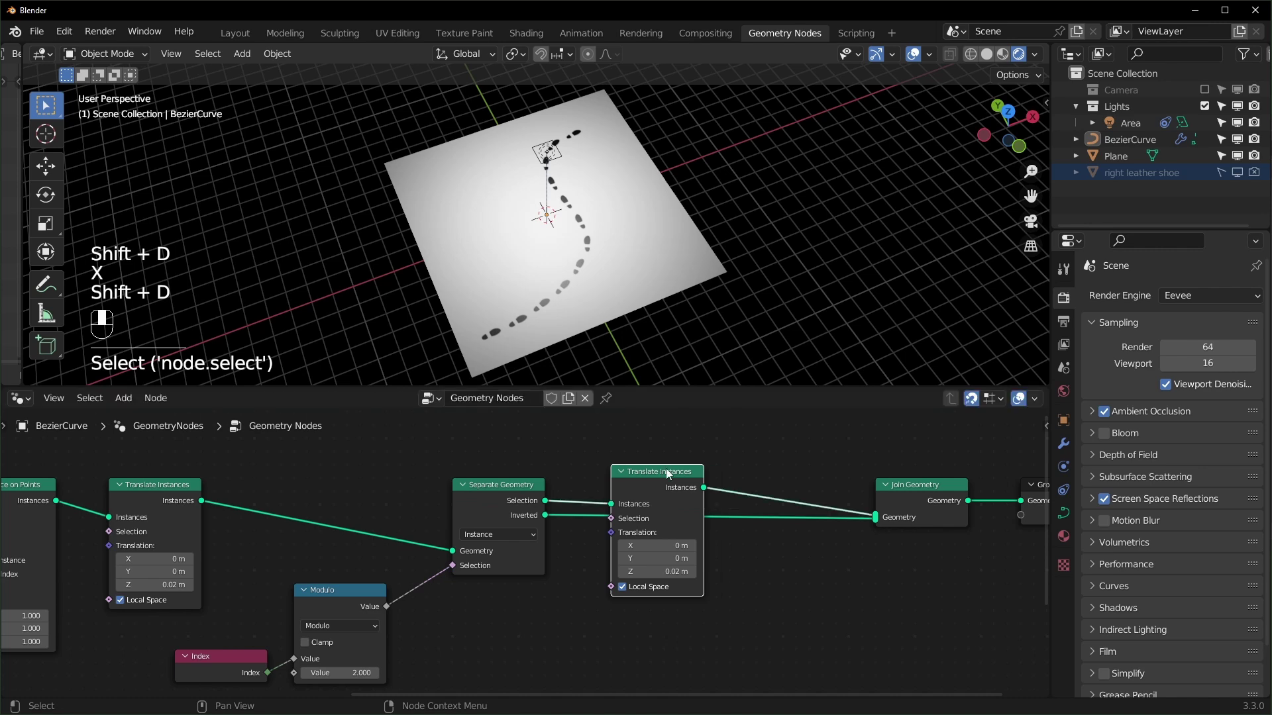
pyautogui.keyDown('shift'); pyautogui.click(706, 463); pyautogui.keyUp('shift')
pyautogui.moveTo(695, 533); pyautogui.dragTo(659, 534)
pyautogui.rightClick(706, 533)
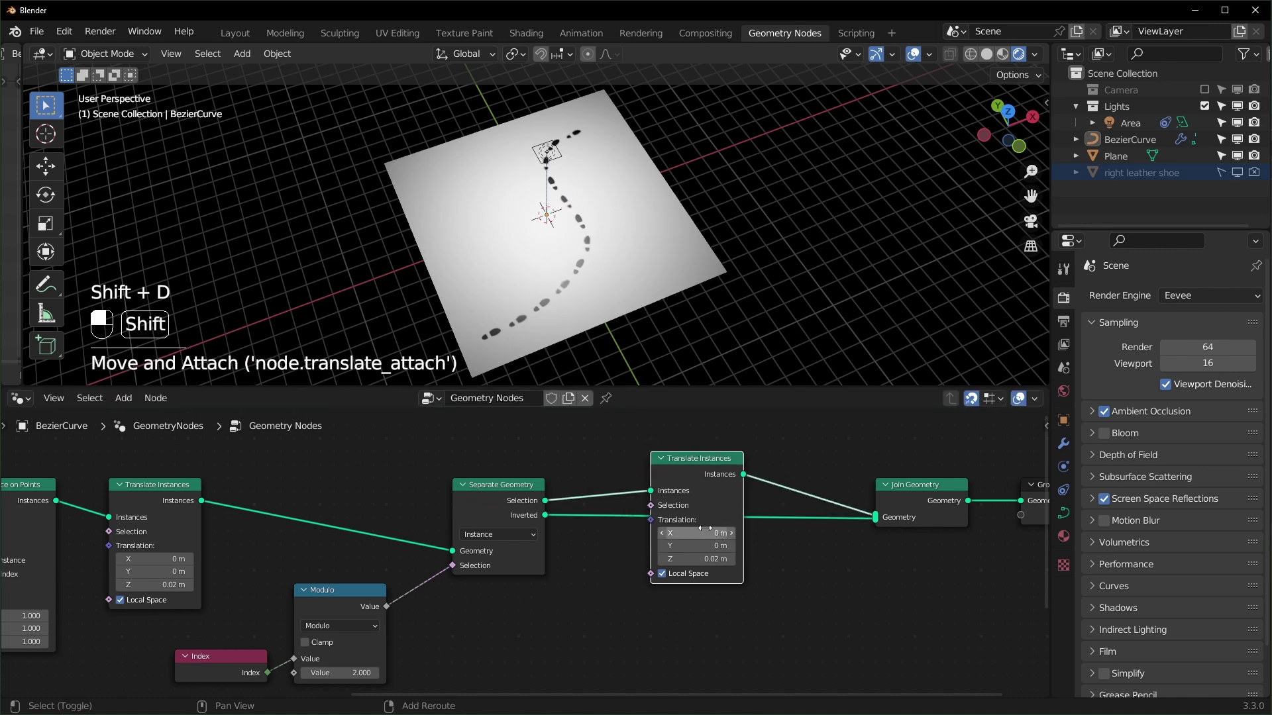
# Step: Duplicate Translate Instances again and insert the copy on the Inverted link between Separate Geometry and Join Geometry
pyautogui.click(703, 466)
pyautogui.hotkey('shift', 'd')
pyautogui.click(782, 516)
pyautogui.moveTo(782, 517); pyautogui.dragTo(703, 609)
pyautogui.moveTo(696, 675); pyautogui.dragTo(695, 581, button='middle')
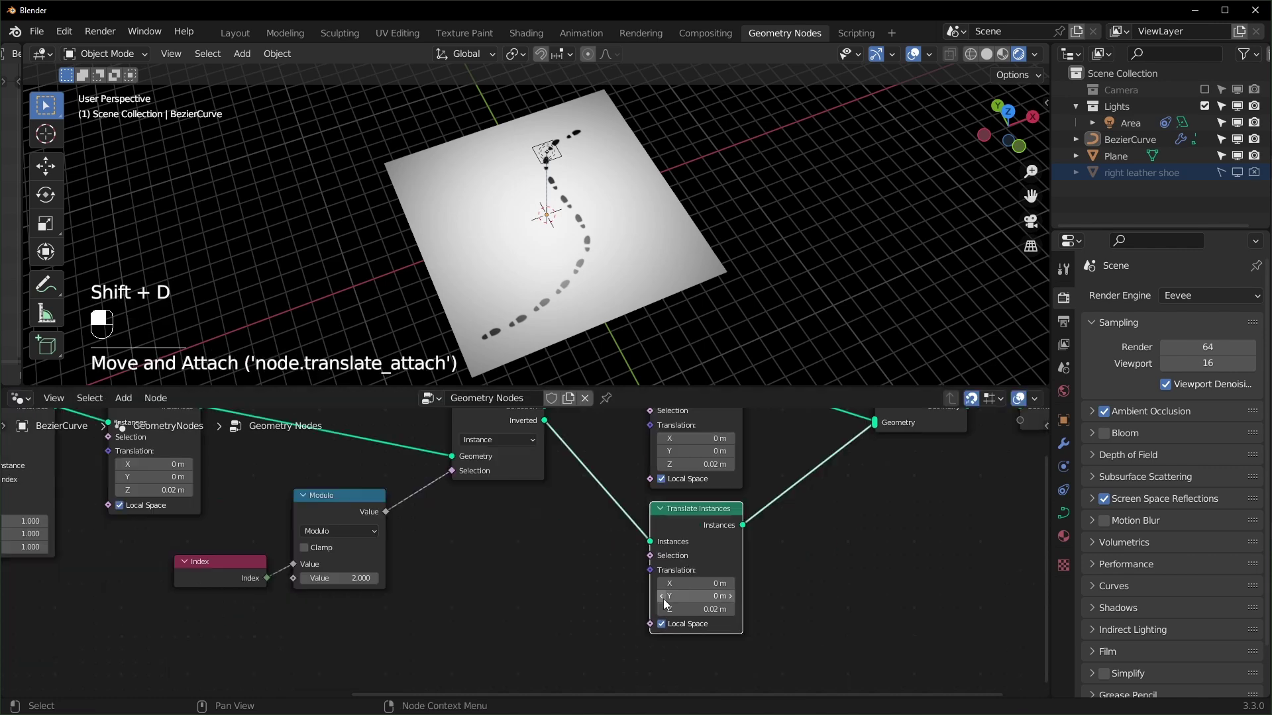
pyautogui.keyDown('shift'); pyautogui.moveTo(669, 584); pyautogui.dragTo(702, 583); pyautogui.keyUp('shift')
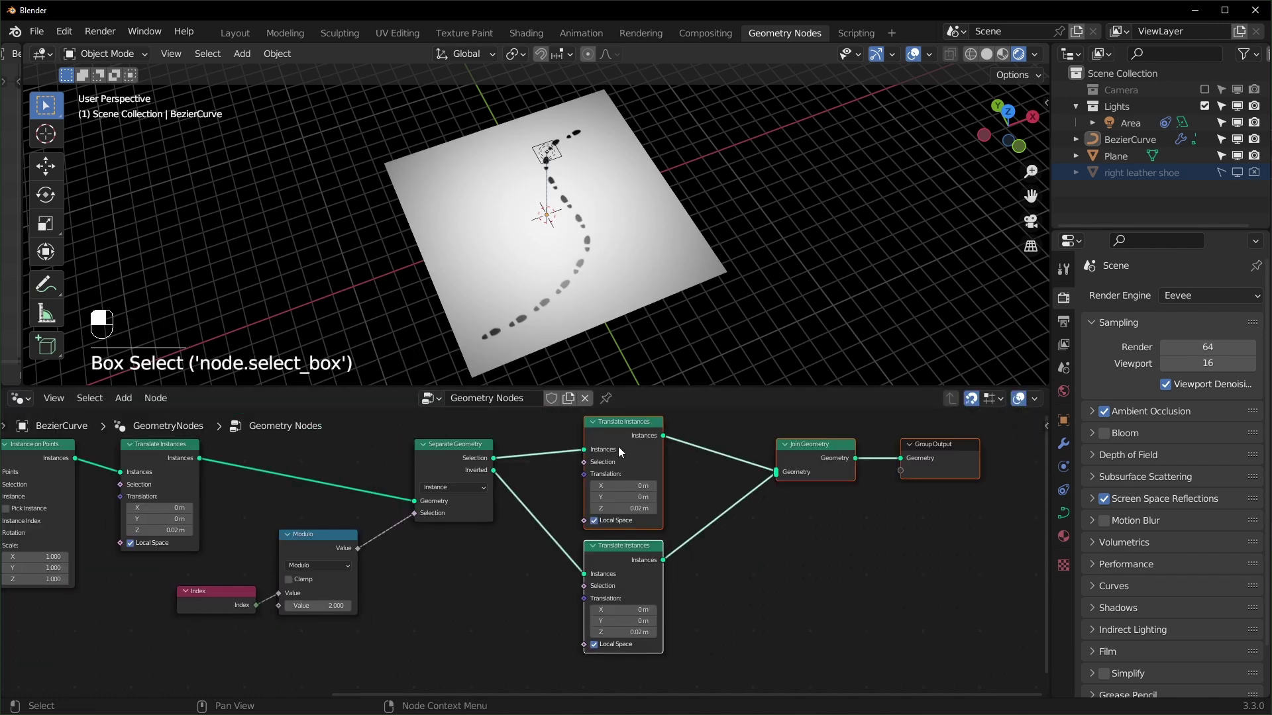
# Step: Move the two new Translate Instances, Join Geometry and Group Output nodes away from Separate Geometry, and add a Value node in the gap
pyautogui.moveTo(622, 451); pyautogui.dragTo(875, 446)
pyautogui.scroll(3, 656, 566)
pyautogui.moveTo(716, 606); pyautogui.dragTo(592, 614, button='middle')
pyautogui.click(583, 609)
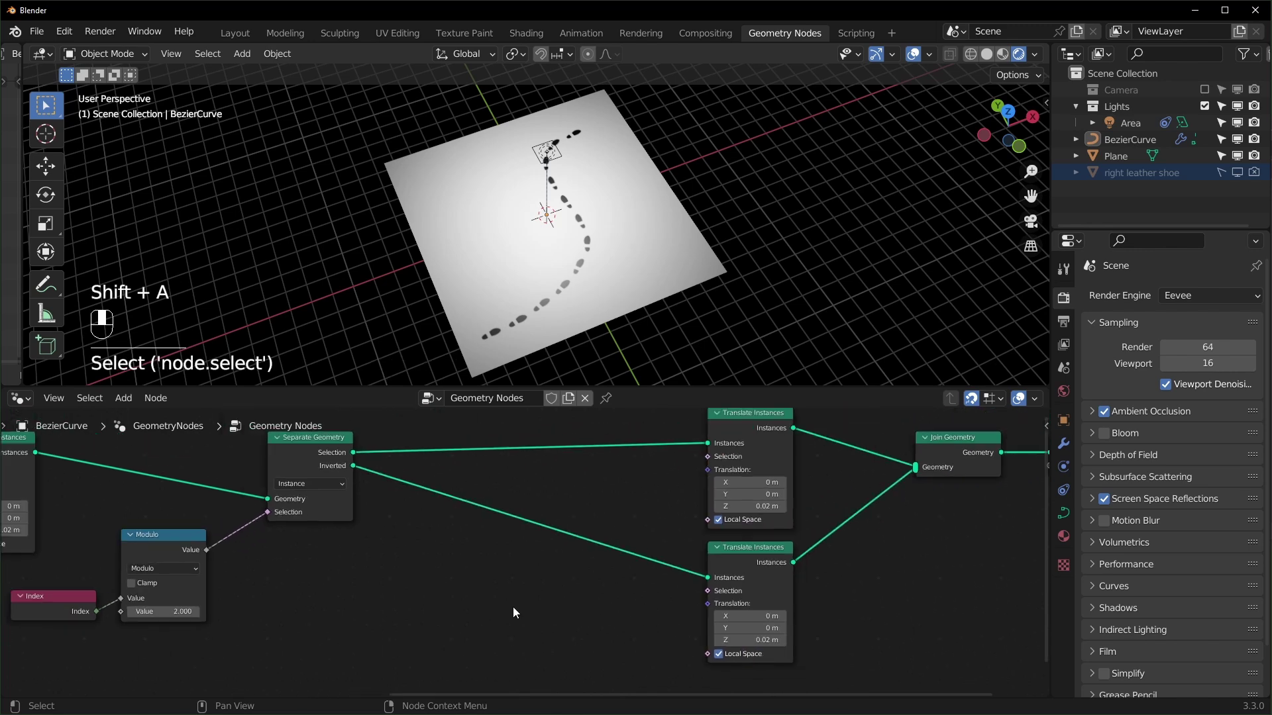
pyautogui.hotkey('shift', 'a')
pyautogui.write('svalue')
pyautogui.press('Return')
# Step: Add a Combine XYZ node for each of the two new Translate Instances nodes and connect each Vector to Translation
pyautogui.scroll(1, 325, 628)
pyautogui.keyDown('shift'); pyautogui.moveTo(718, 460); pyautogui.dragTo(573, 476); pyautogui.keyUp('shift')
pyautogui.rightClick(717, 460)
pyautogui.write('com')
pyautogui.hotkey('shift', 'd')
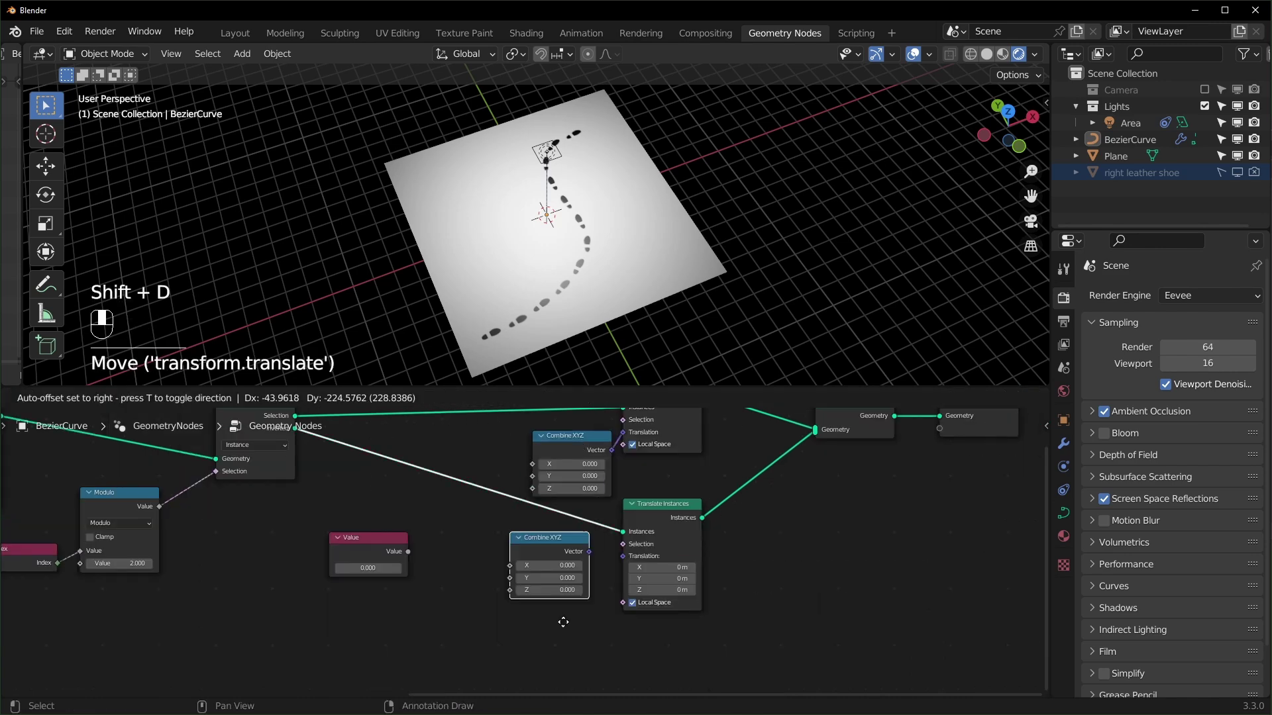
pyautogui.click(586, 560)
pyautogui.keyDown('alt'); pyautogui.moveTo(585, 560); pyautogui.dragTo(639, 549, button='right'); pyautogui.keyUp('alt')
# Step: Connect the Value node to the X input of both Combine XYZ nodes
pyautogui.scroll(3, 503, 576)
pyautogui.moveTo(454, 586); pyautogui.dragTo(475, 628, button='middle')
pyautogui.moveTo(401, 594); pyautogui.dragTo(555, 626)
pyautogui.moveTo(359, 578); pyautogui.dragTo(301, 592)
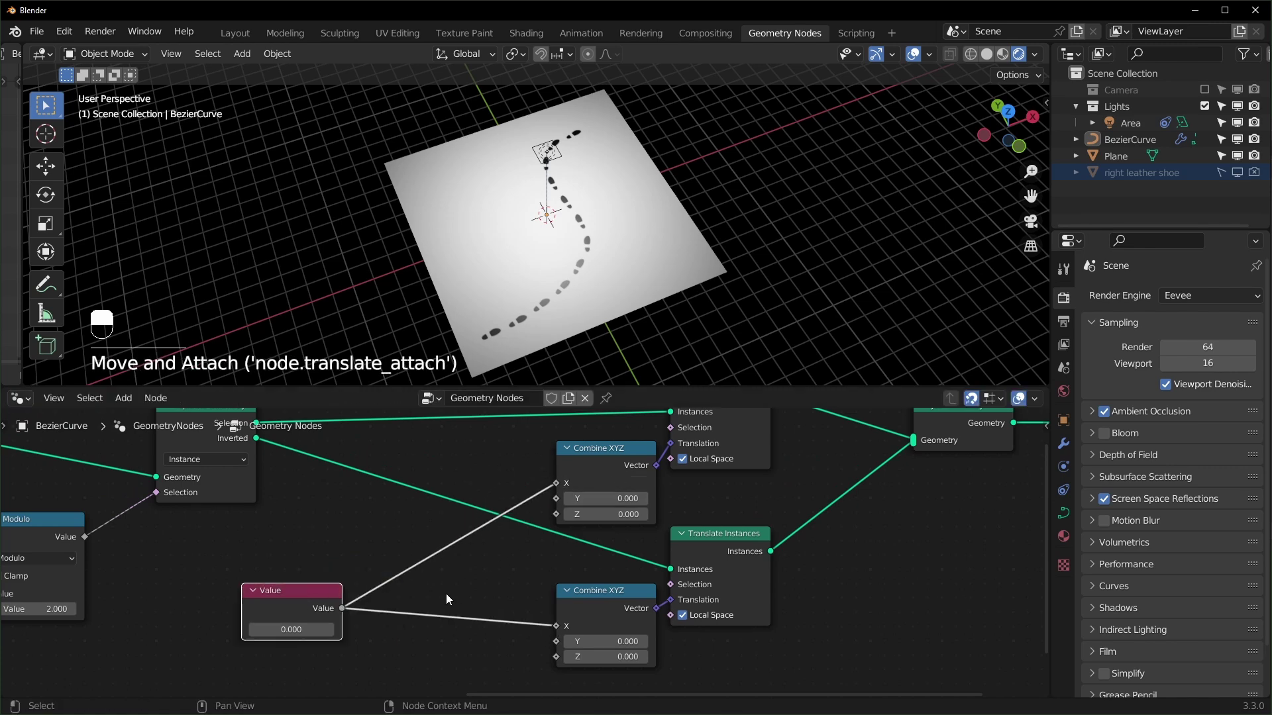
# Step: Insert a Math node set to Subtract between the Value node and the upper Combine XYZ node
pyautogui.hotkey('shift', 'a')
pyautogui.write('math')
pyautogui.press('Return')
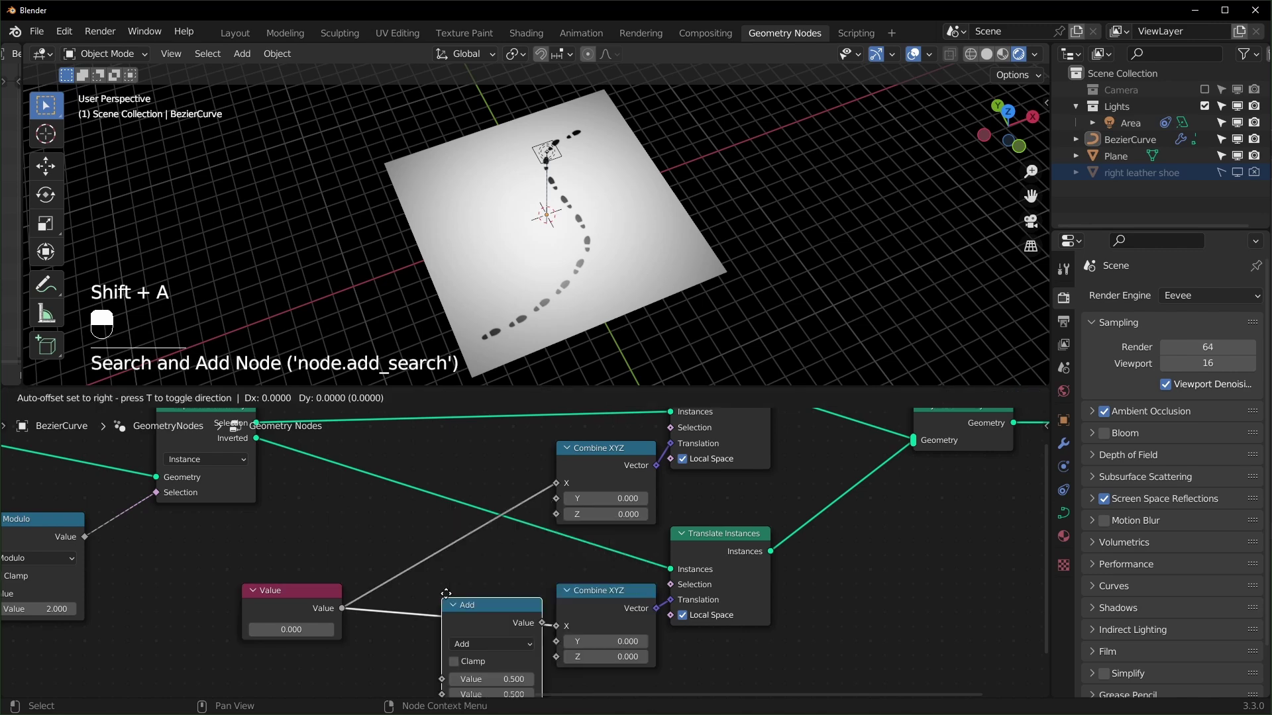
pyautogui.click(455, 542)
pyautogui.click(466, 555)
pyautogui.press('s')
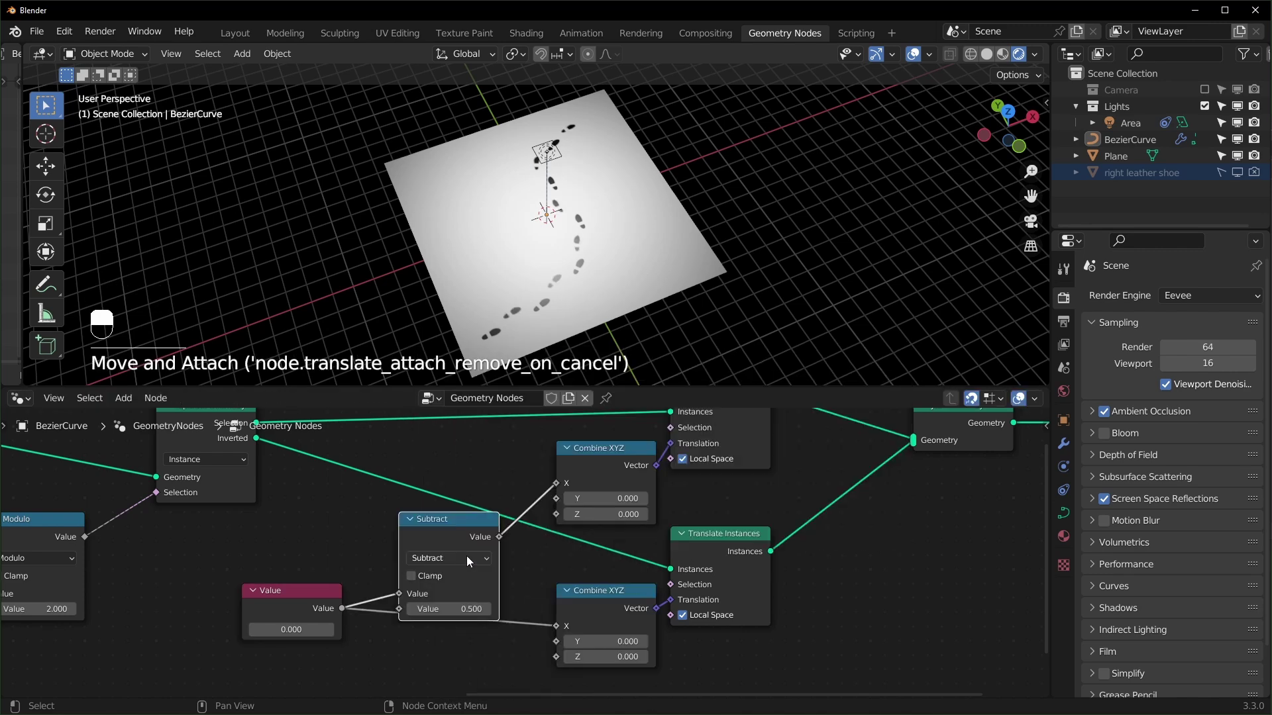
# Step: Move the Value link to the Subtract node's second input and set its first value to 0
pyautogui.moveTo(442, 531); pyautogui.dragTo(443, 503)
pyautogui.moveTo(399, 565); pyautogui.dragTo(399, 580)
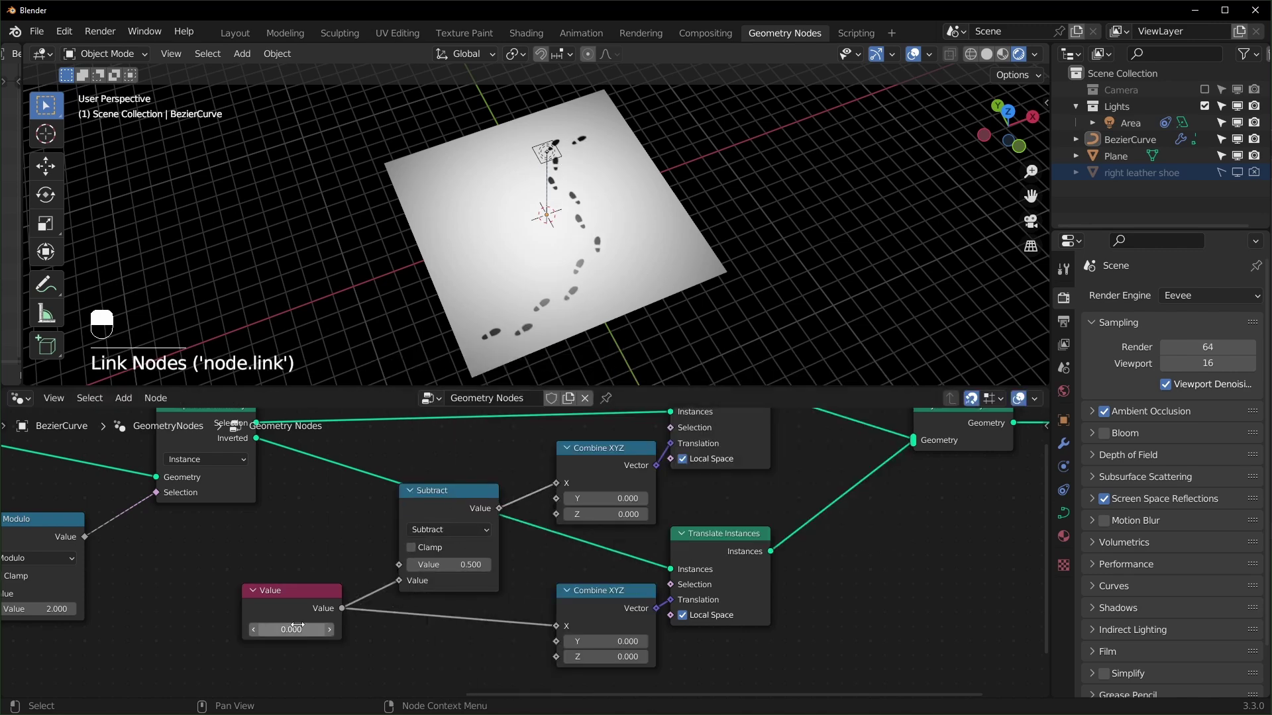
pyautogui.click(464, 564)
pyautogui.write('0')
pyautogui.press('Return')
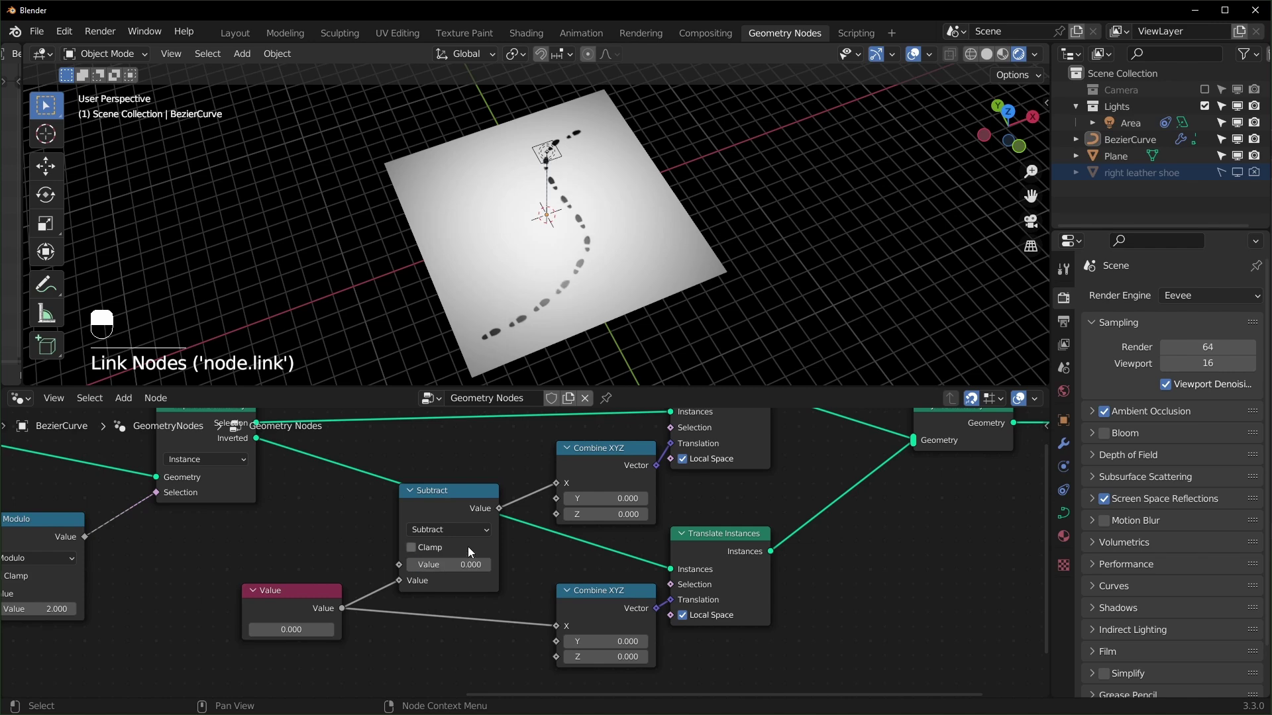
# Step: Reposition the Value node and set it to 0.500 to offset the shoe prints to opposite sides of the curve
pyautogui.scroll(-3, 466, 553)
pyautogui.moveTo(352, 518); pyautogui.dragTo(462, 502)
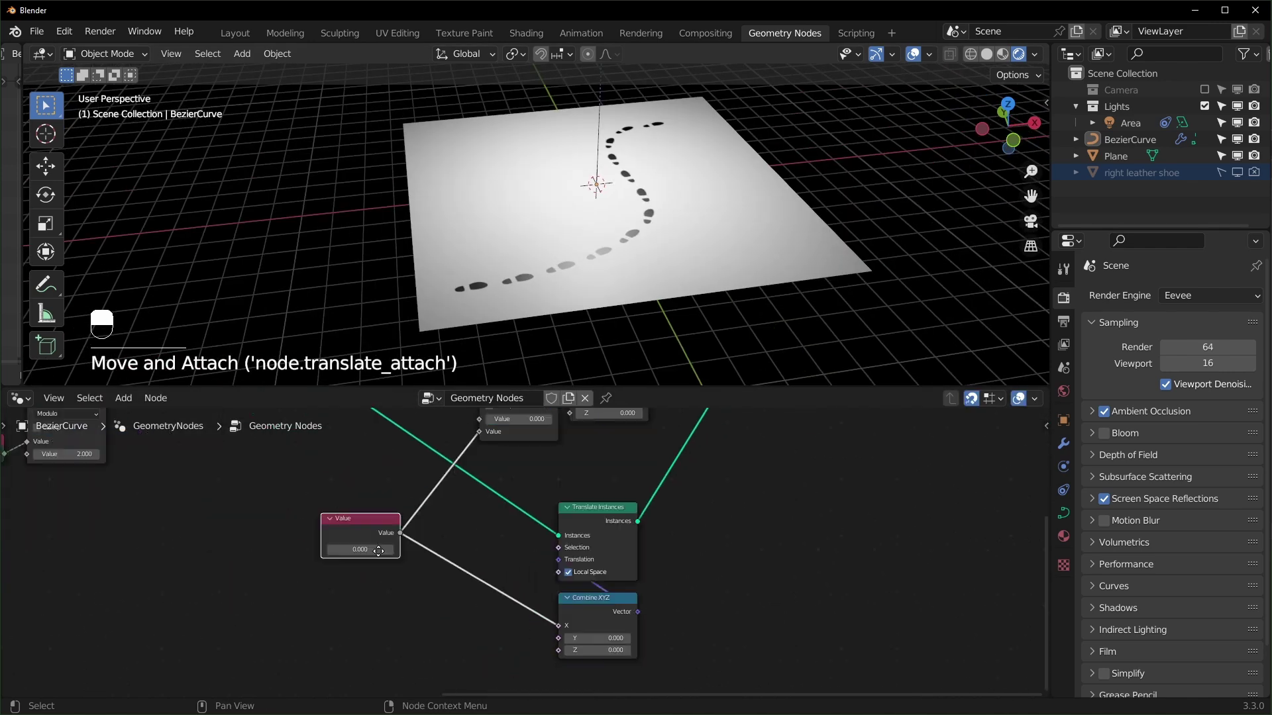
pyautogui.moveTo(375, 523); pyautogui.dragTo(441, 616, button='middle')
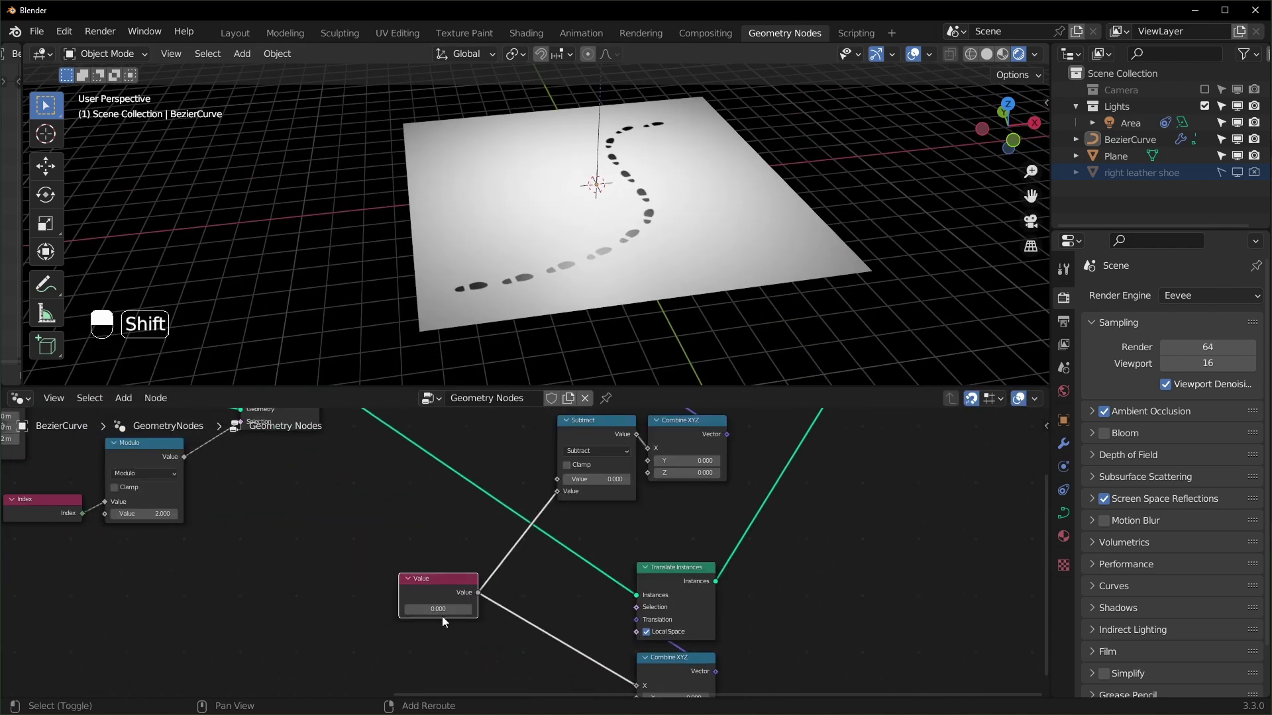
pyautogui.keyDown('shift'); pyautogui.moveTo(438, 609); pyautogui.dragTo(531, 608); pyautogui.keyUp('shift')
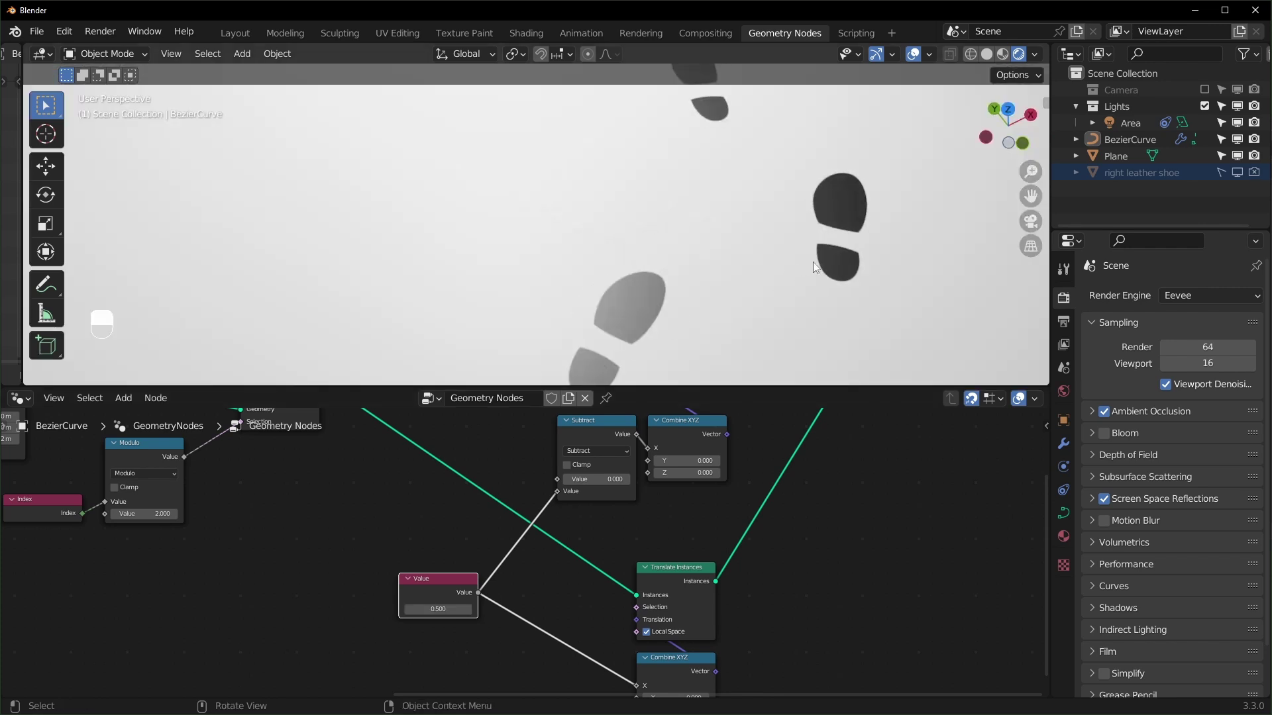
pyautogui.scroll(-4, 783, 184)
pyautogui.keyDown('shift'); pyautogui.moveTo(726, 235); pyautogui.dragTo(663, 292, button='middle'); pyautogui.keyUp('shift')
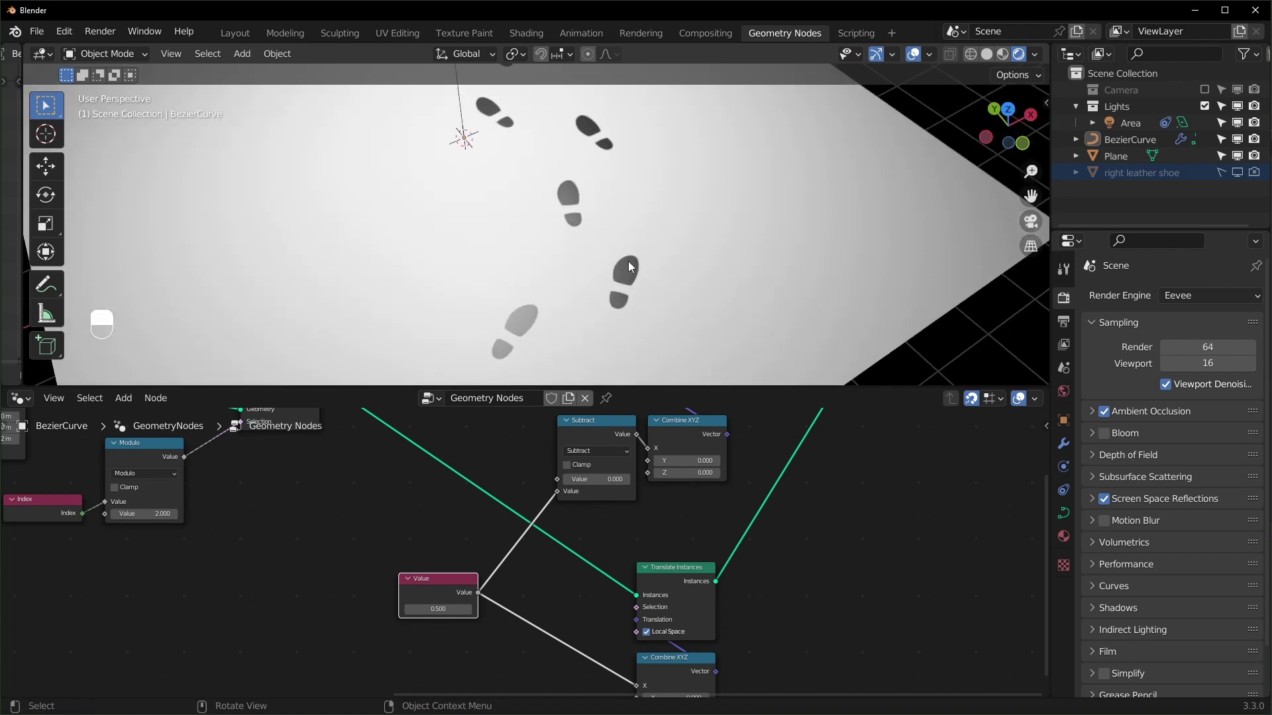
# Step: Add a Scale Instances node for the lower Translate Instances branch
pyautogui.scroll(-5, 804, 531)
pyautogui.moveTo(788, 536); pyautogui.dragTo(619, 534, button='middle')
pyautogui.scroll(3, 665, 567)
pyautogui.scroll(5, 616, 561)
pyautogui.click(615, 551)
pyautogui.hotkey('shift', 'a')
pyautogui.write('scale')
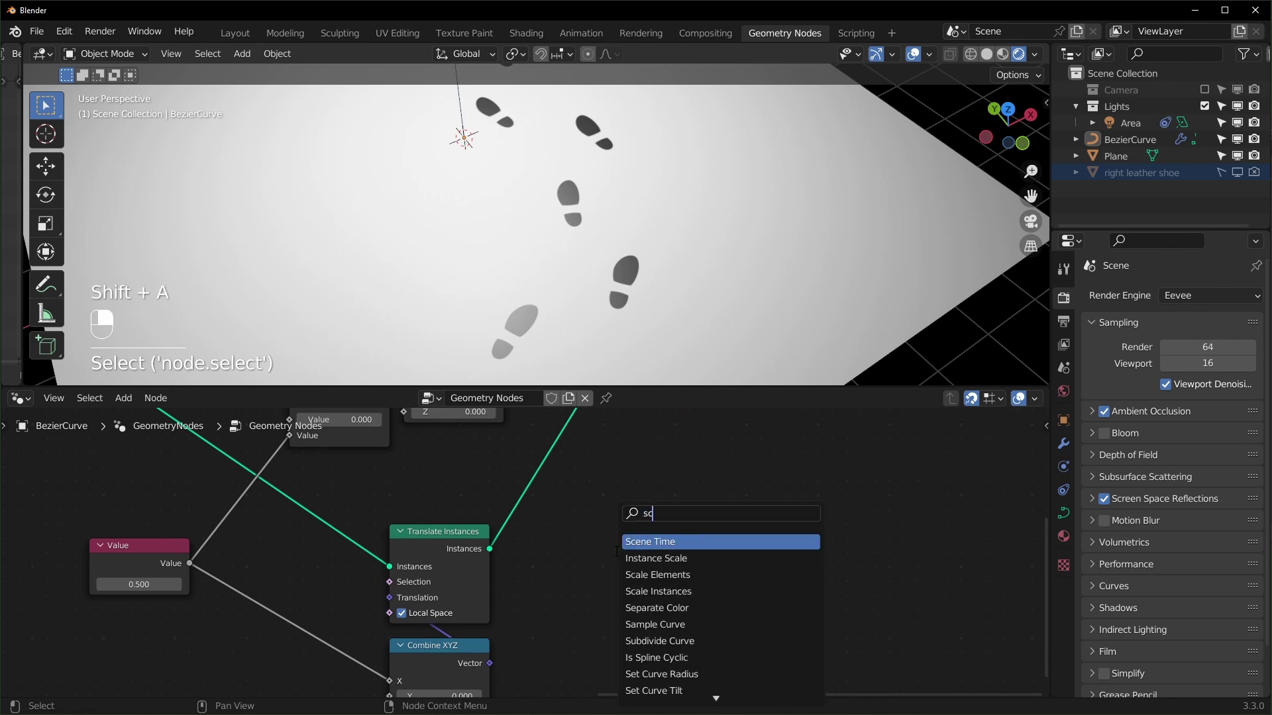
pyautogui.press('Down')
pyautogui.press('Down')
pyautogui.press('Return')
# Step: Place Scale Instances between the lower Translate Instances and Join Geometry, and set its X scale to -1 to mirror those prints
pyautogui.click(612, 596)
pyautogui.moveTo(635, 602)
pyautogui.mouseDown()
pyautogui.moveTo(608, 602)
pyautogui.moveTo(633, 602)
pyautogui.moveTo(620, 602)
pyautogui.mouseUp()
pyautogui.rightClick(621, 602)
pyautogui.click(620, 600)
pyautogui.write('-1')
pyautogui.press('Return')
pyautogui.scroll(-5, 578, 233)
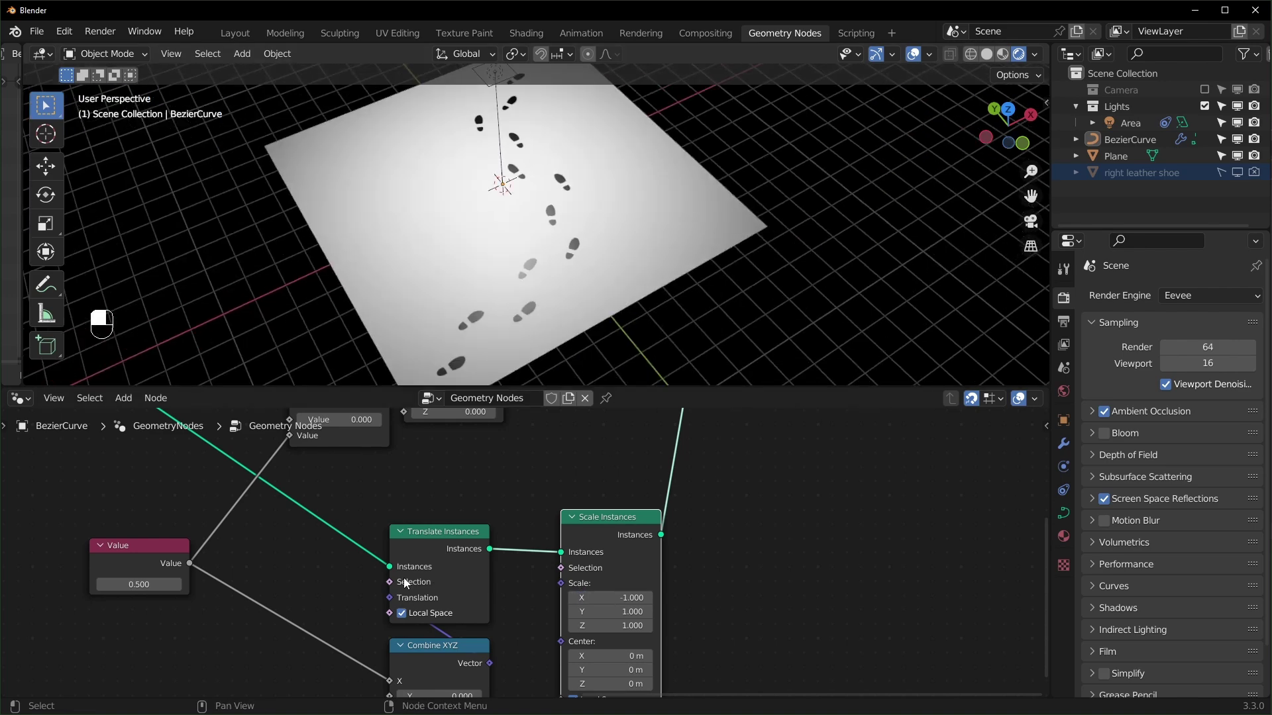
# Step: Delete all vertices of the BezierCurve in Edit Mode
pyautogui.click(659, 270)
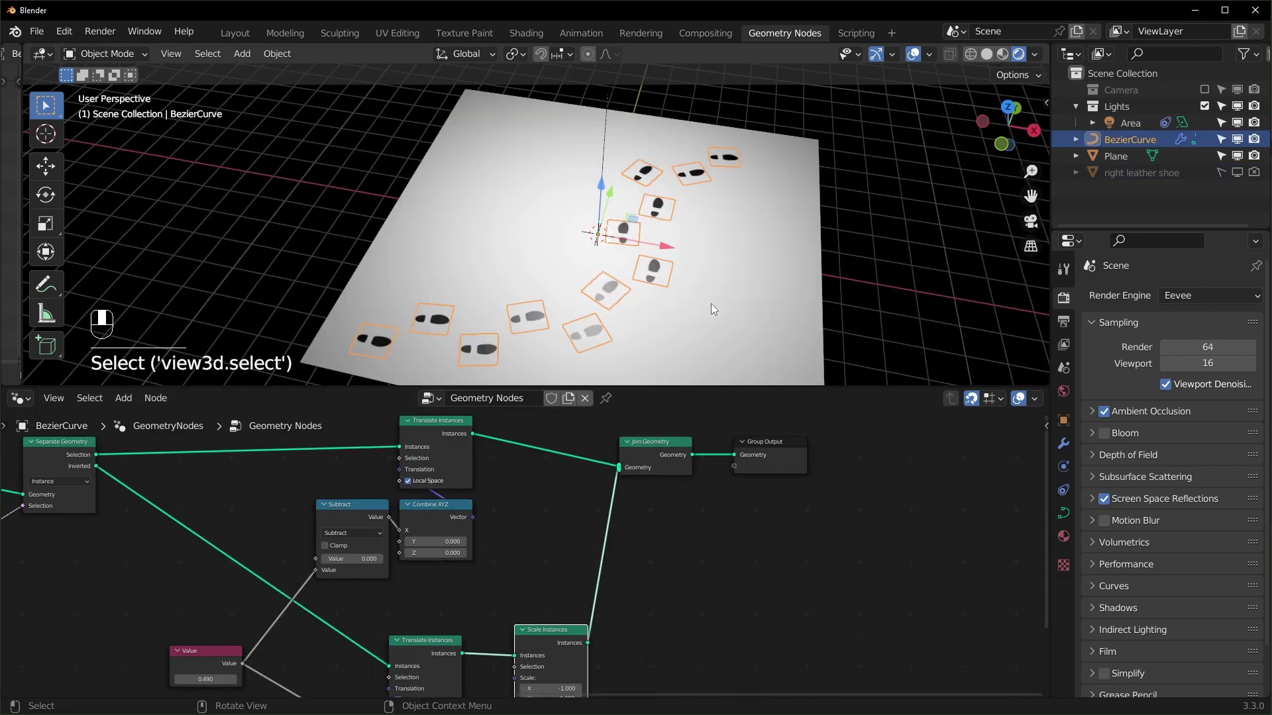
pyautogui.press('Tab')
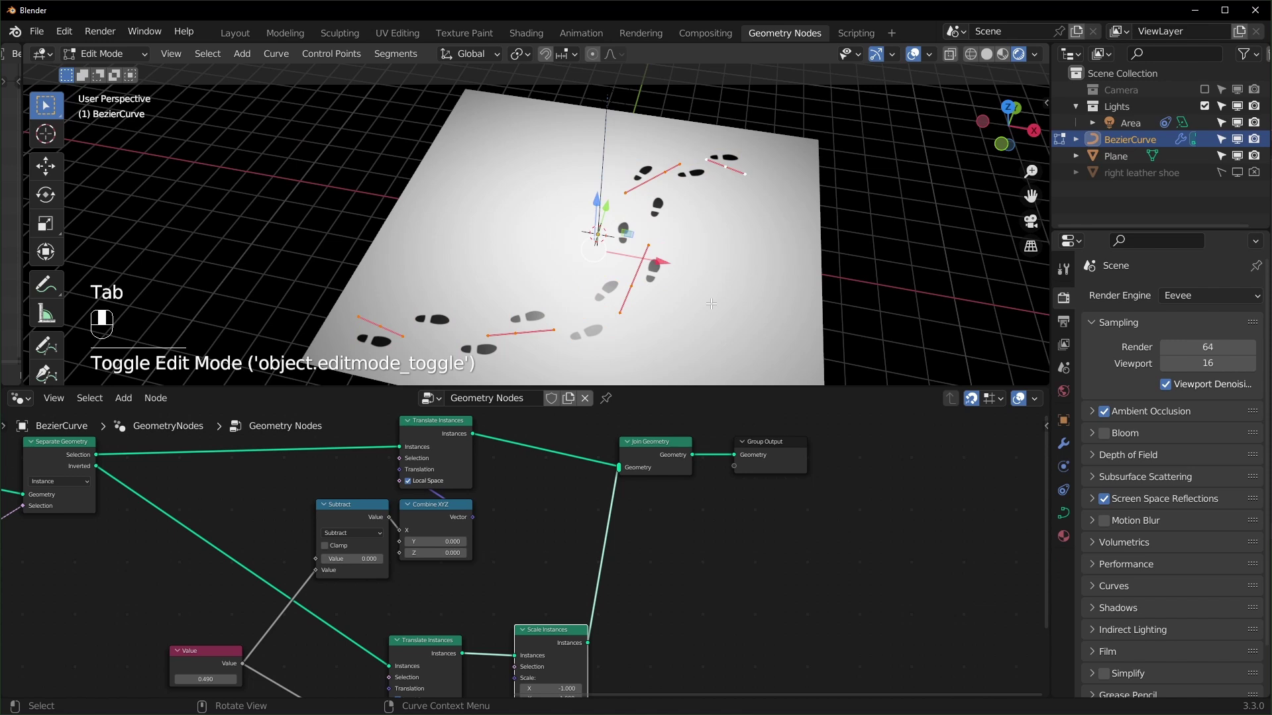
pyautogui.press('x')
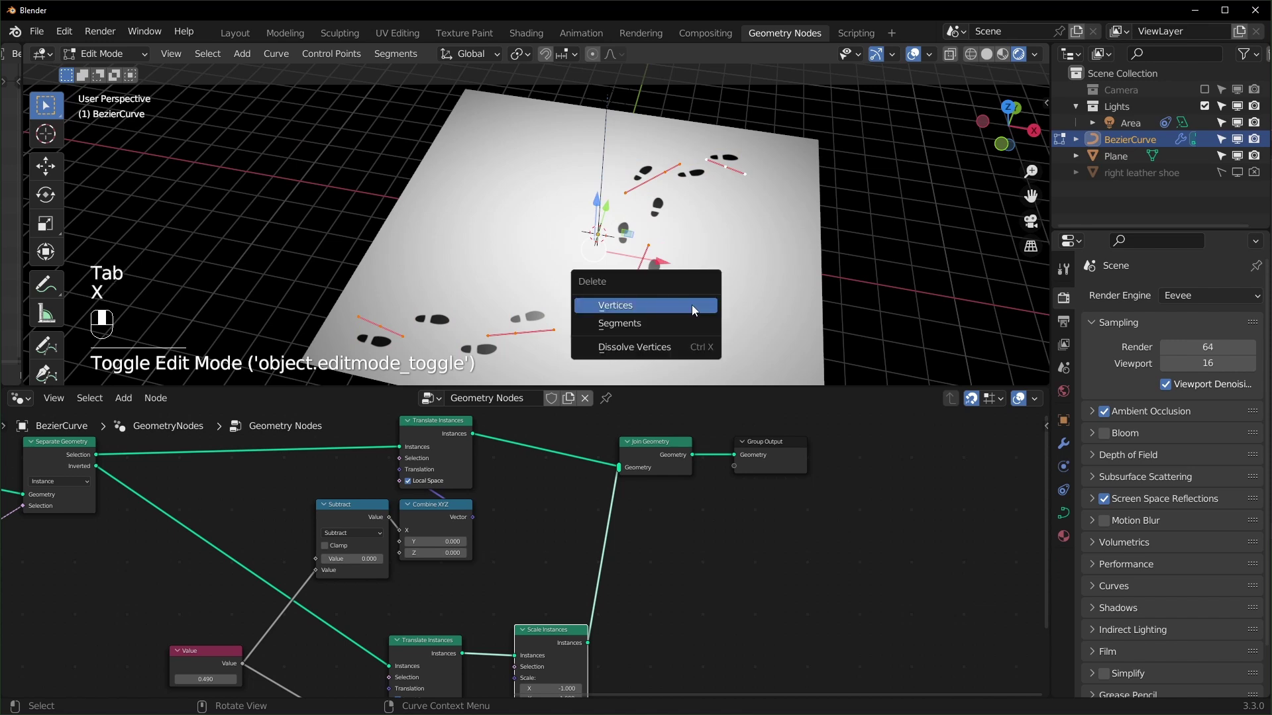
pyautogui.click(693, 311)
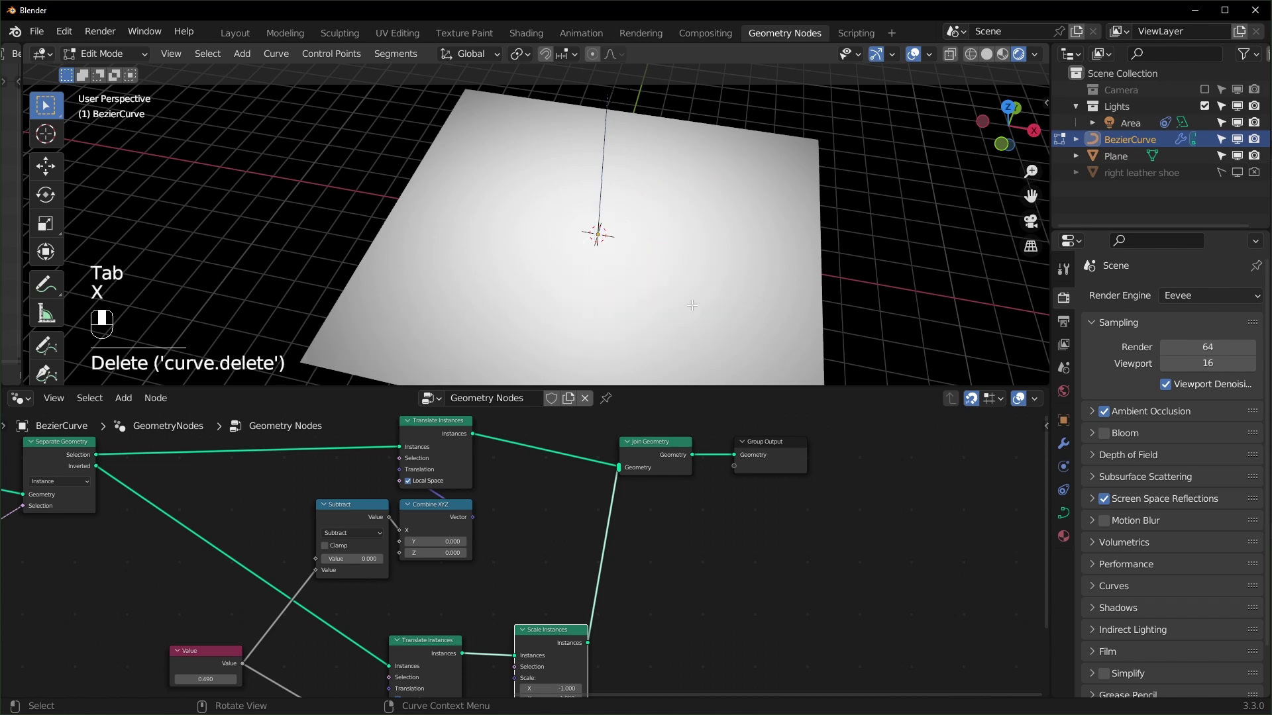
# Step: Draw a new freehand winding curve diagonally across the plane's surface, redoing the first stroke, and return to Object Mode
pyautogui.click(40, 351)
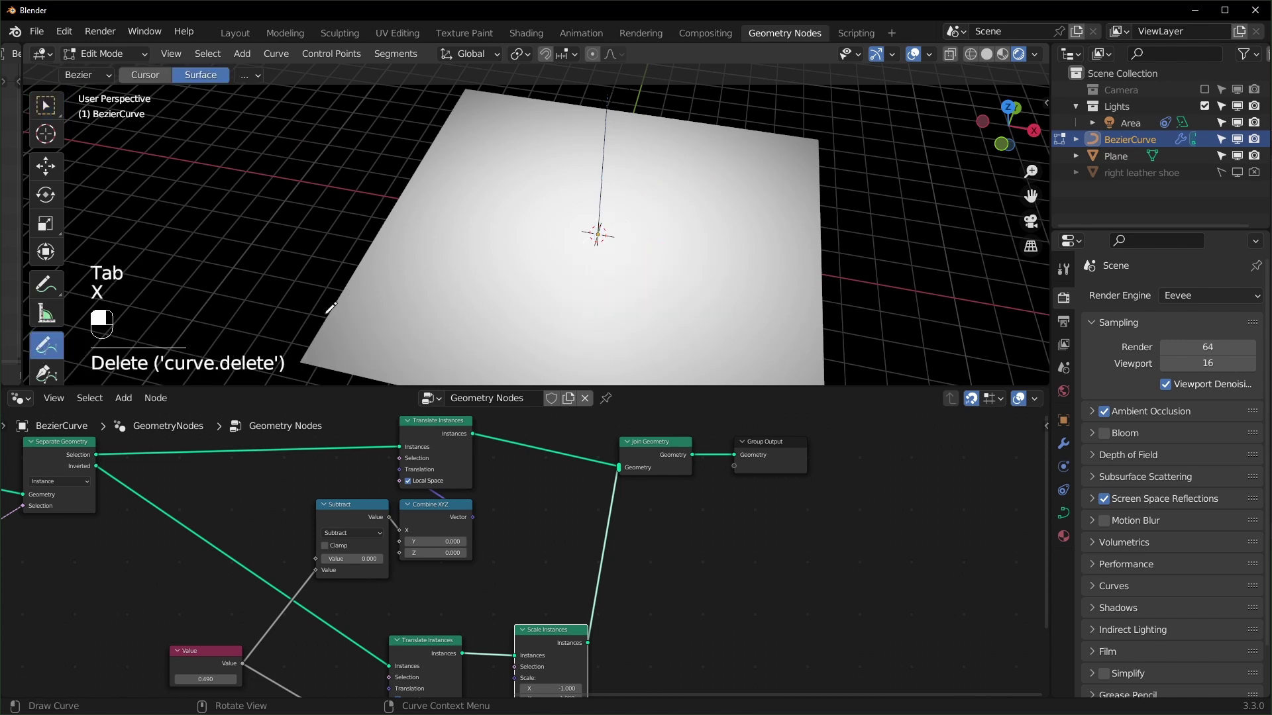
pyautogui.moveTo(700, 217); pyautogui.dragTo(791, 156)
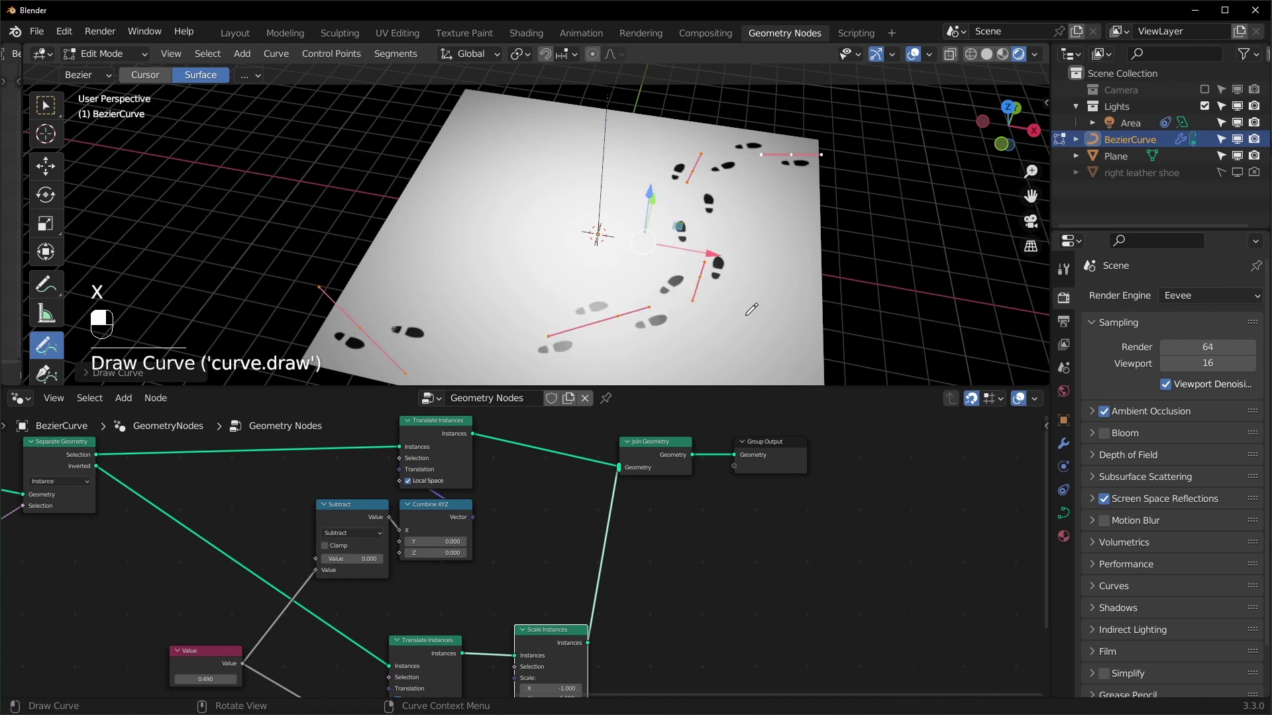
pyautogui.hotkey('ctrl', 'z')
pyautogui.moveTo(697, 194); pyautogui.dragTo(737, 152)
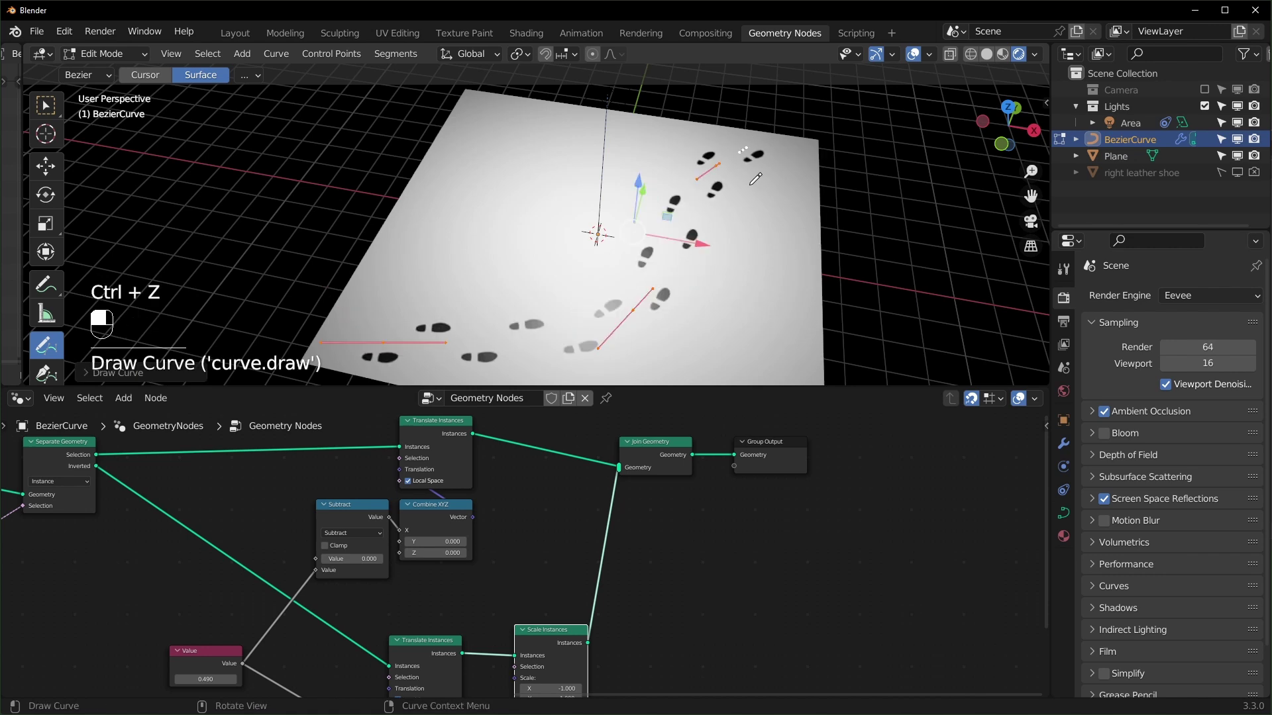
pyautogui.press('Tab')
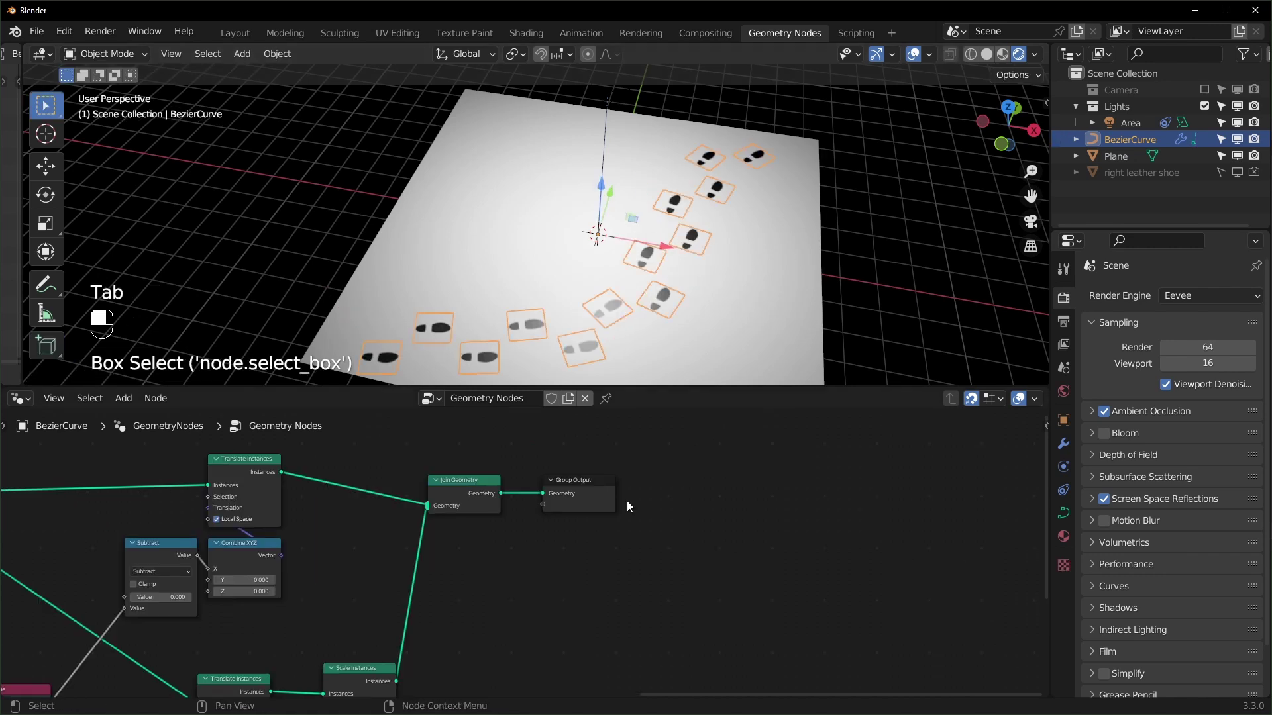
# Step: Move Group Output and Join Geometry farther along and insert a Rotate Instances node after the upper Translate Instances
pyautogui.moveTo(600, 495); pyautogui.dragTo(813, 492)
pyautogui.moveTo(478, 457); pyautogui.dragTo(670, 487)
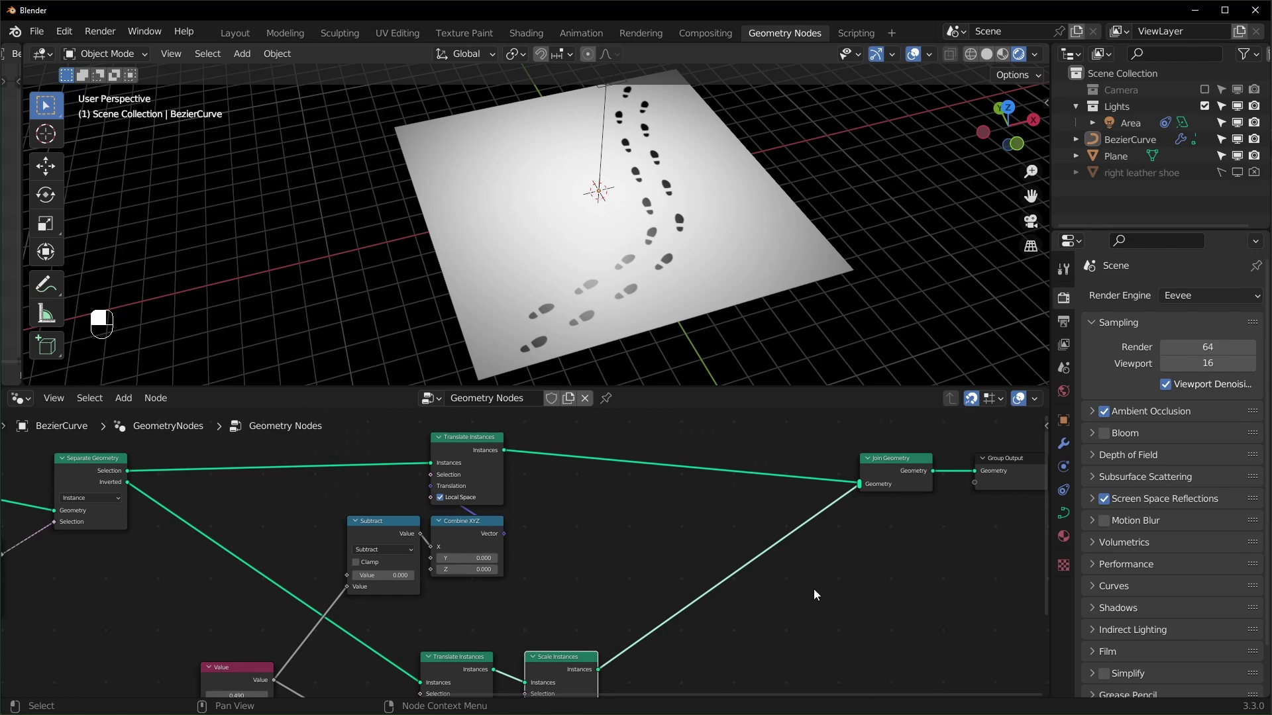
pyautogui.hotkey('shift', 'a')
pyautogui.write('rotat')
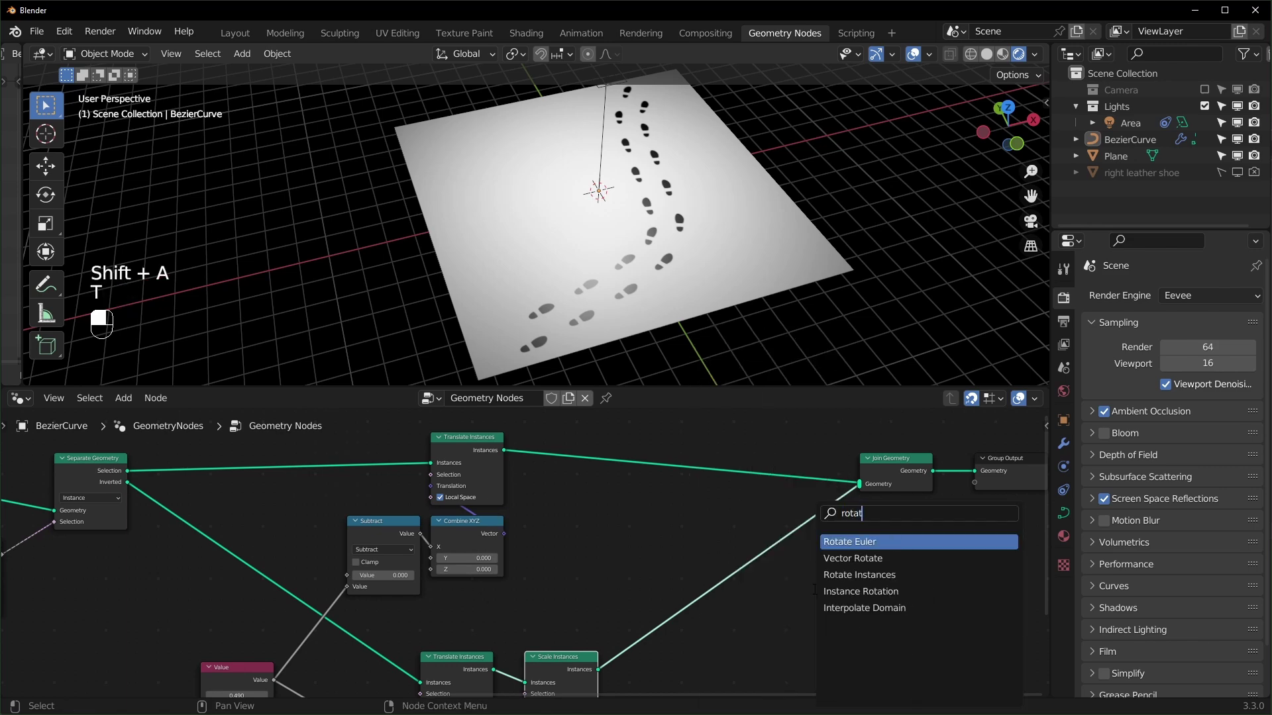
pyautogui.click(845, 578)
pyautogui.click(719, 451)
# Step: Duplicate the Rotate Instances node and insert the copy between Scale Instances and Join Geometry
pyautogui.hotkey('shift', 'd')
pyautogui.click(711, 586)
pyautogui.moveTo(711, 586); pyautogui.dragTo(626, 522, button='middle')
pyautogui.moveTo(626, 522); pyautogui.dragTo(653, 590)
pyautogui.moveTo(653, 574); pyautogui.dragTo(726, 547, button='middle')
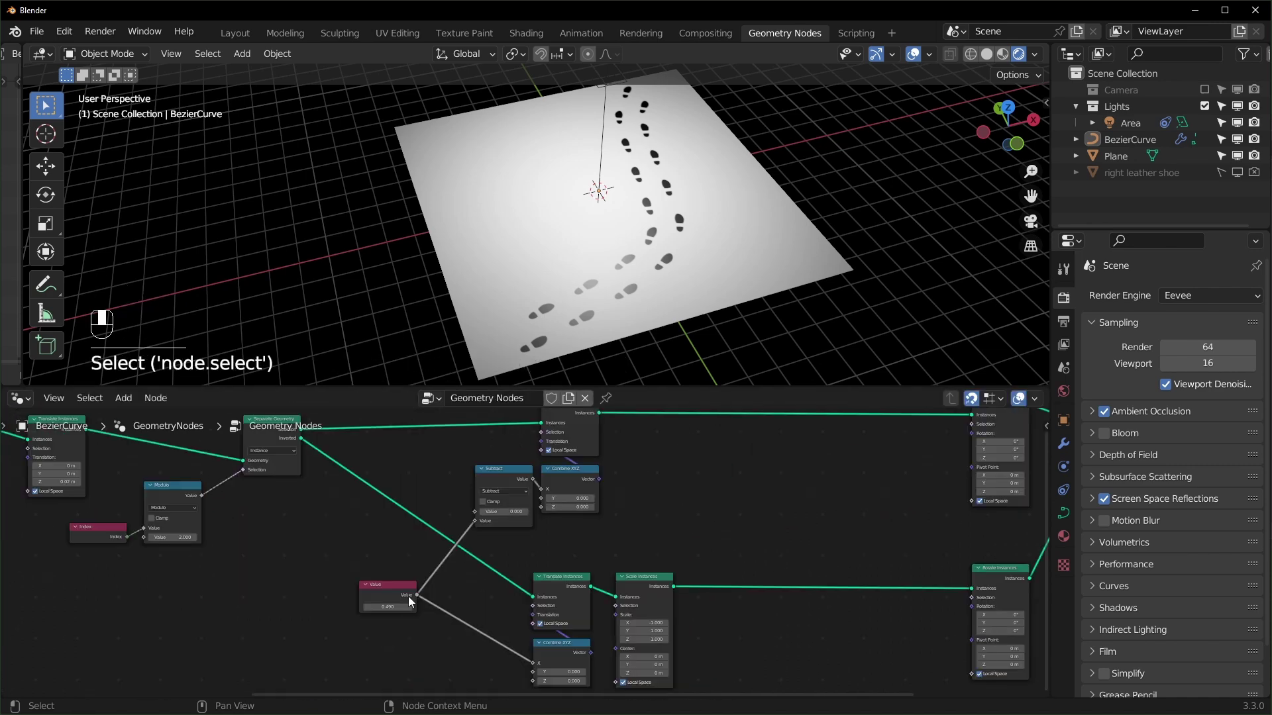
# Step: Duplicate the Value, Subtract and both Combine XYZ nodes and place the copies in front of the Rotate Instances nodes
pyautogui.keyDown('shift'); pyautogui.click(500, 481); pyautogui.keyUp('shift')
pyautogui.keyDown('shift'); pyautogui.click(571, 471); pyautogui.keyUp('shift')
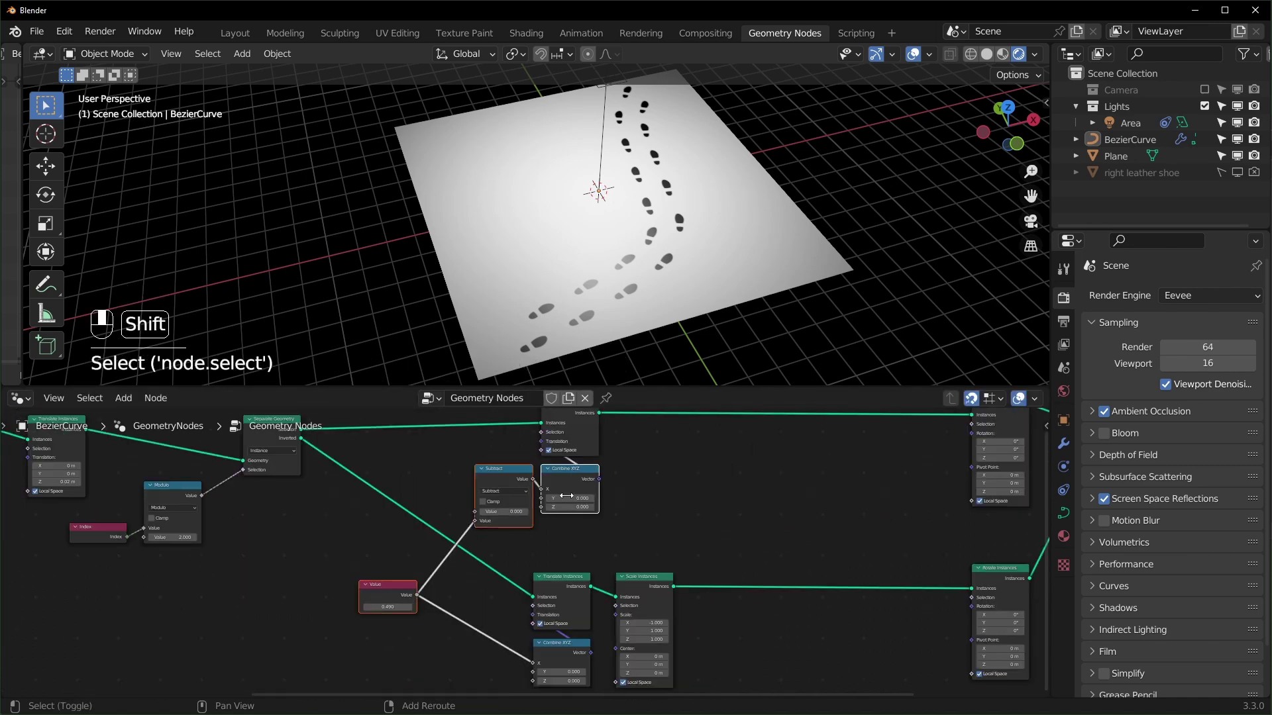
pyautogui.moveTo(752, 604); pyautogui.dragTo(457, 646, button='middle')
pyautogui.hotkey('shift', 'd')
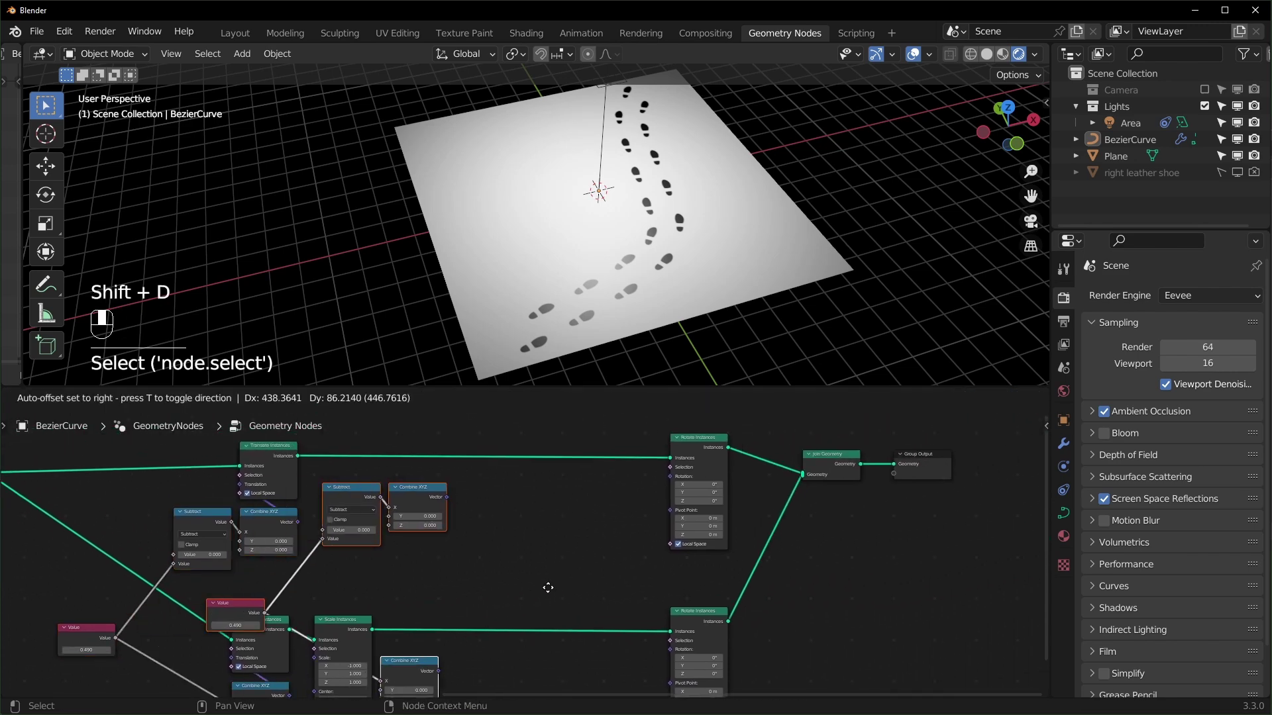
pyautogui.click(702, 615)
pyautogui.scroll(3, 692, 624)
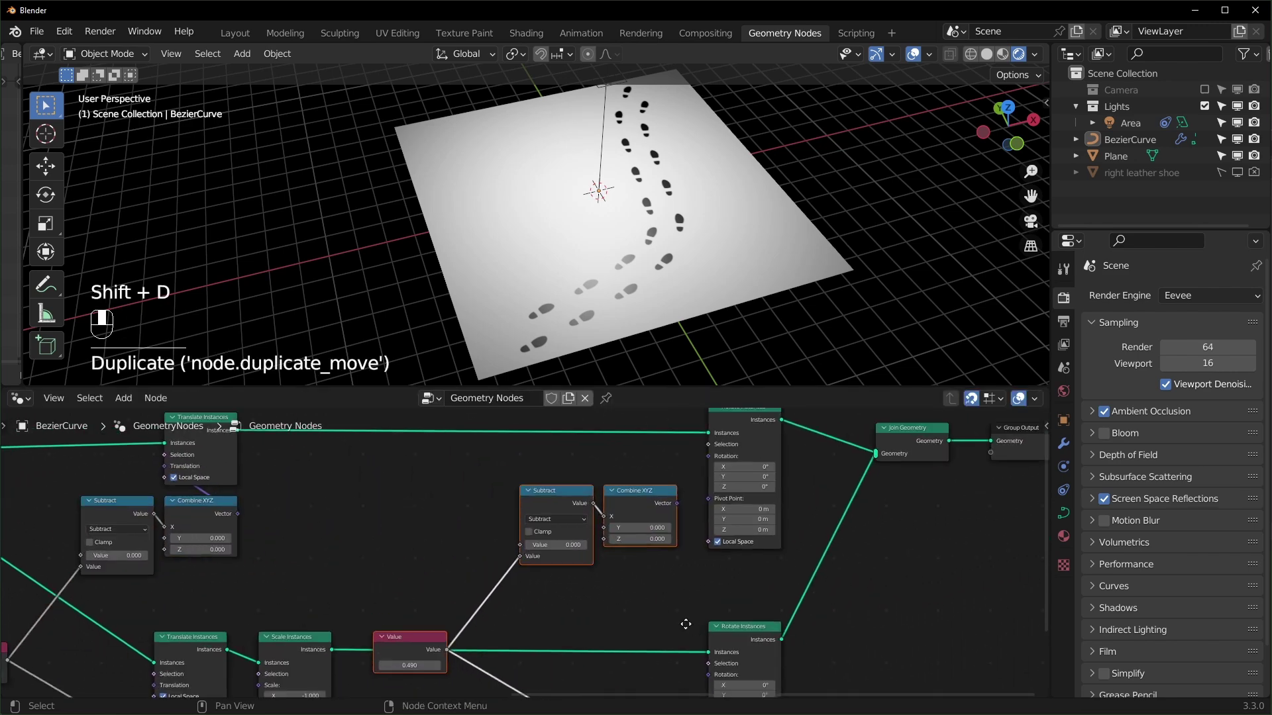
# Step: Connect the duplicated Combine XYZ Vector outputs to the Rotation inputs of the two Rotate Instances nodes
pyautogui.moveTo(580, 554); pyautogui.dragTo(625, 485)
pyautogui.moveTo(593, 591); pyautogui.dragTo(574, 414, button='middle')
pyautogui.moveTo(549, 573); pyautogui.dragTo(554, 506)
pyautogui.moveTo(672, 548)
pyautogui.mouseDown()
pyautogui.moveTo(635, 549)
pyautogui.moveTo(669, 548)
pyautogui.mouseUp()
pyautogui.rightClick(669, 549)
pyautogui.moveTo(549, 573); pyautogui.dragTo(611, 501)
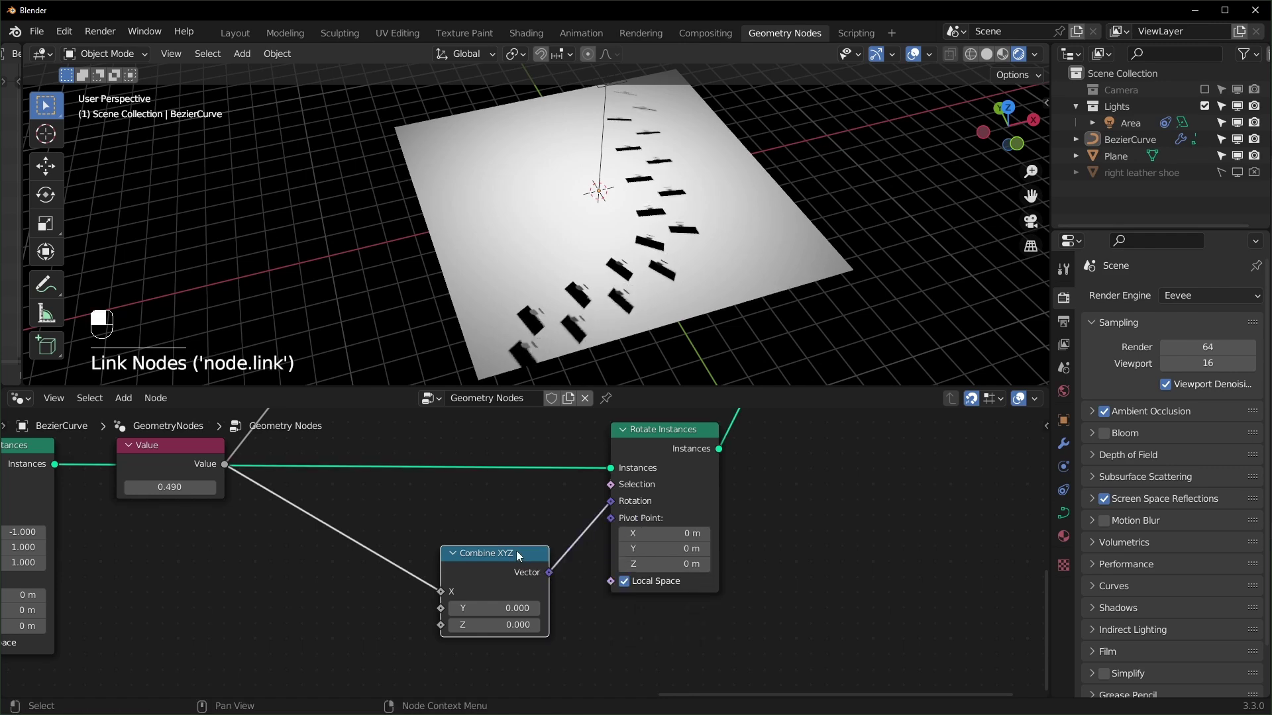
# Step: Move the rotation links from X to Z on both duplicated Combine XYZ nodes and set the rotation Value to 0.280
pyautogui.moveTo(388, 592); pyautogui.dragTo(463, 578, button='middle')
pyautogui.moveTo(516, 578); pyautogui.dragTo(526, 610)
pyautogui.moveTo(538, 443); pyautogui.dragTo(508, 689, button='middle')
pyautogui.moveTo(502, 500); pyautogui.dragTo(499, 534)
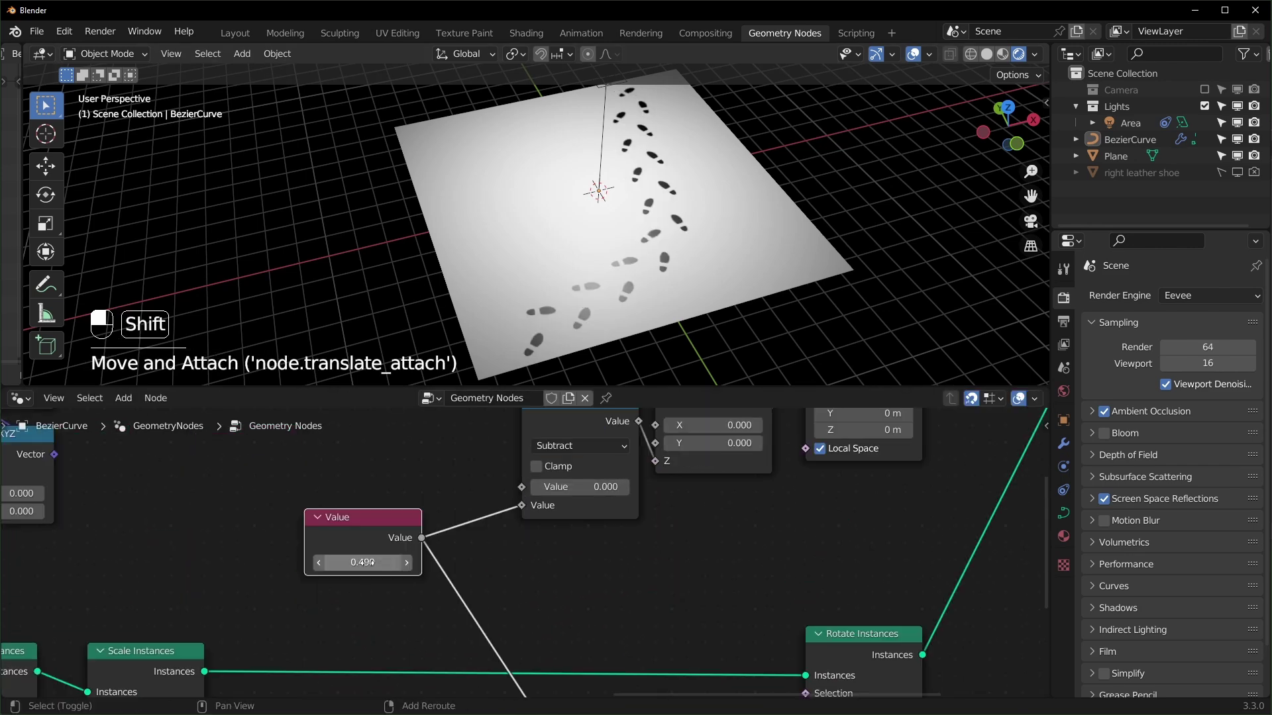
pyautogui.moveTo(362, 562)
pyautogui.keyDown('shift'); pyautogui.mouseDown()
pyautogui.moveTo(334, 562)
pyautogui.moveTo(385, 563)
pyautogui.mouseUp(); pyautogui.keyUp('shift')
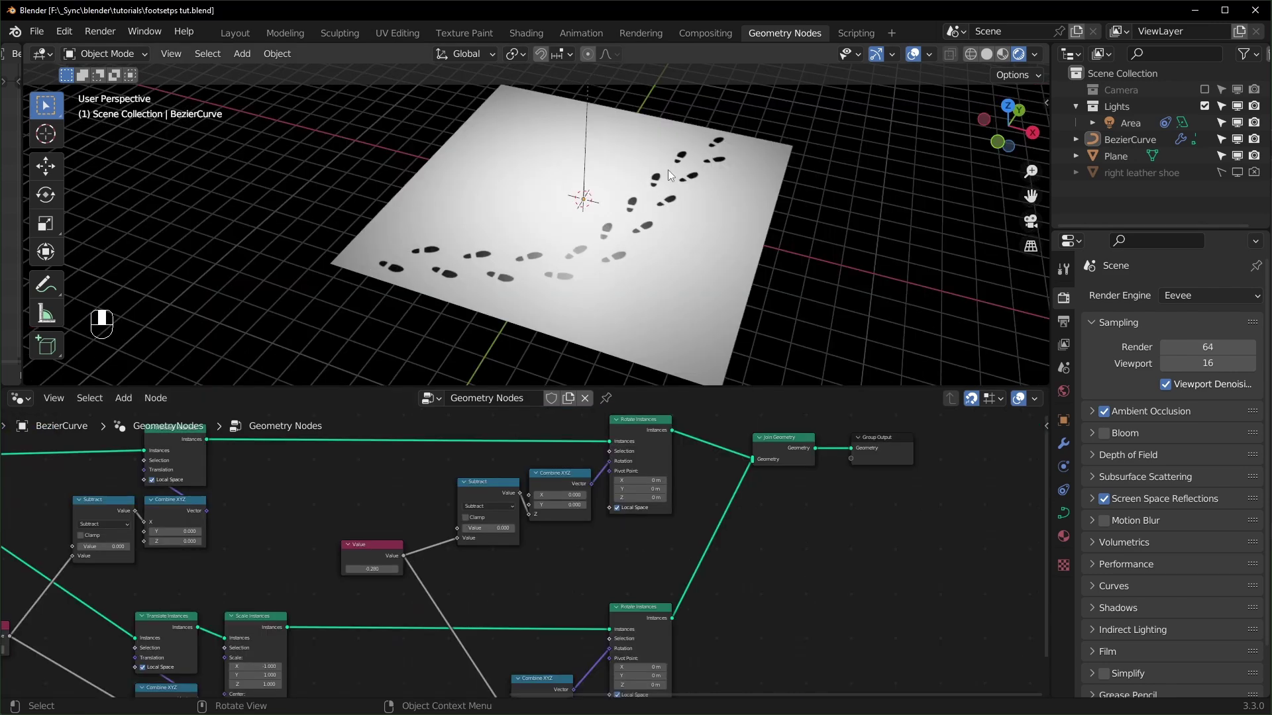
# Step: Move the nodes up through Translate Instances back to open a gap before the Separate Geometry node
pyautogui.moveTo(199, 516); pyautogui.dragTo(619, 570, button='middle')
pyautogui.moveTo(233, 572); pyautogui.dragTo(674, 545, button='middle')
pyautogui.scroll(2, 398, 558)
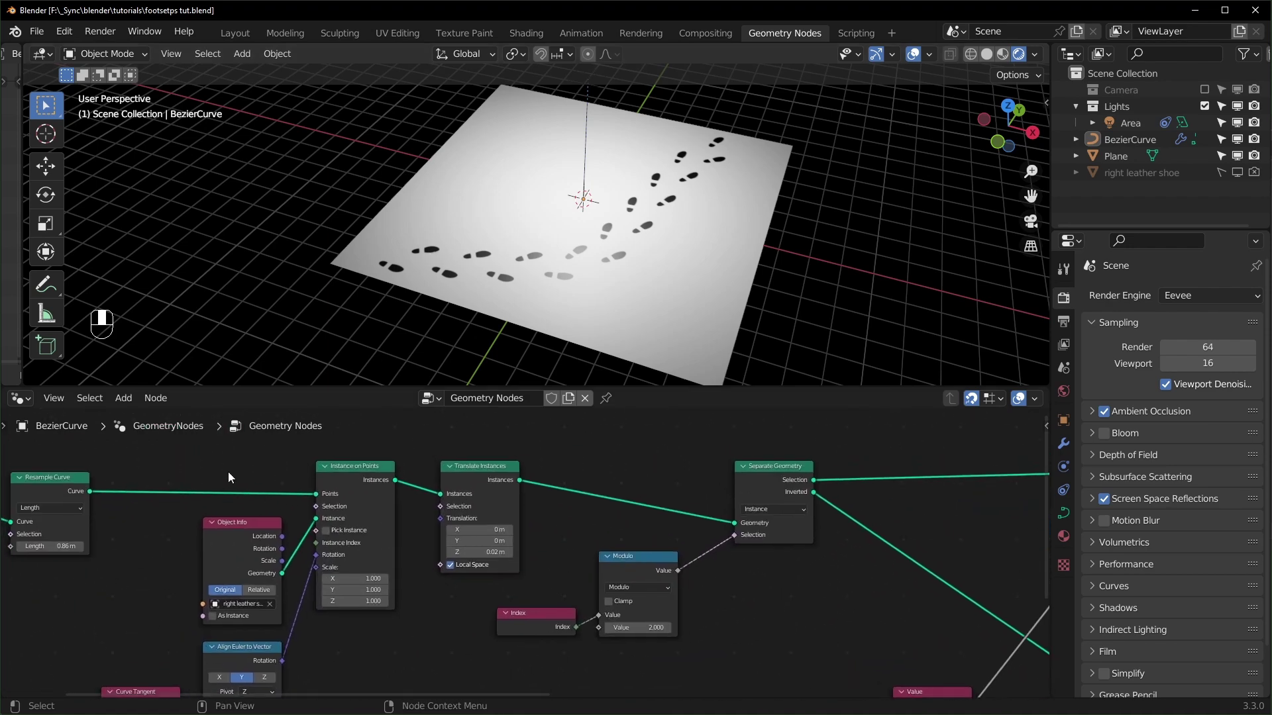
pyautogui.scroll(-5, 358, 504)
pyautogui.moveTo(314, 521); pyautogui.dragTo(400, 521, button='middle')
pyautogui.moveTo(101, 466); pyautogui.dragTo(512, 669)
pyautogui.moveTo(504, 485); pyautogui.dragTo(359, 482)
# Step: Insert a Delete Geometry node between Translate Instances and Separate Geometry
pyautogui.hotkey('shift', 'a')
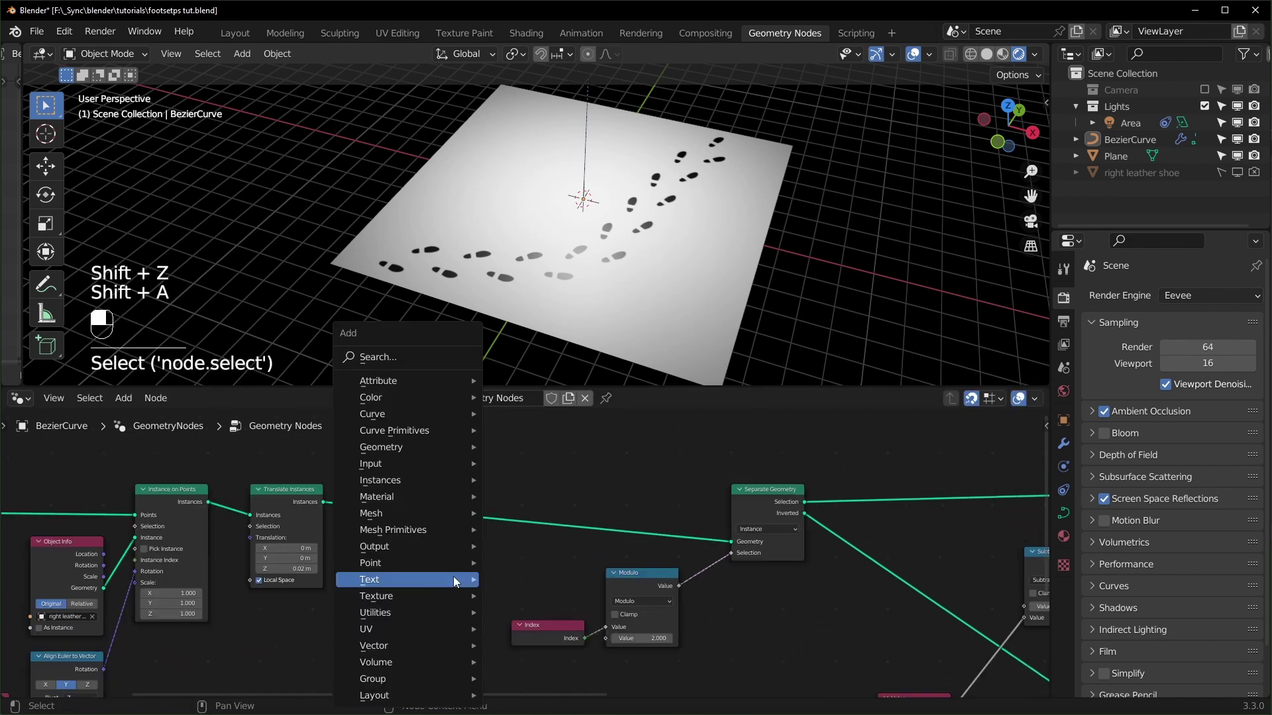
pyautogui.write('sde')
pyautogui.press('Return')
pyautogui.click(513, 517)
pyautogui.scroll(1, 525, 528)
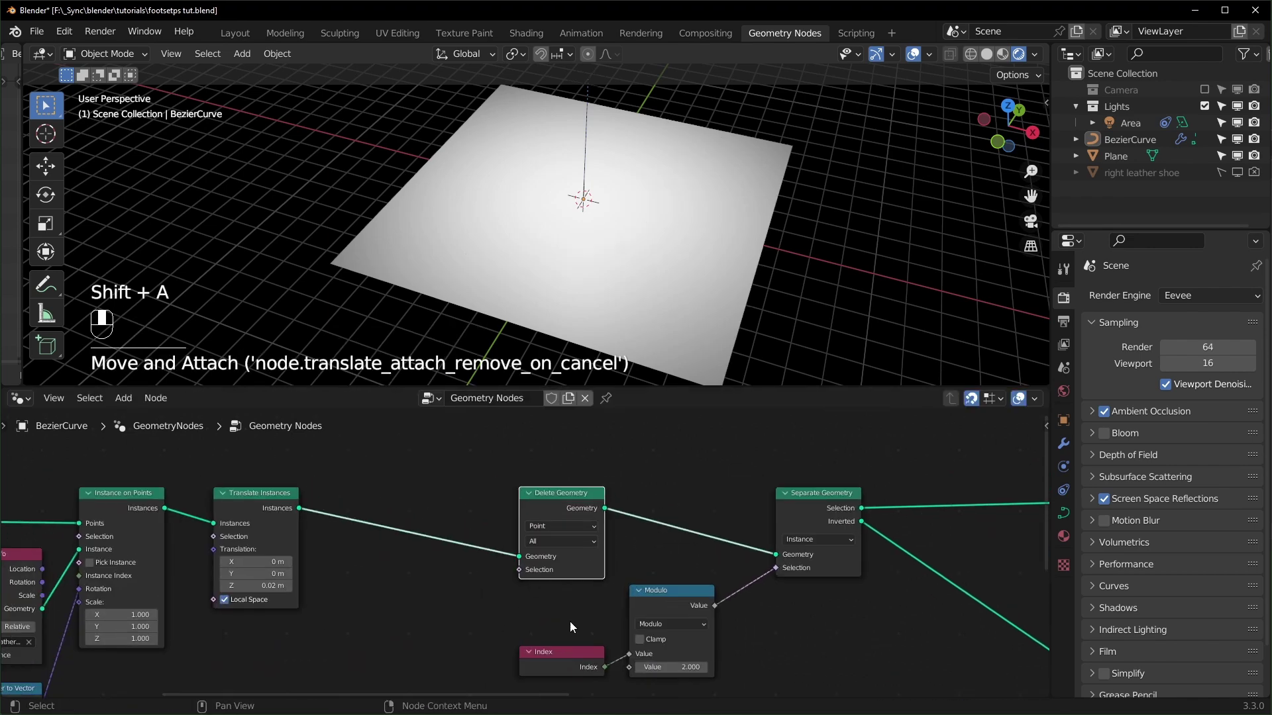
# Step: Duplicate the Index node above the chain and feed it into a new integer Compare node set to Equal
pyautogui.click(573, 658)
pyautogui.hotkey('shift', 'd')
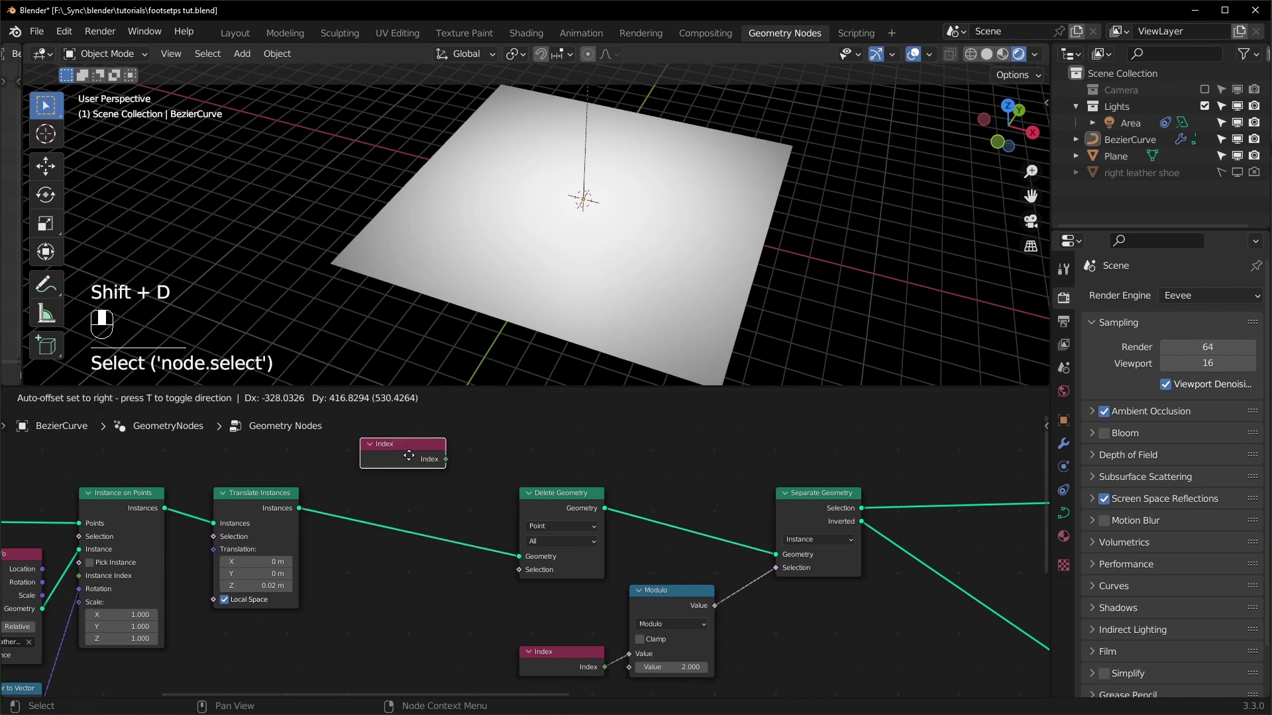
pyautogui.scroll(1, 388, 508)
pyautogui.moveTo(381, 503); pyautogui.dragTo(522, 511)
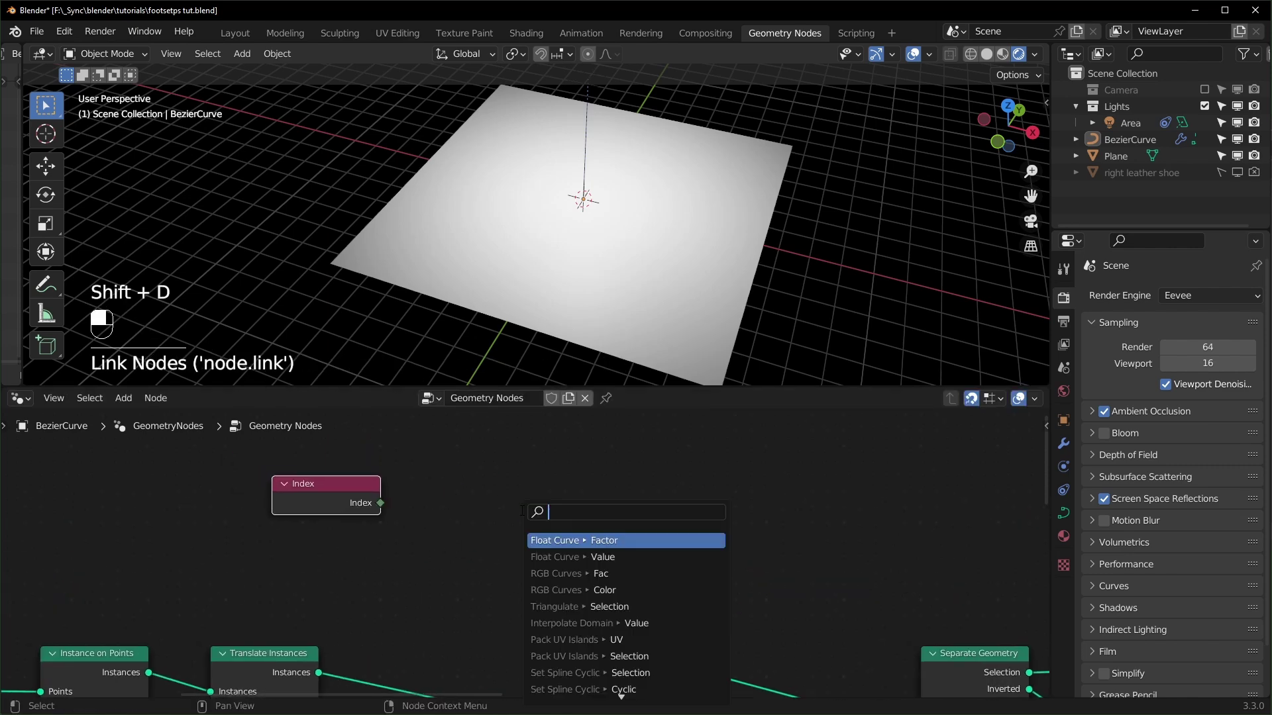
pyautogui.write('comprae')
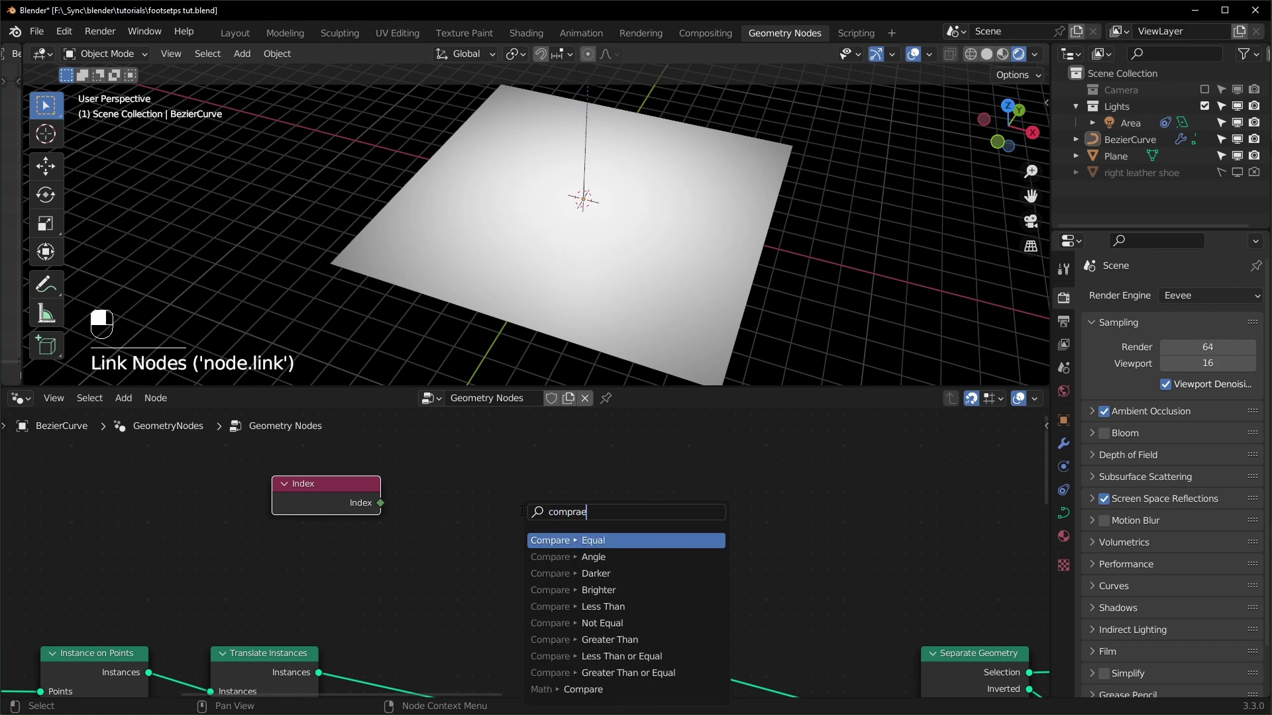
pyautogui.press('Return')
pyautogui.click(614, 440)
# Step: Connect the Compare result to Delete Geometry's Selection and set Delete Geometry's domain to Instance
pyautogui.moveTo(610, 431); pyautogui.dragTo(632, 650)
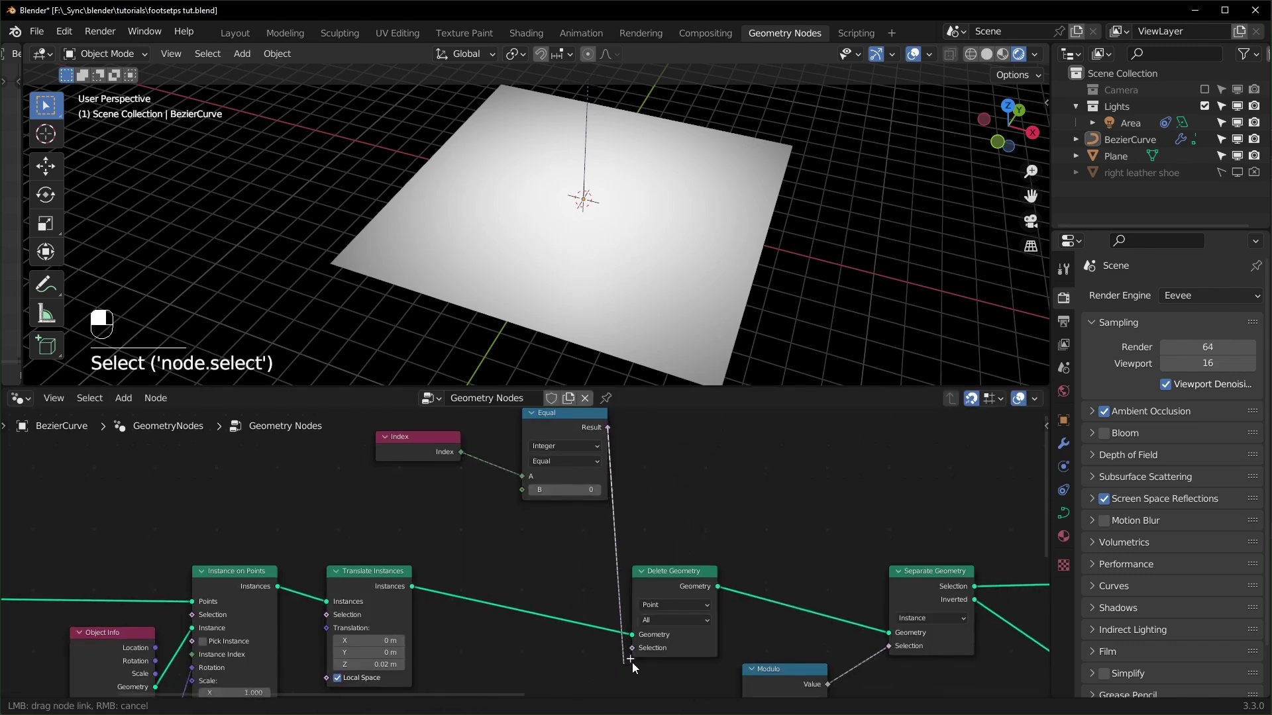
pyautogui.scroll(2, 642, 653)
pyautogui.click(646, 589)
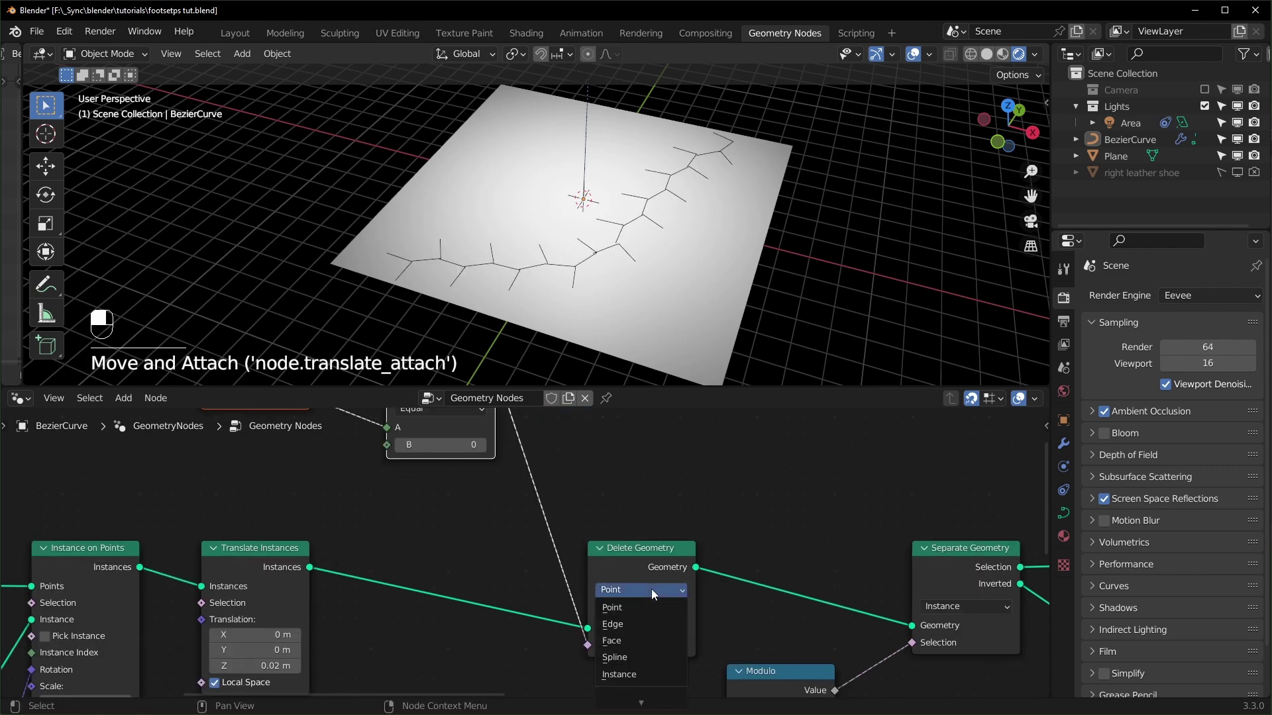
pyautogui.click(637, 671)
# Step: Set the Compare node's operation to Greater Than or Equal and its B value to 19
pyautogui.moveTo(486, 576); pyautogui.dragTo(629, 692, button='middle')
pyautogui.scroll(1, 616, 649)
pyautogui.moveTo(586, 574)
pyautogui.mouseDown()
pyautogui.moveTo(642, 575)
pyautogui.moveTo(586, 575)
pyautogui.mouseUp()
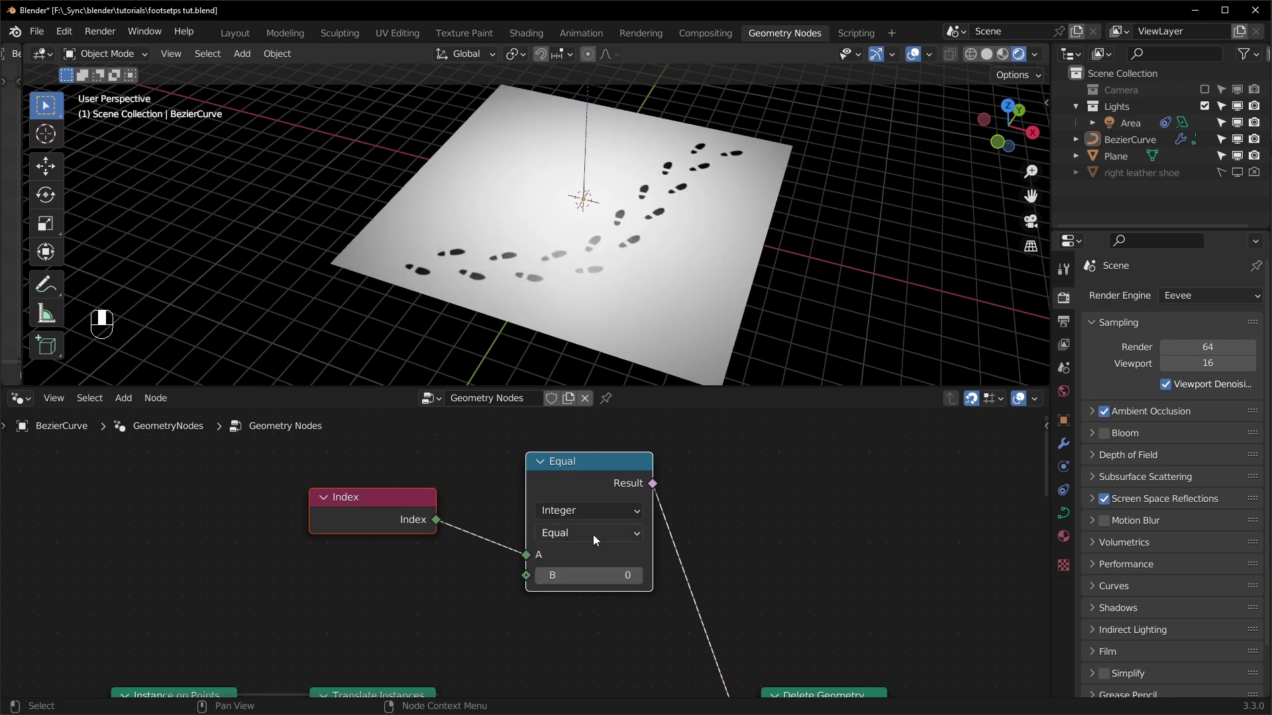
pyautogui.click(594, 509)
pyautogui.click(582, 532)
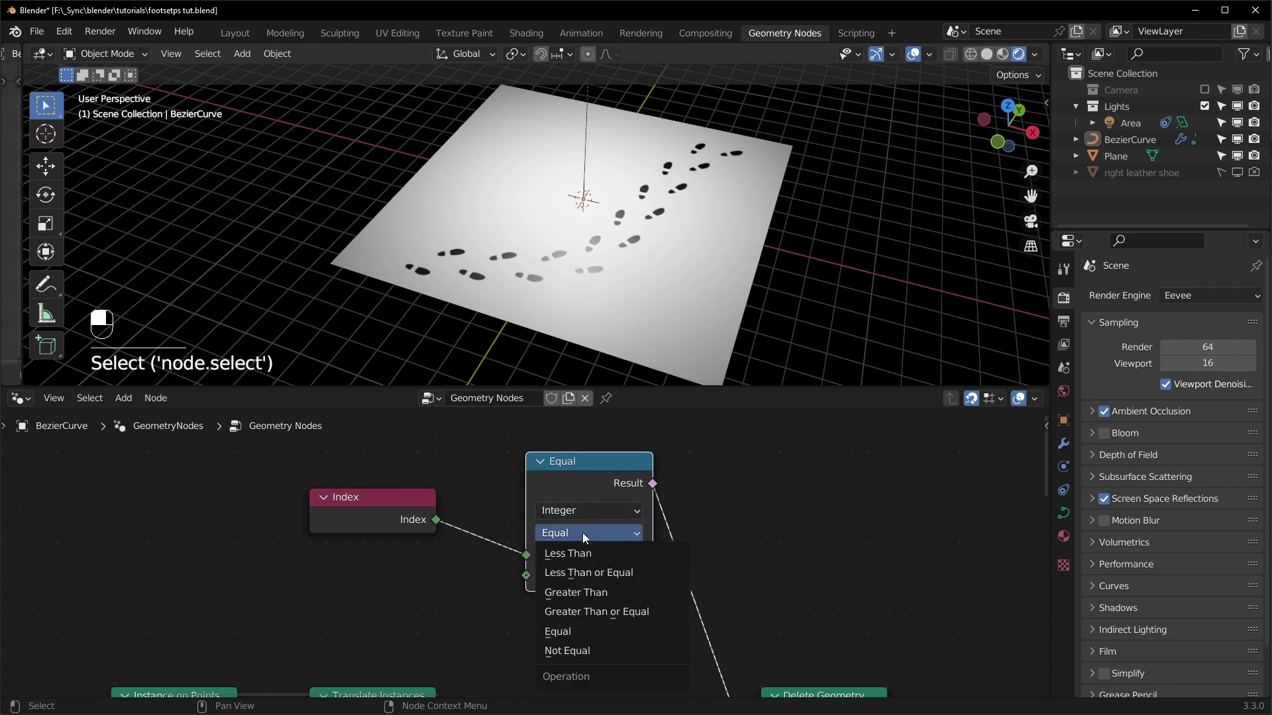
pyautogui.click(586, 611)
pyautogui.moveTo(586, 575)
pyautogui.keyDown('shift'); pyautogui.mouseDown()
pyautogui.moveTo(606, 575)
pyautogui.moveTo(588, 581)
pyautogui.mouseUp(); pyautogui.keyUp('shift')
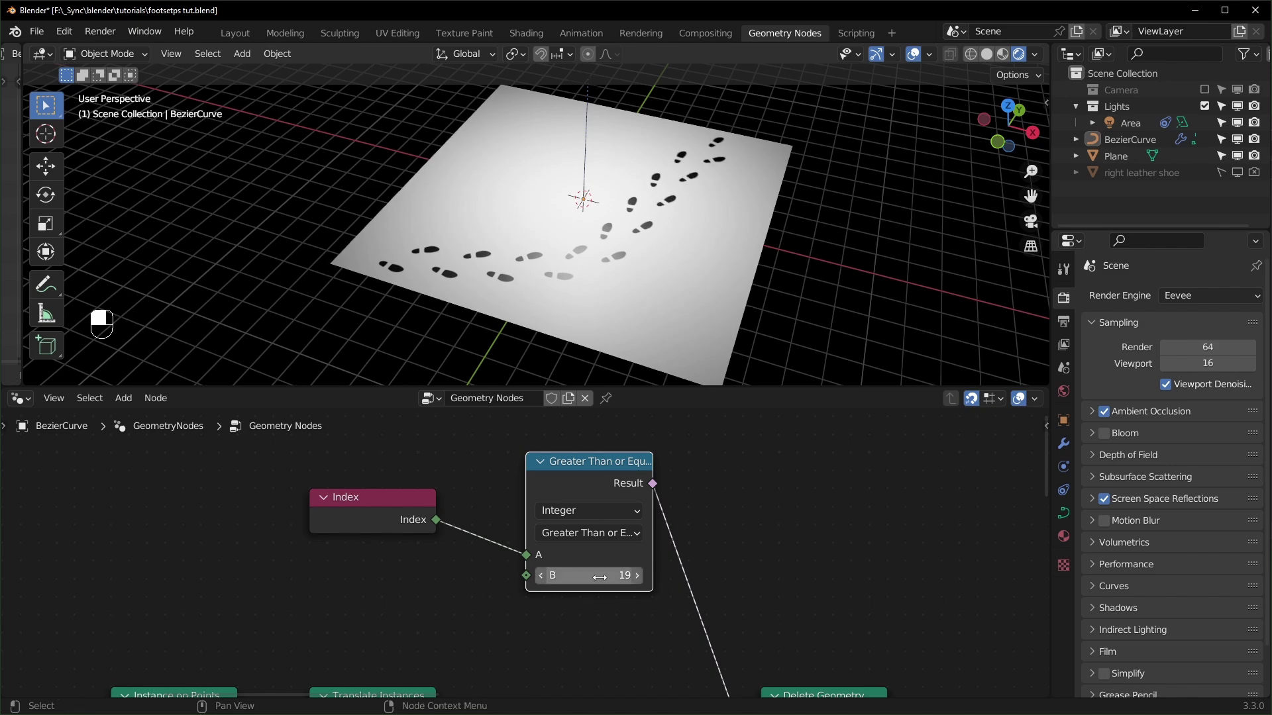
# Step: Set the Resample Curve node's Length to 0.98 m
pyautogui.scroll(-1, 547, 594)
pyautogui.moveTo(262, 641); pyautogui.dragTo(679, 491, button='middle')
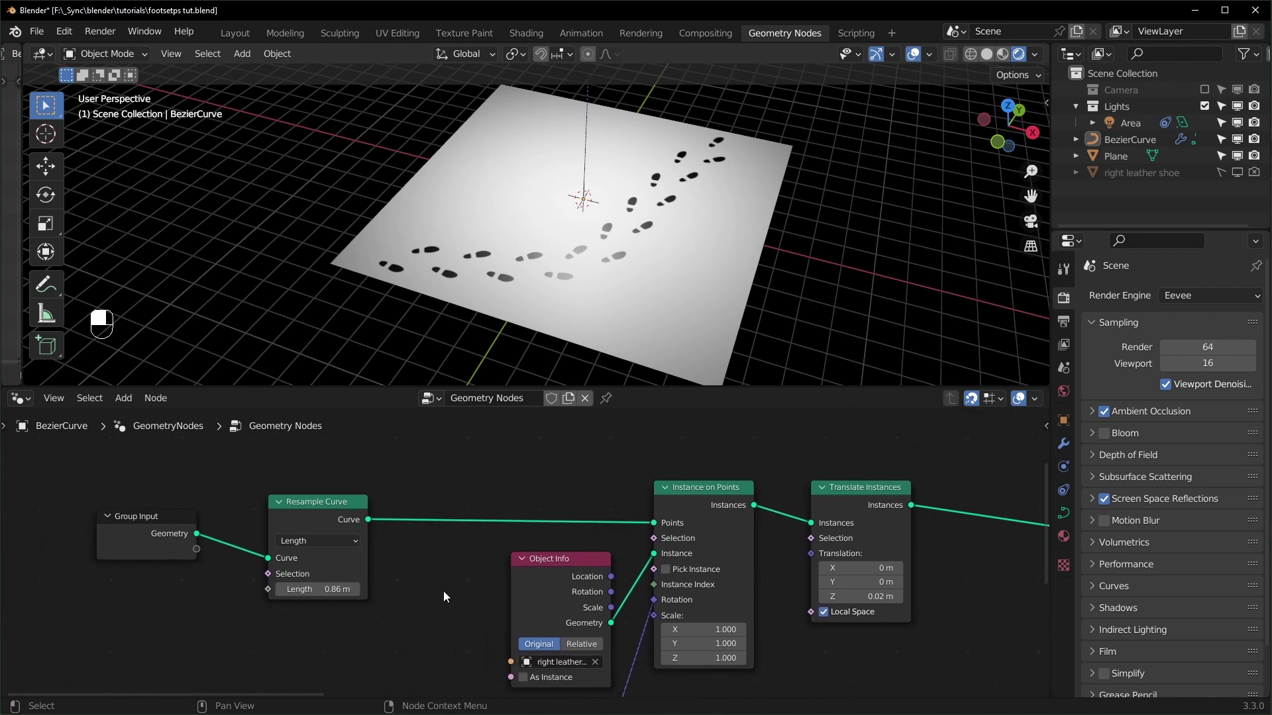
pyautogui.moveTo(303, 617); pyautogui.dragTo(411, 588, button='middle')
pyautogui.scroll(1, 412, 587)
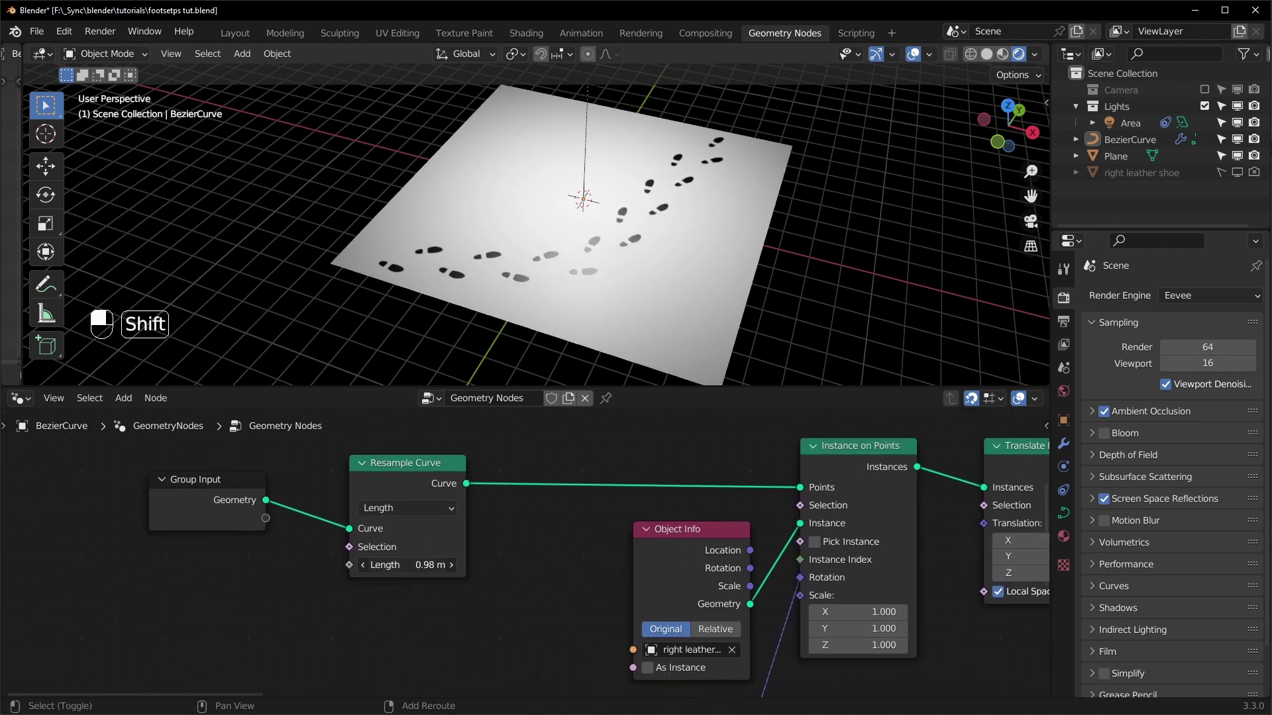
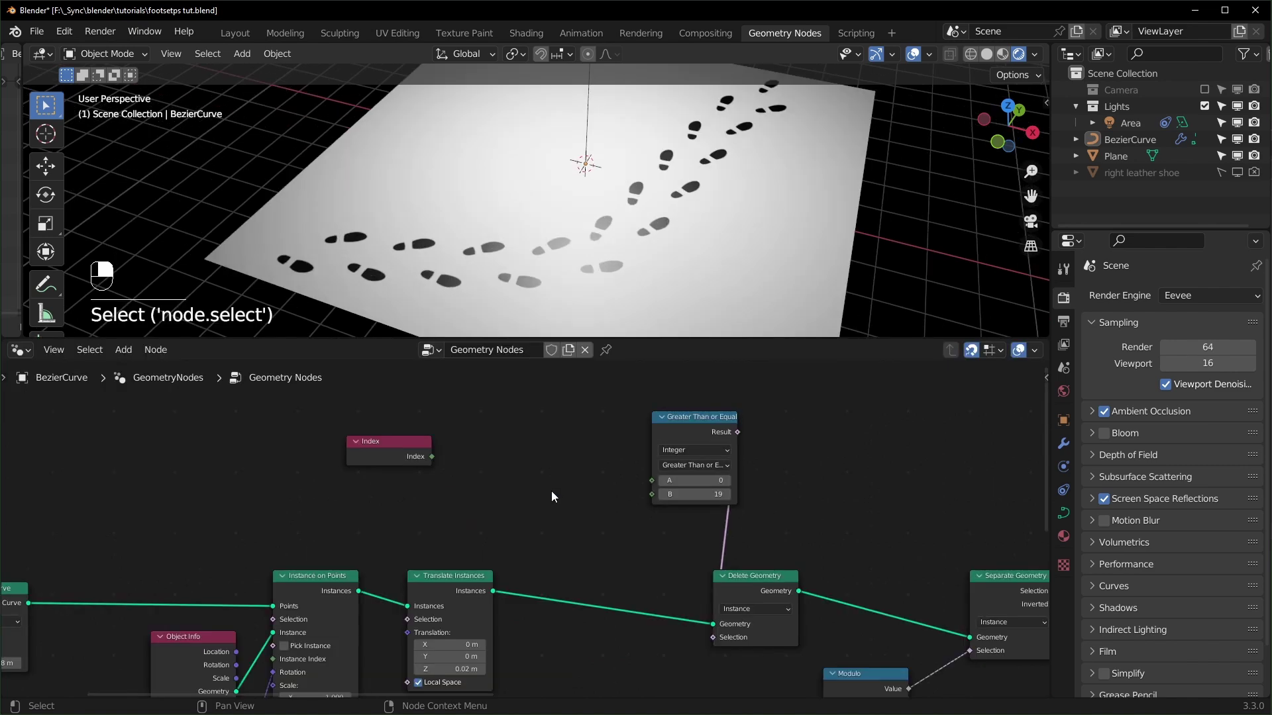
# Step: Add an Attribute Statistic node fed by Translate Instances, move it above the chain, and relink Translate Instances to Delete Geometry
pyautogui.hotkey('shift', 'a')
pyautogui.write('stst')
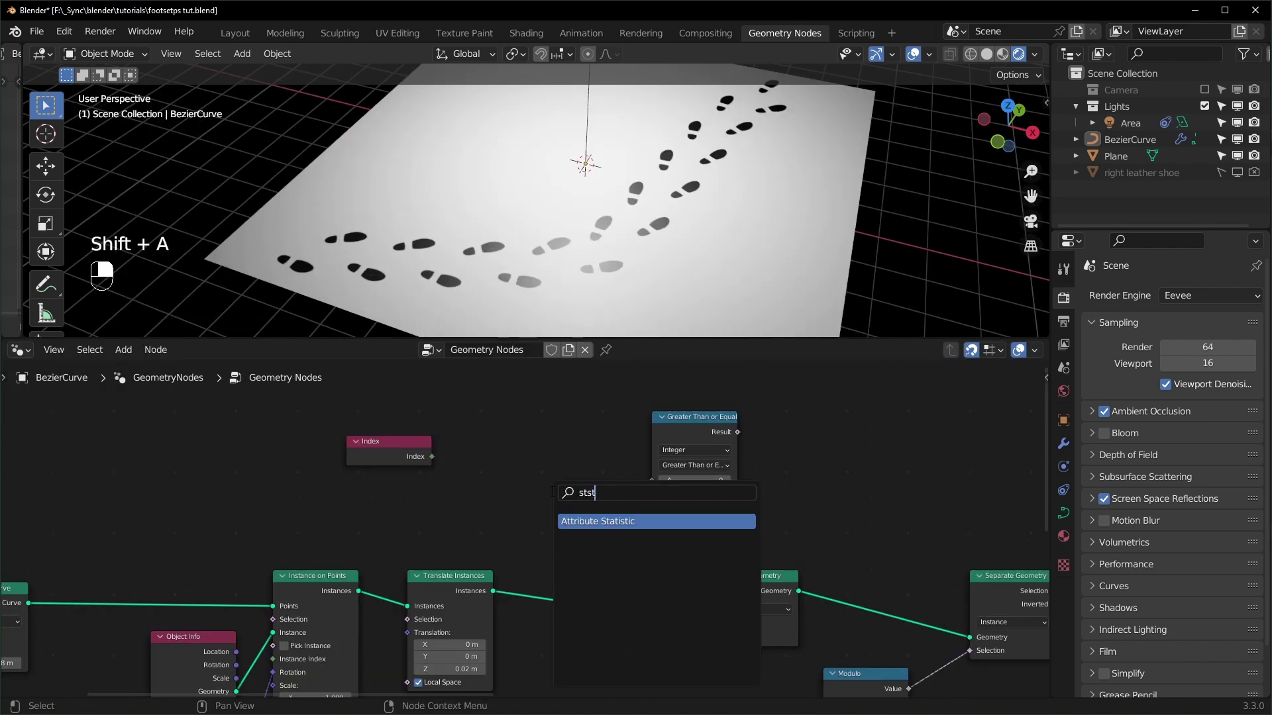
pyautogui.press('Return')
pyautogui.click(519, 585)
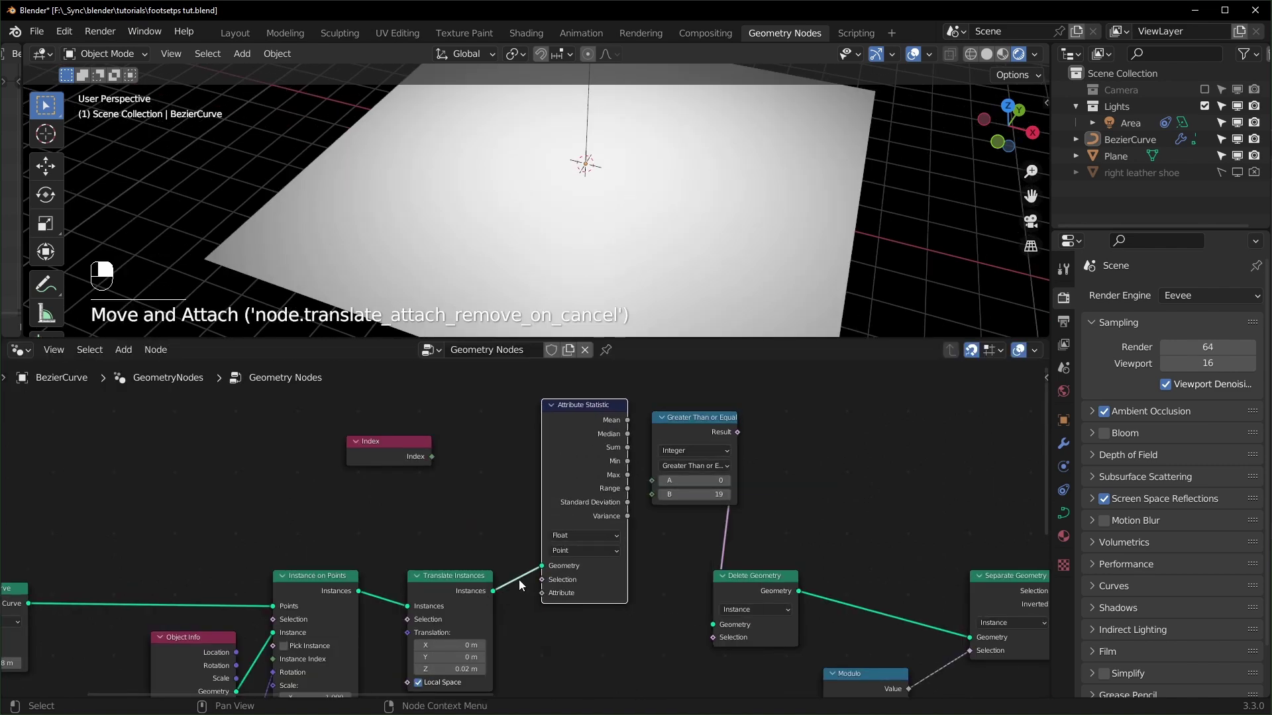
pyautogui.moveTo(565, 466); pyautogui.dragTo(540, 417)
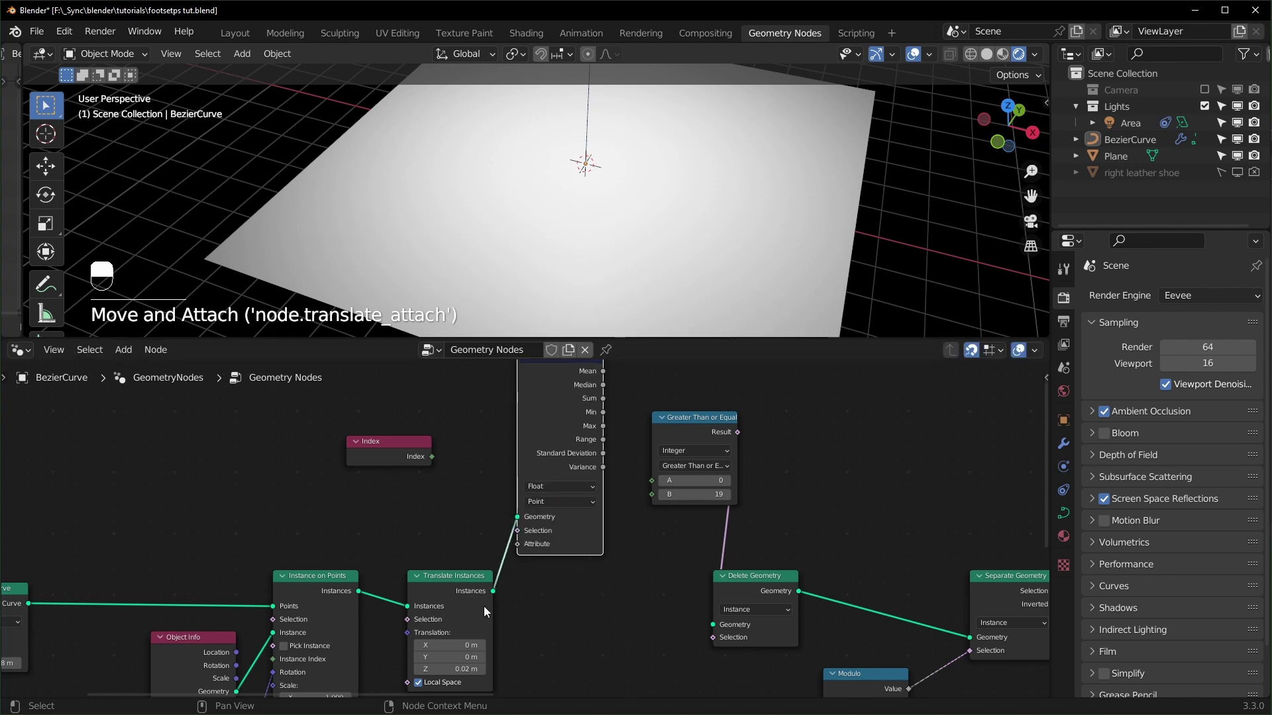
pyautogui.moveTo(492, 591); pyautogui.dragTo(719, 625)
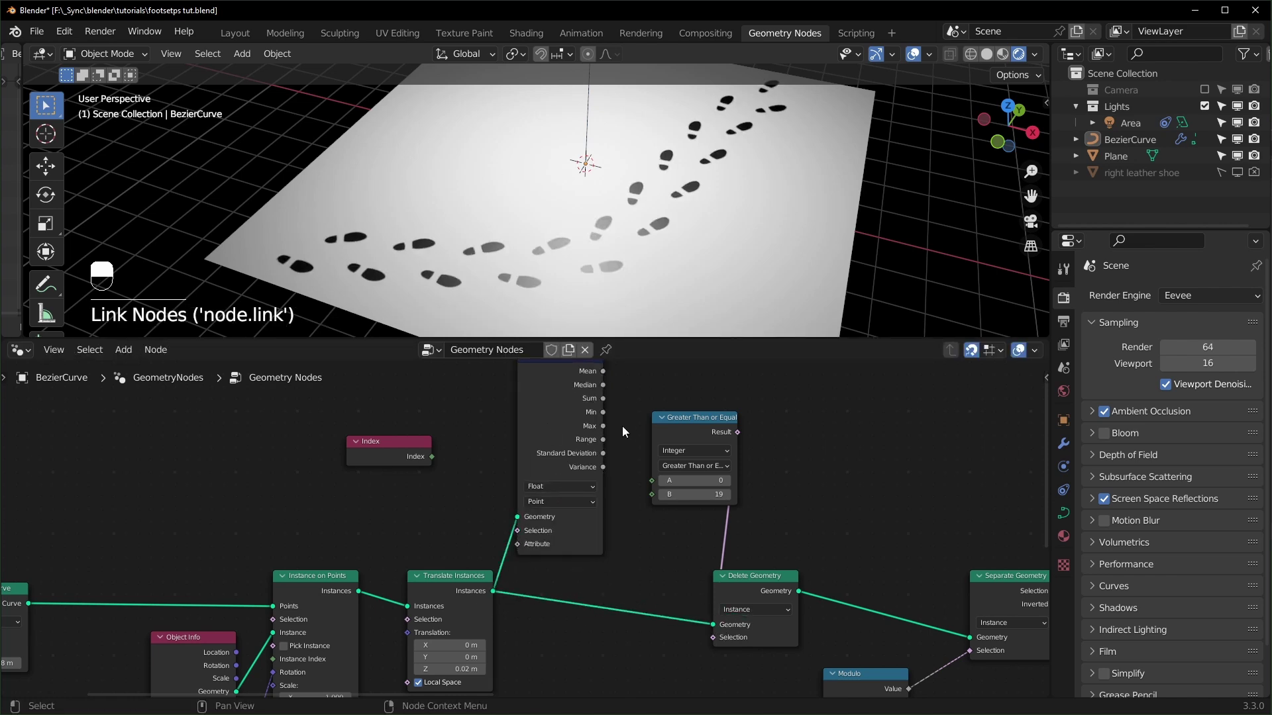
# Step: Connect the duplicated Index to Attribute Statistic's Attribute input and place the Index node close to it
pyautogui.moveTo(598, 535); pyautogui.dragTo(597, 486)
pyautogui.moveTo(598, 486); pyautogui.dragTo(600, 534, button='middle')
pyautogui.scroll(3, 527, 535)
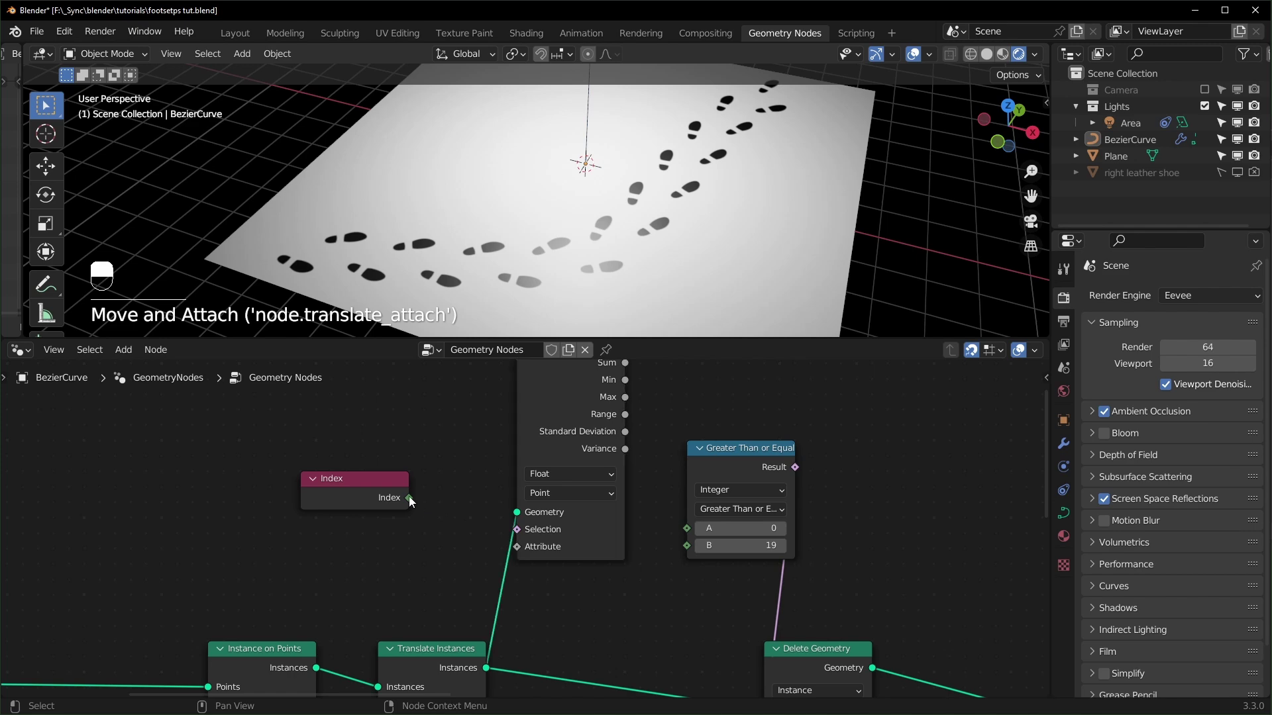
pyautogui.moveTo(408, 496); pyautogui.dragTo(517, 546)
pyautogui.moveTo(368, 479); pyautogui.dragTo(452, 565)
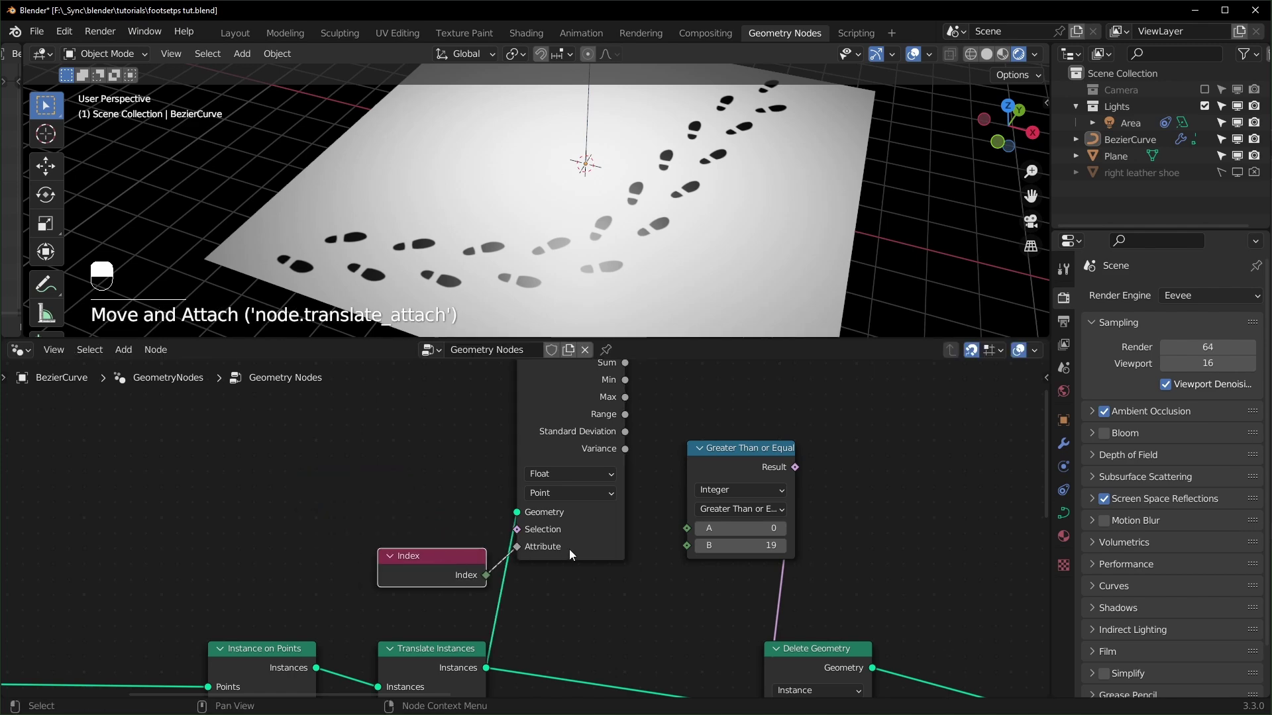
# Step: Place the Index node directly beneath Attribute Statistic and leave a wide gap before the comparison node
pyautogui.scroll(-4, 576, 538)
pyautogui.moveTo(581, 537); pyautogui.dragTo(514, 568, button='middle')
pyautogui.scroll(4, 532, 524)
pyautogui.moveTo(532, 525); pyautogui.dragTo(507, 560, button='middle')
pyautogui.scroll(1, 520, 482)
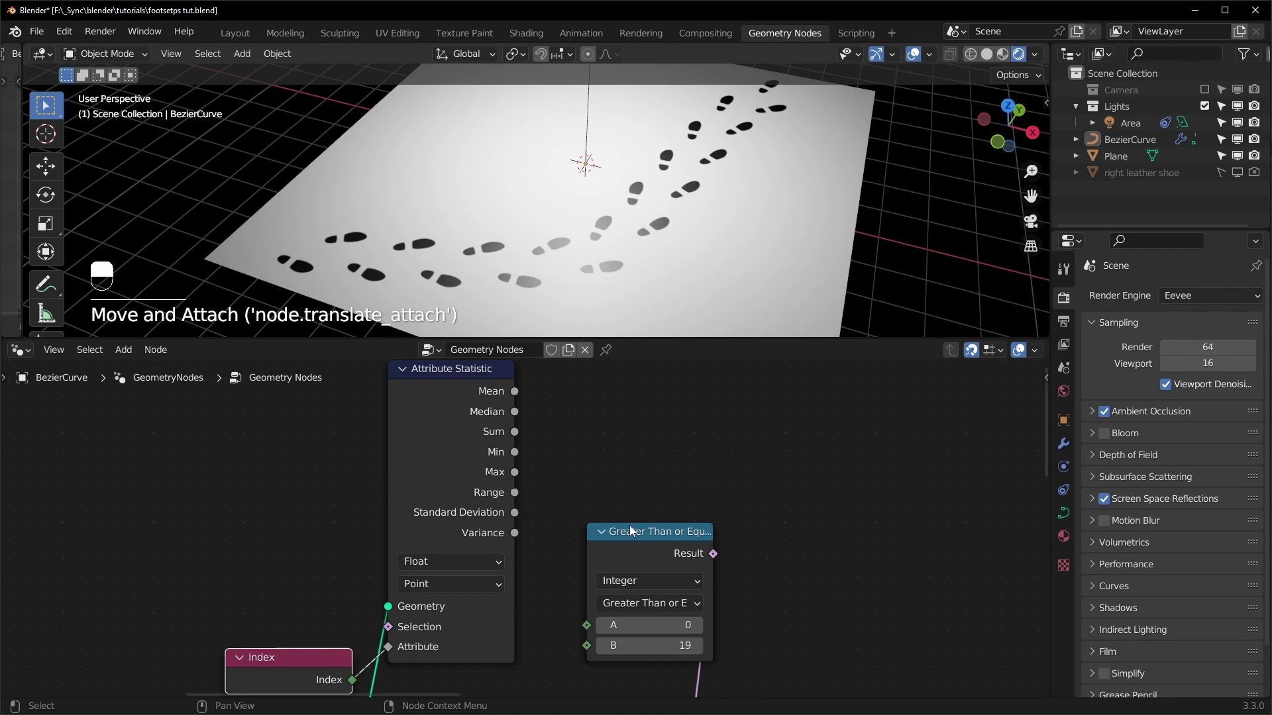
pyautogui.scroll(-2, 494, 460)
pyautogui.moveTo(485, 450); pyautogui.dragTo(546, 468)
pyautogui.moveTo(544, 486); pyautogui.dragTo(550, 498, button='middle')
pyautogui.scroll(1, 538, 486)
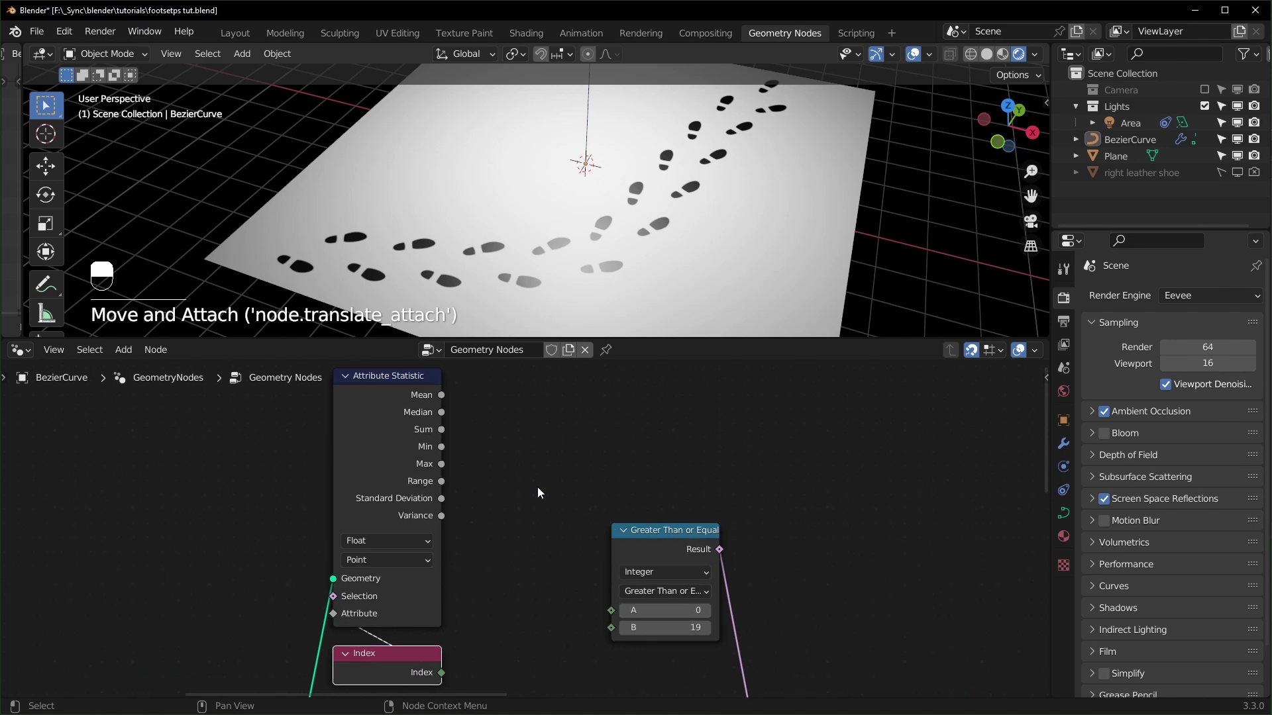
# Step: Add a Math node set to Multiply and connect Attribute Statistic's Max to its first Value input
pyautogui.hotkey('shift', 'a')
pyautogui.write('add')
pyautogui.press('Return')
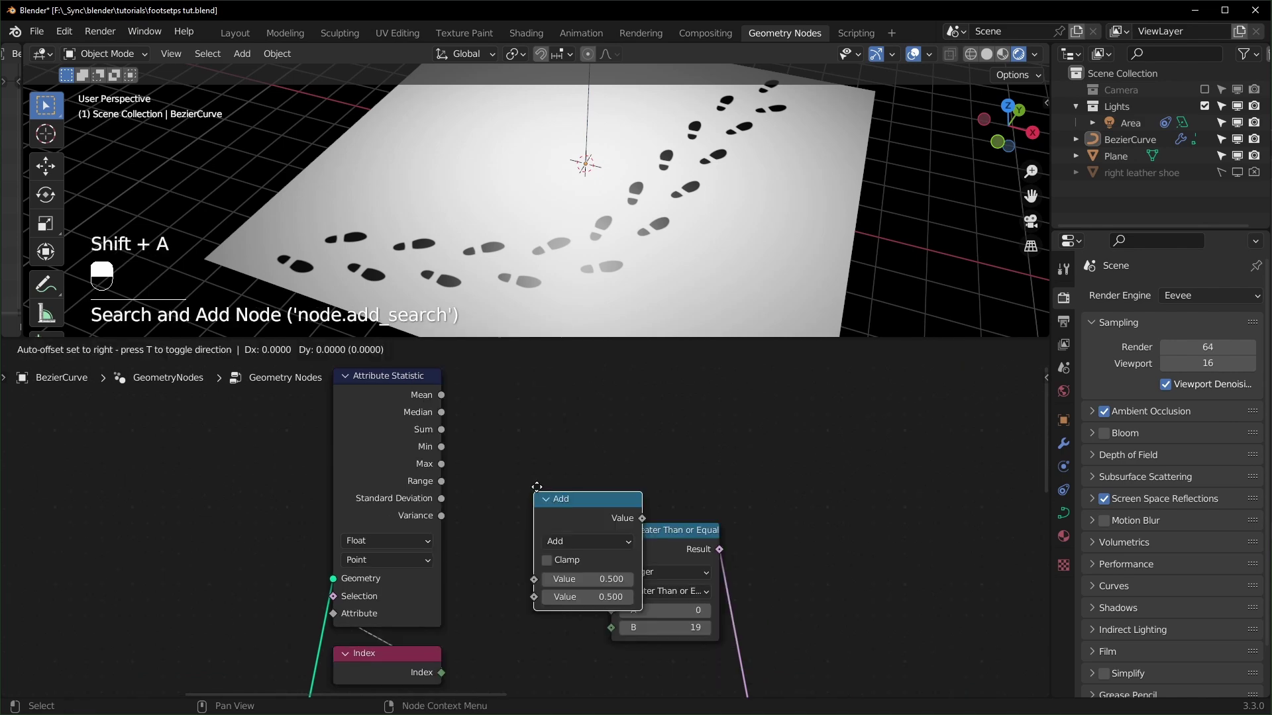
pyautogui.click(462, 466)
pyautogui.click(514, 479)
pyautogui.click(450, 556)
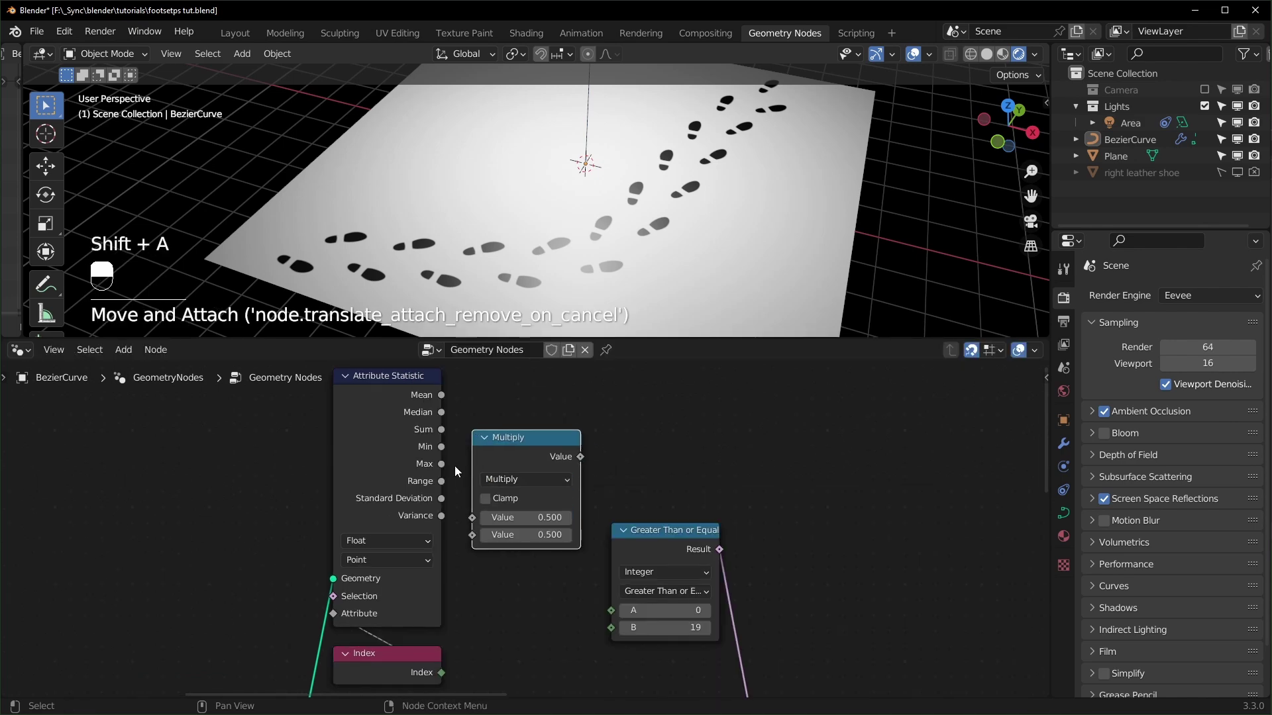
pyautogui.moveTo(442, 465); pyautogui.dragTo(475, 518)
pyautogui.moveTo(476, 518); pyautogui.dragTo(476, 517)
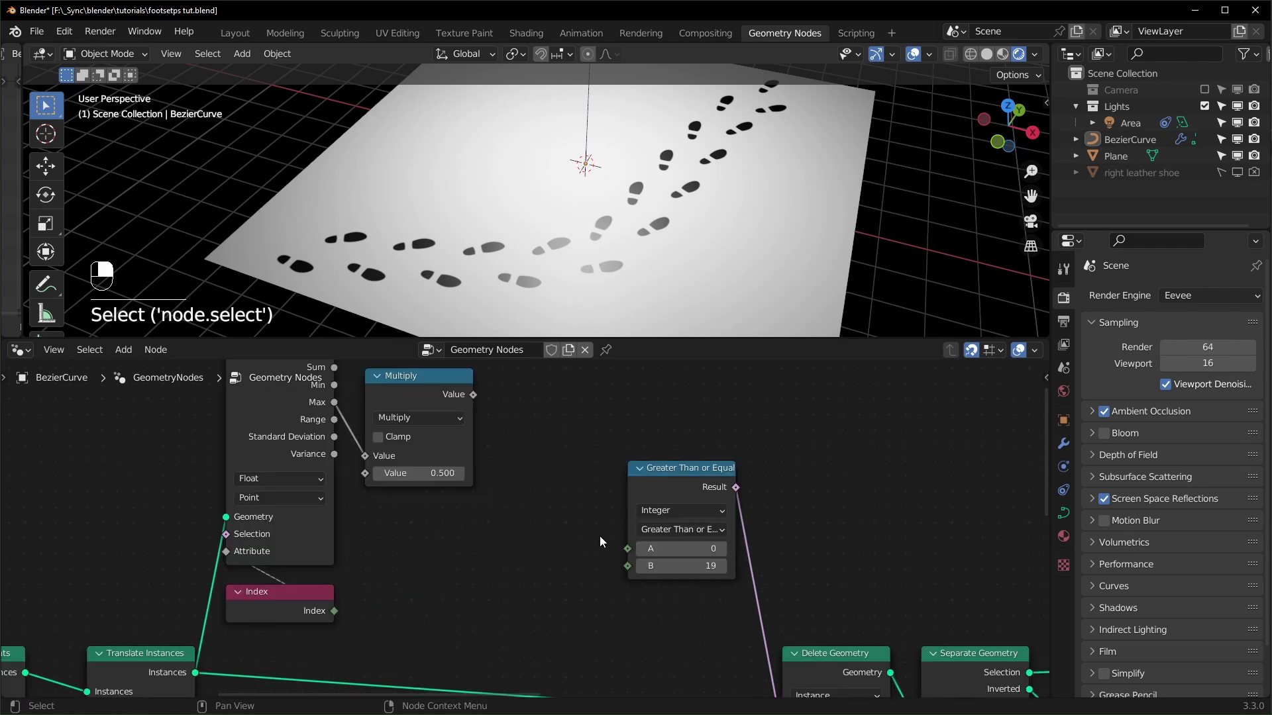
# Step: Set the comparison to Less Than or Equal, with the Multiply output feeding A and Index feeding B
pyautogui.moveTo(598, 535); pyautogui.dragTo(620, 538, button='middle')
pyautogui.click(704, 533)
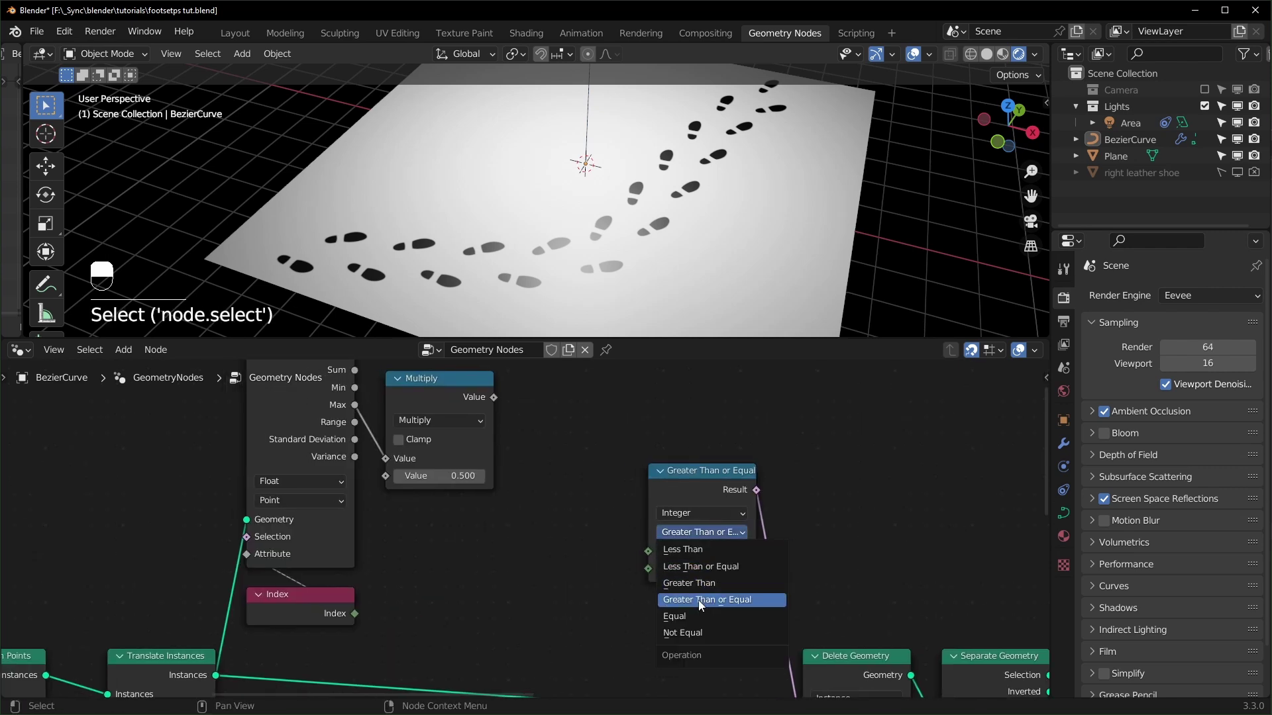
pyautogui.click(701, 565)
pyautogui.moveTo(416, 592); pyautogui.dragTo(433, 607, button='middle')
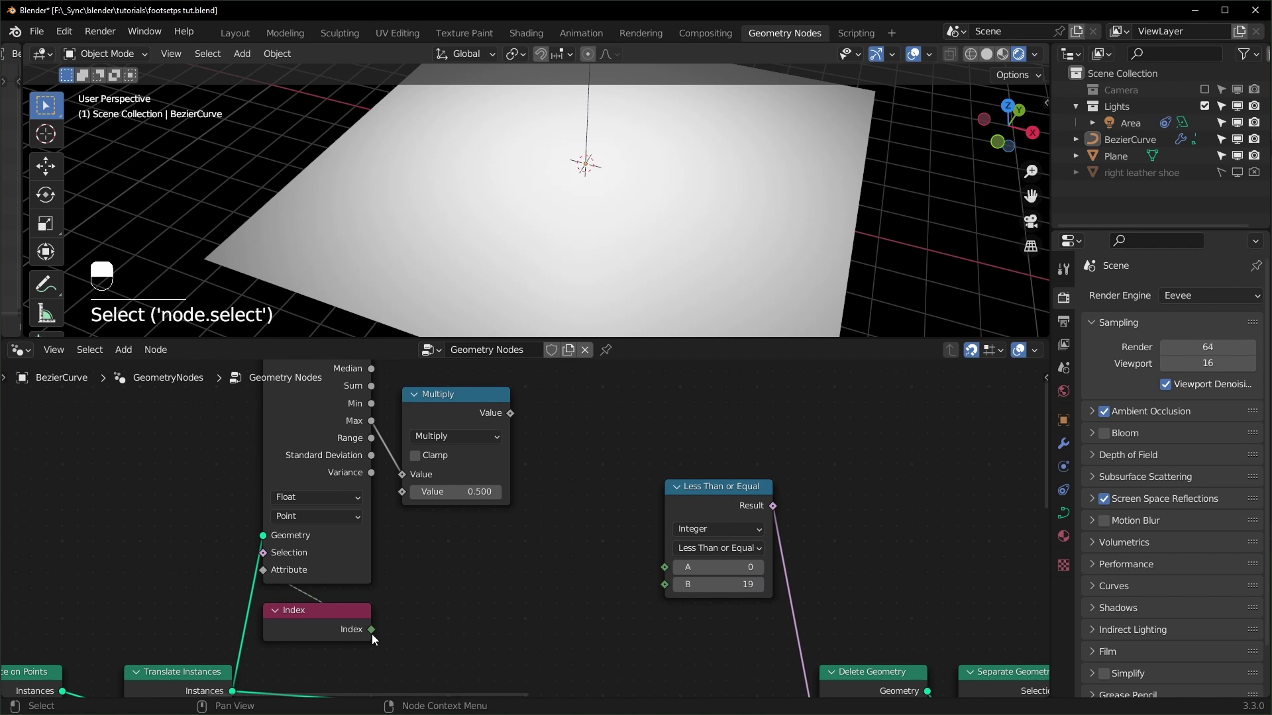
pyautogui.moveTo(372, 630); pyautogui.dragTo(664, 585)
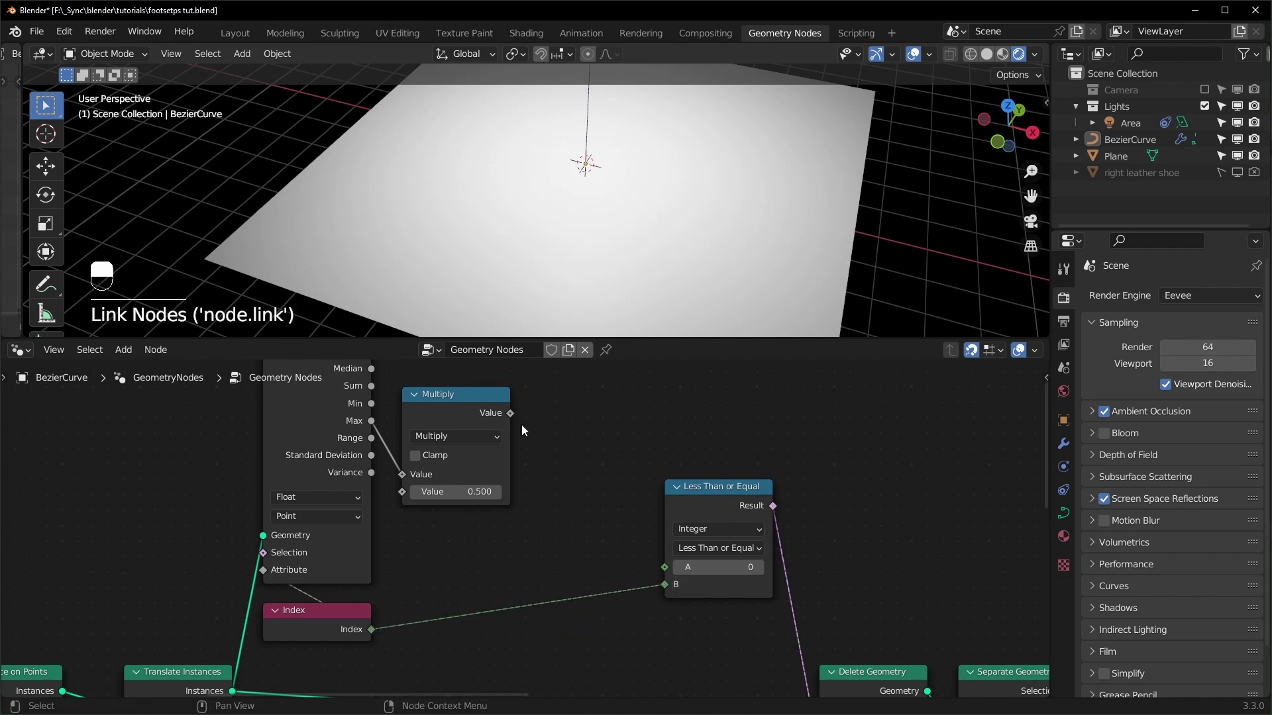
pyautogui.moveTo(510, 412); pyautogui.dragTo(673, 565)
# Step: Set the Attribute Statistic node's domain to Instance
pyautogui.moveTo(334, 555); pyautogui.dragTo(479, 591, button='middle')
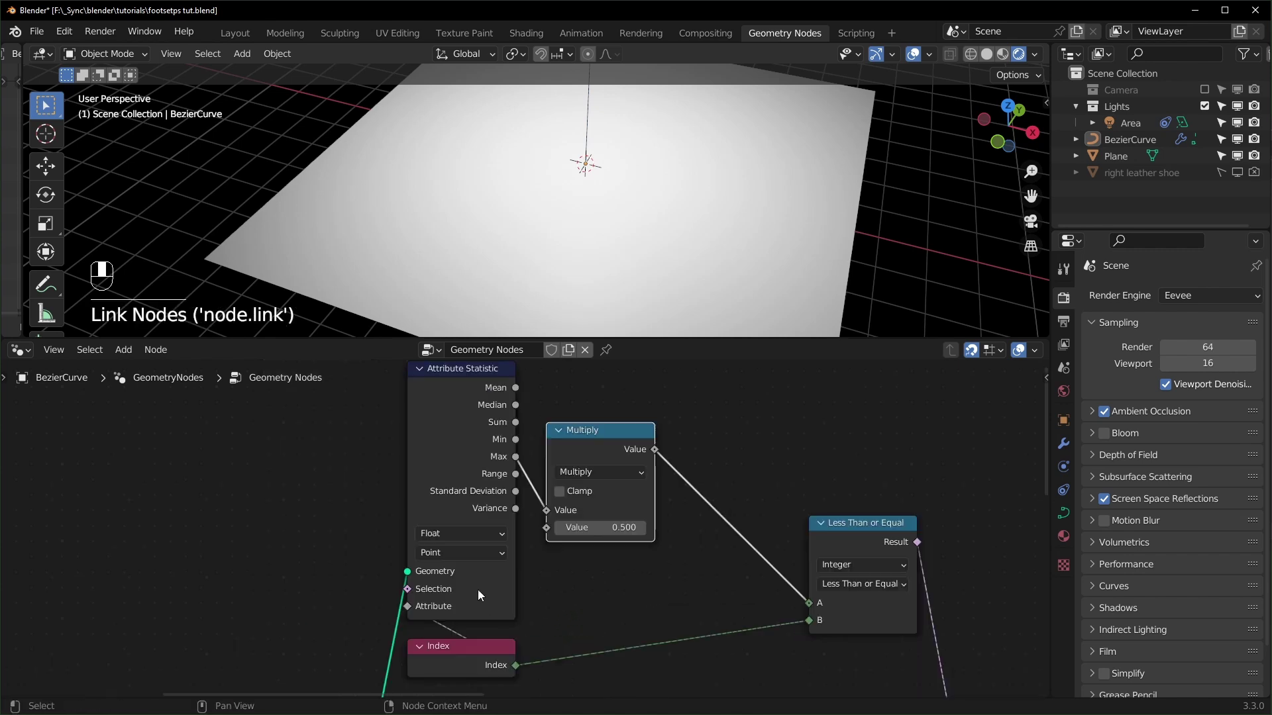
pyautogui.click(472, 554)
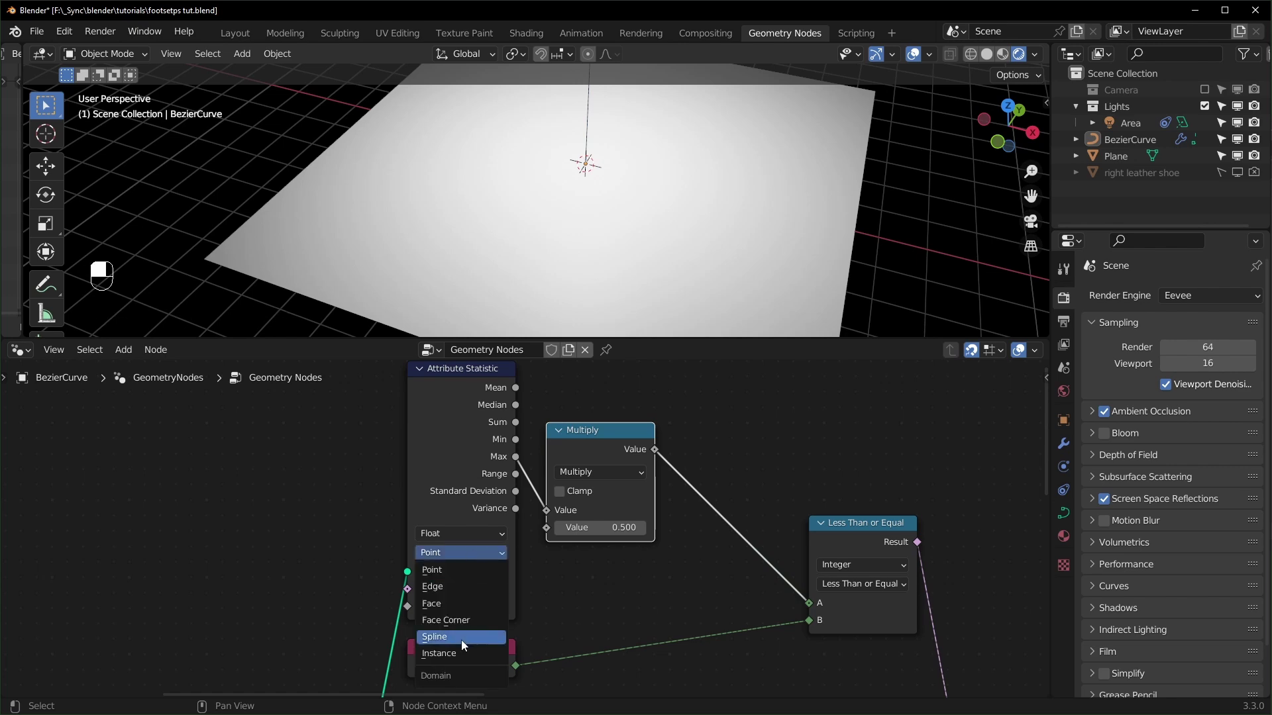
pyautogui.click(461, 657)
pyautogui.scroll(-4, 784, 649)
pyautogui.moveTo(792, 657); pyautogui.dragTo(711, 538, button='middle')
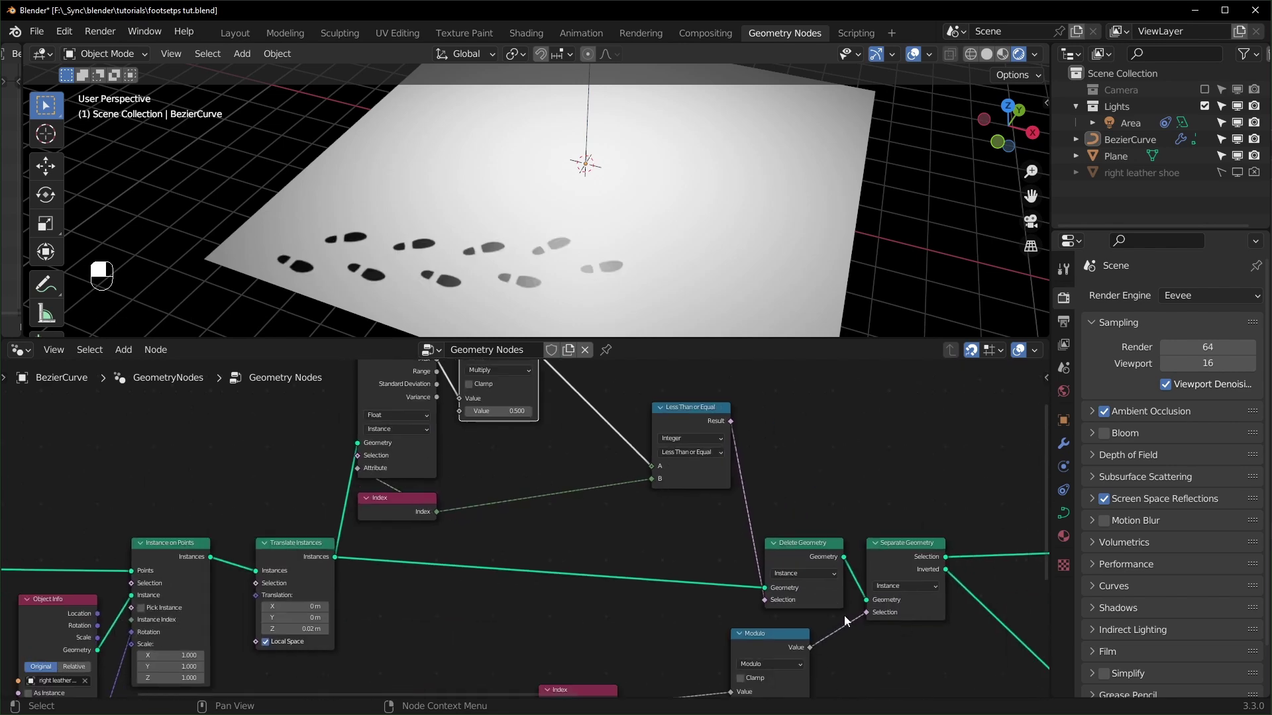
# Step: Set the Multiply node's second Value to 0
pyautogui.moveTo(750, 598); pyautogui.dragTo(770, 695, button='middle')
pyautogui.scroll(4, 576, 560)
pyautogui.scroll(1, 573, 554)
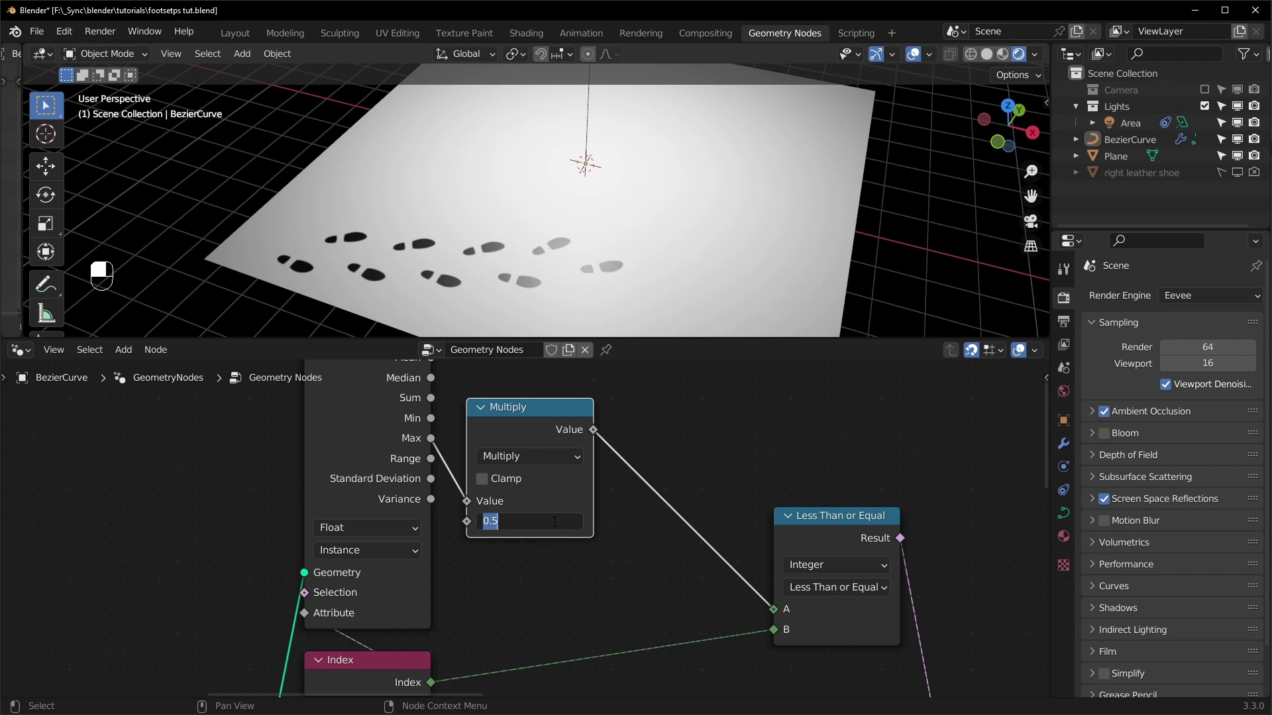
pyautogui.press('Return')
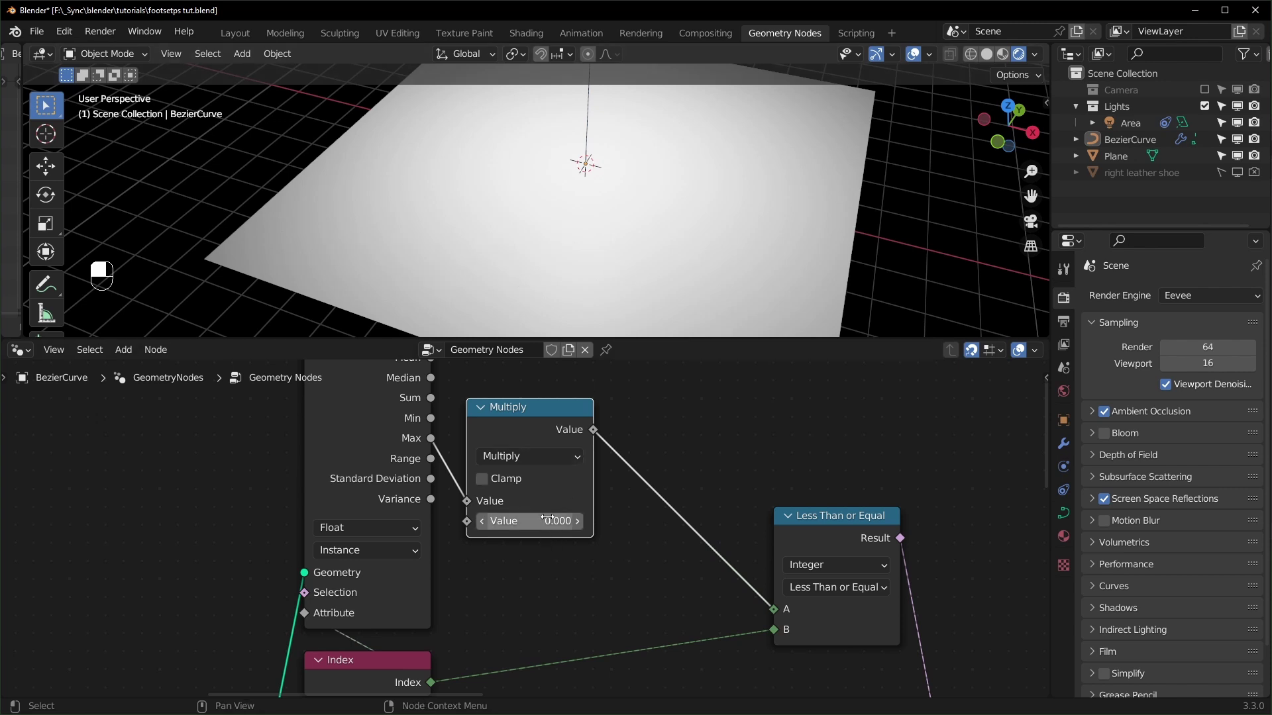
# Step: Test the print factor by raising the Multiply node's second Value to 1 and on to 1.1
pyautogui.moveTo(546, 521)
pyautogui.keyDown('shift'); pyautogui.mouseDown()
pyautogui.moveTo(586, 521)
pyautogui.moveTo(569, 522)
pyautogui.mouseUp(); pyautogui.keyUp('shift')
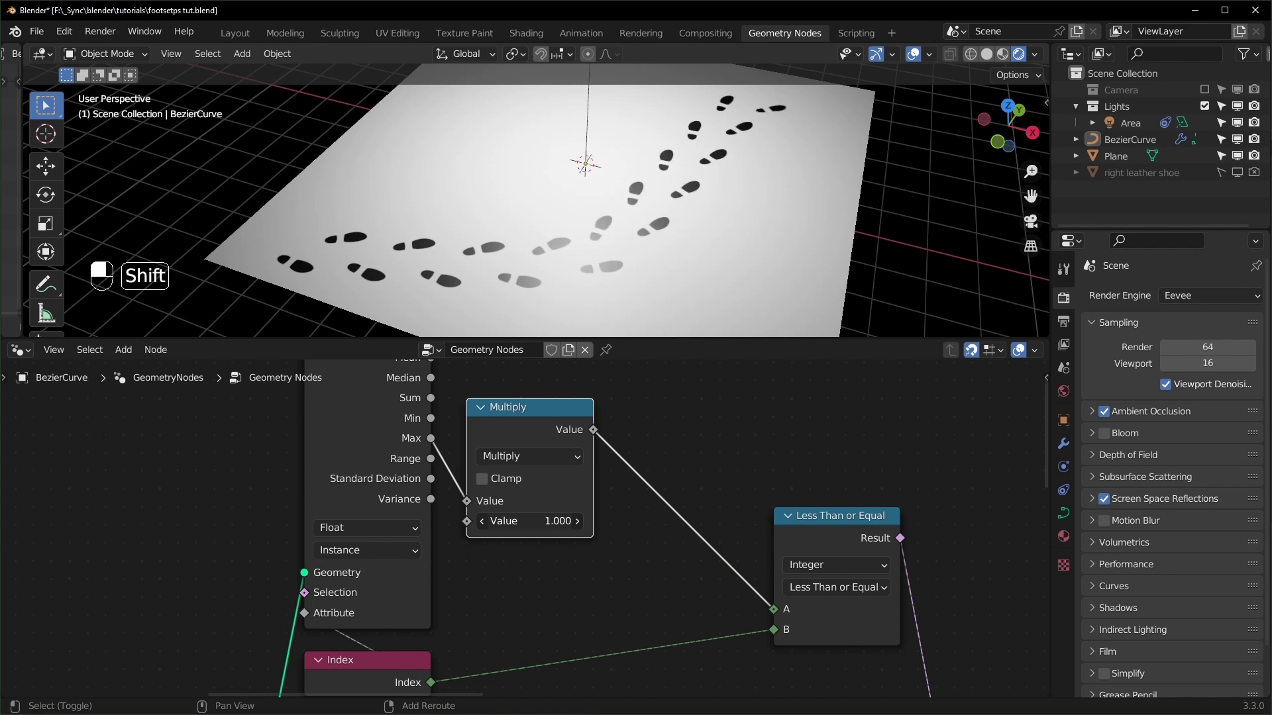
pyautogui.click(530, 521)
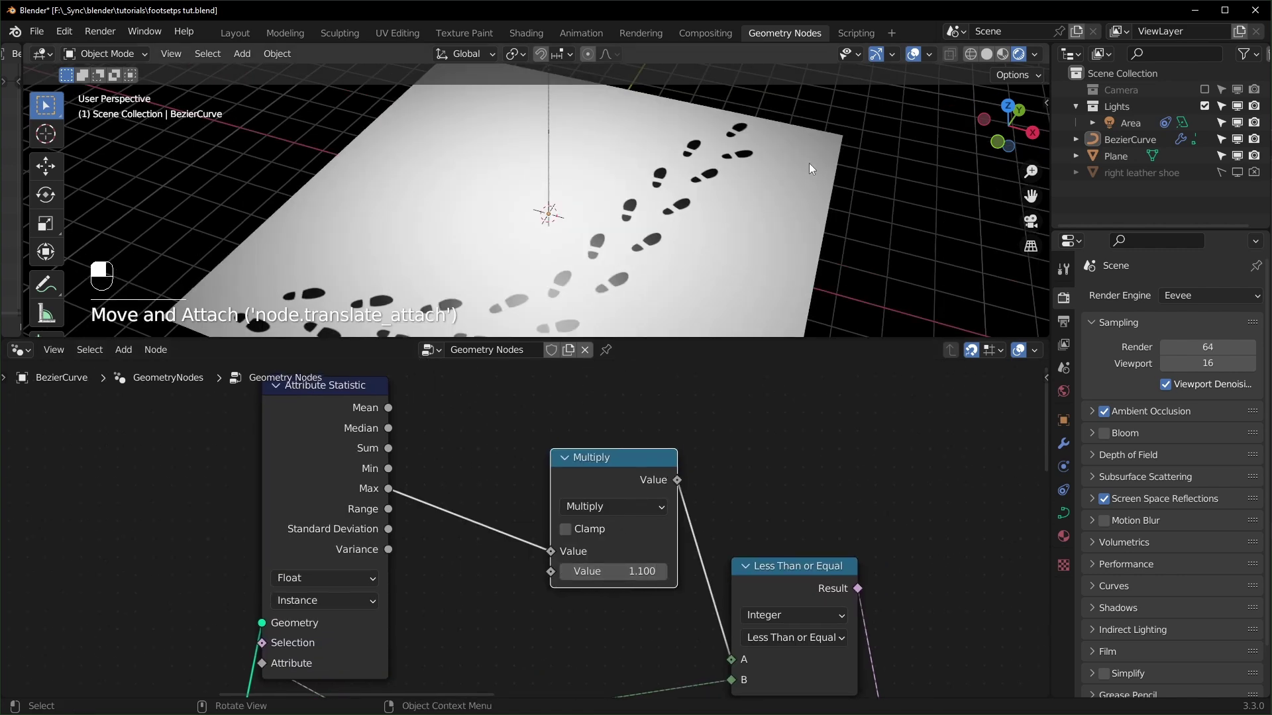
# Step: Insert a duplicate of the Multiply node between Attribute Statistic and Multiply, set it to Add with a second Value of 1
pyautogui.click(623, 465)
pyautogui.hotkey('shift', 'd')
pyautogui.click(521, 470)
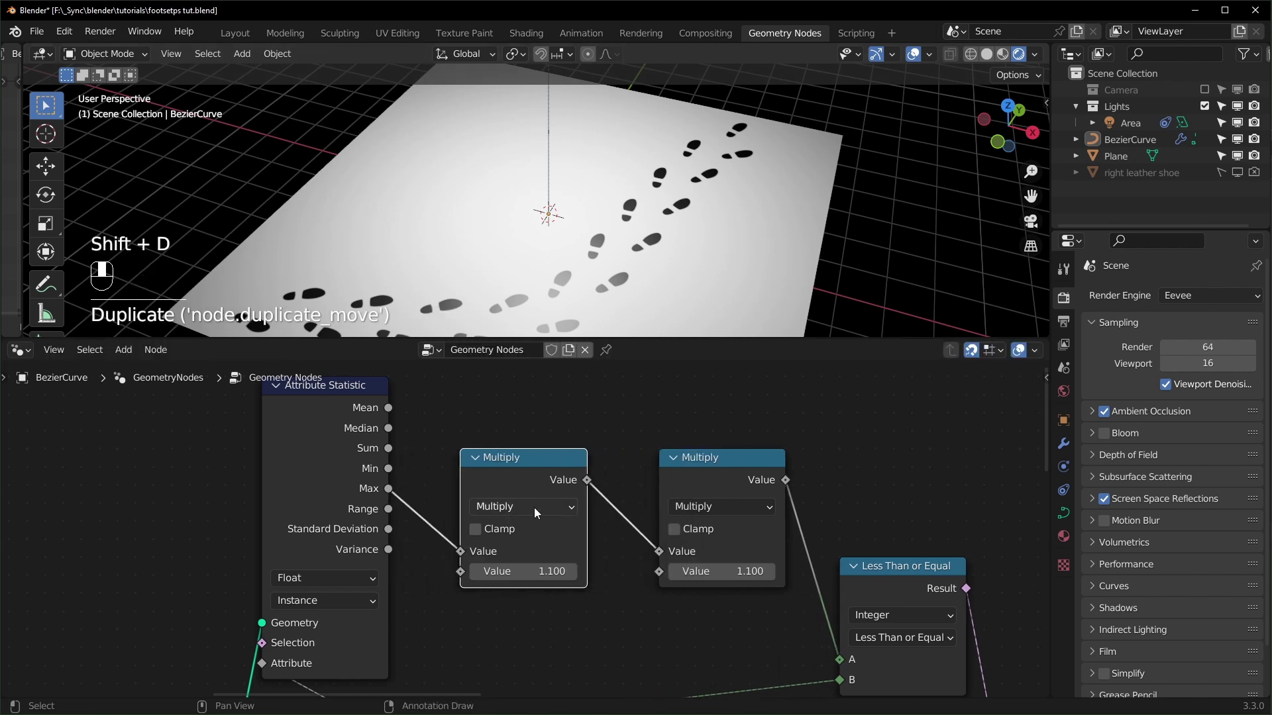
pyautogui.click(526, 506)
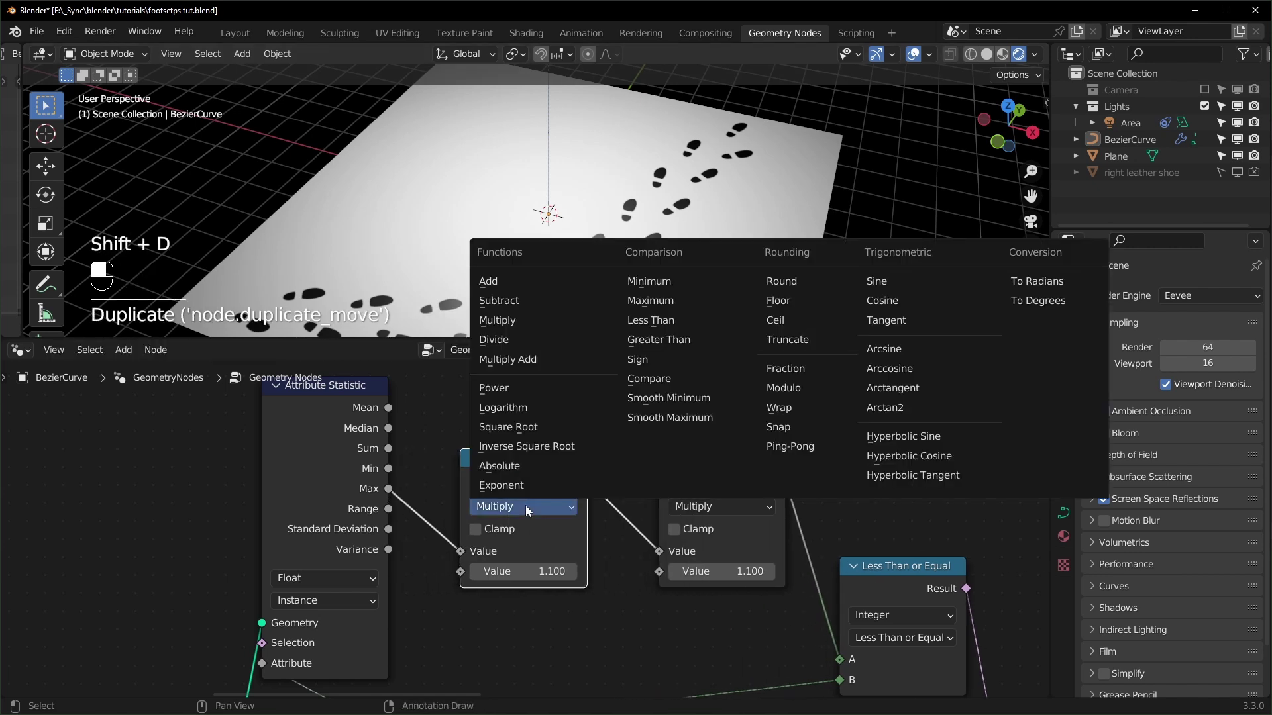
pyautogui.click(507, 282)
pyautogui.doubleClick(514, 573)
pyautogui.write('1')
pyautogui.press('Return')
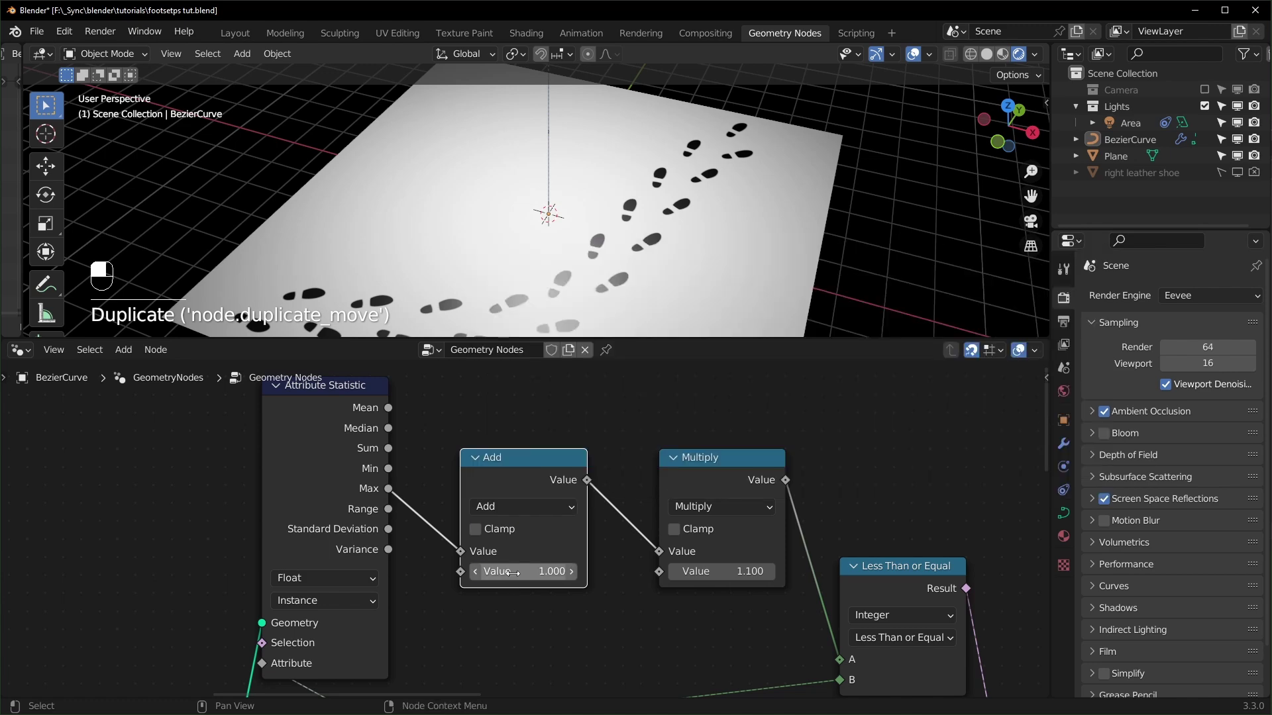
# Step: Set the Multiply node's second Value to 1, try it at 0 and return it to 1
pyautogui.doubleClick(755, 576)
pyautogui.write('1')
pyautogui.press('Return')
pyautogui.scroll(-1, 739, 174)
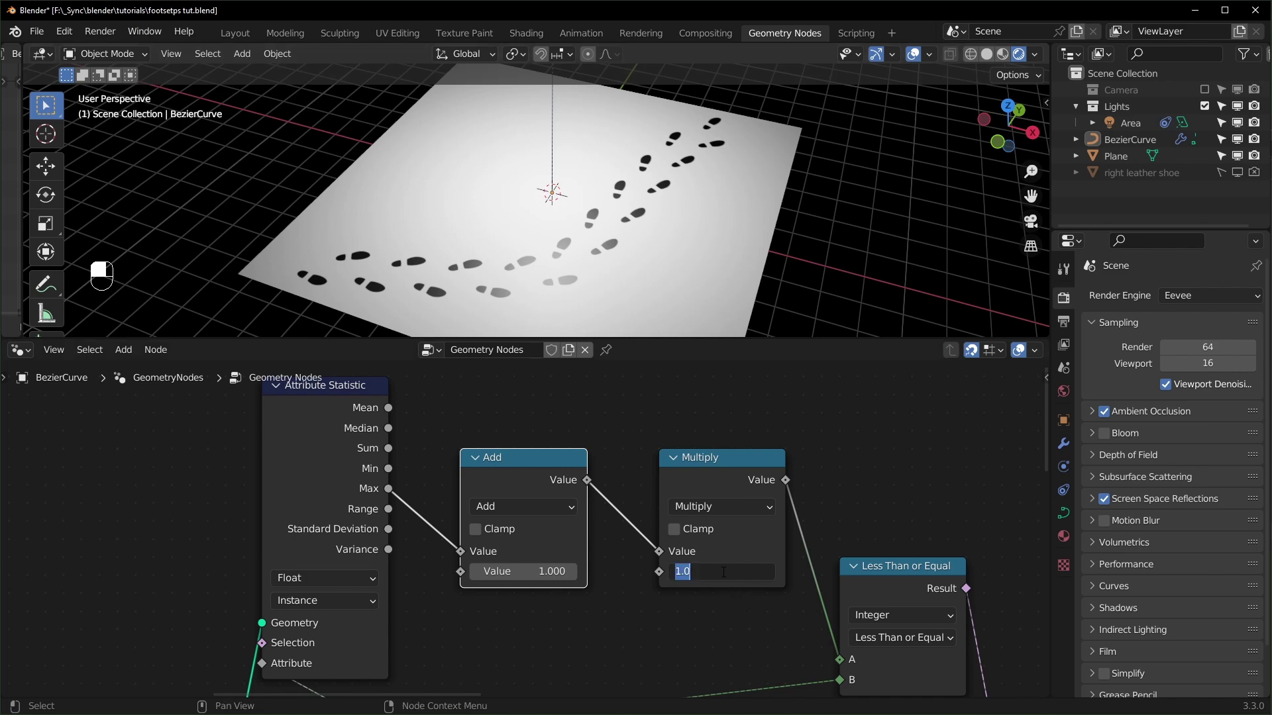
pyautogui.write('0')
pyautogui.press('Return')
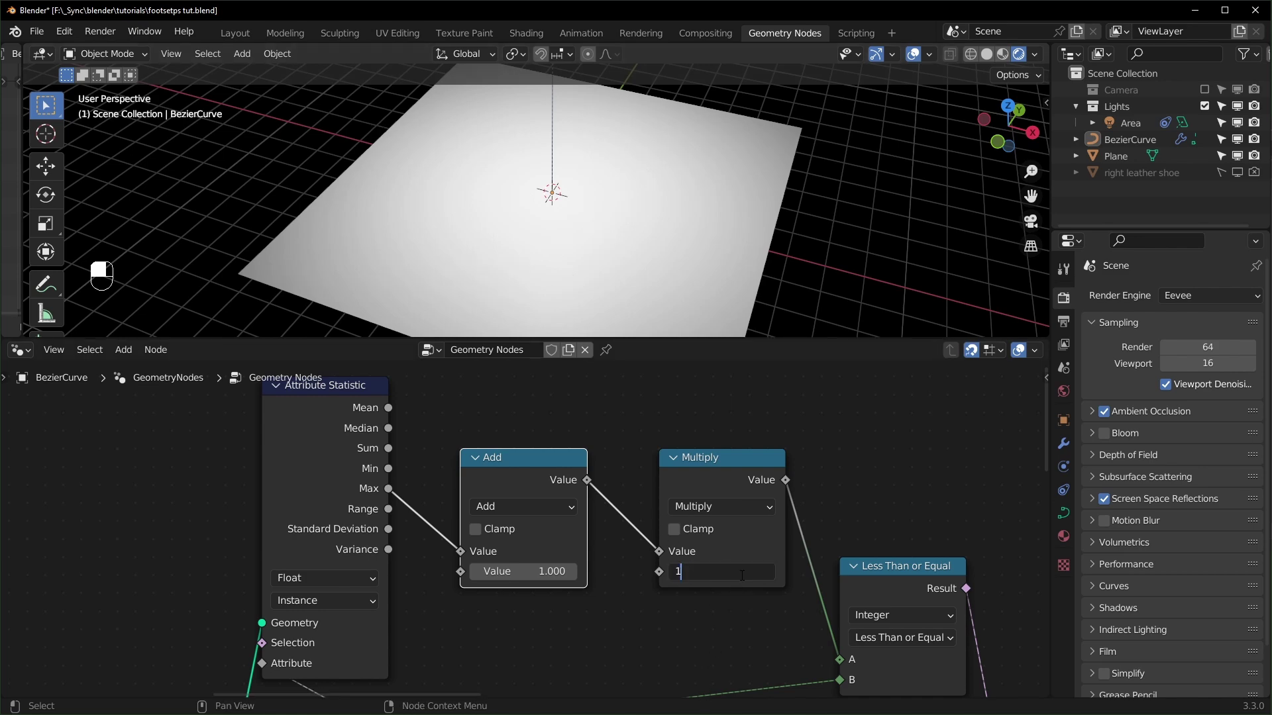
pyautogui.click(742, 574)
pyautogui.write('1')
pyautogui.press('Return')
# Step: Move the Multiply node closer to the Add node and try varying its second Value
pyautogui.scroll(-5, 479, 620)
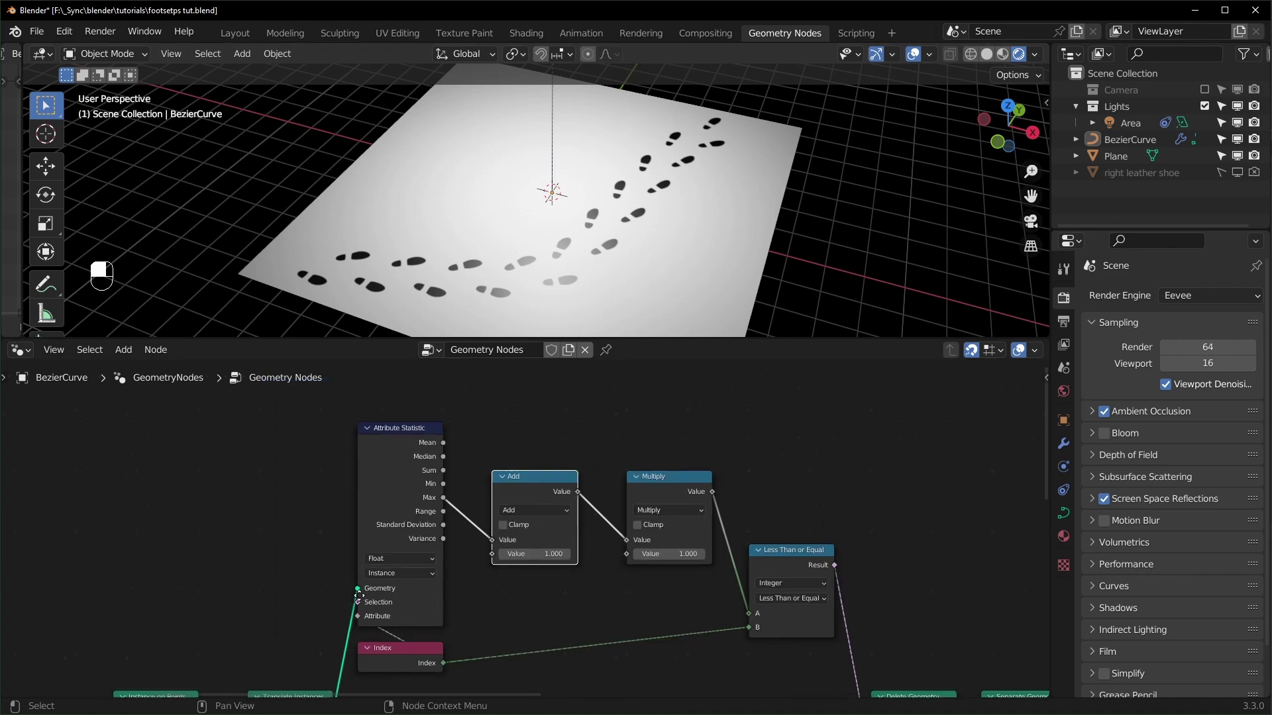
pyautogui.moveTo(106, 657); pyautogui.dragTo(551, 502, button='middle')
pyautogui.scroll(3, 551, 502)
pyautogui.moveTo(378, 593); pyautogui.dragTo(599, 510, button='middle')
pyautogui.keyDown('shift'); pyautogui.moveTo(430, 576); pyautogui.dragTo(404, 576); pyautogui.keyUp('shift')
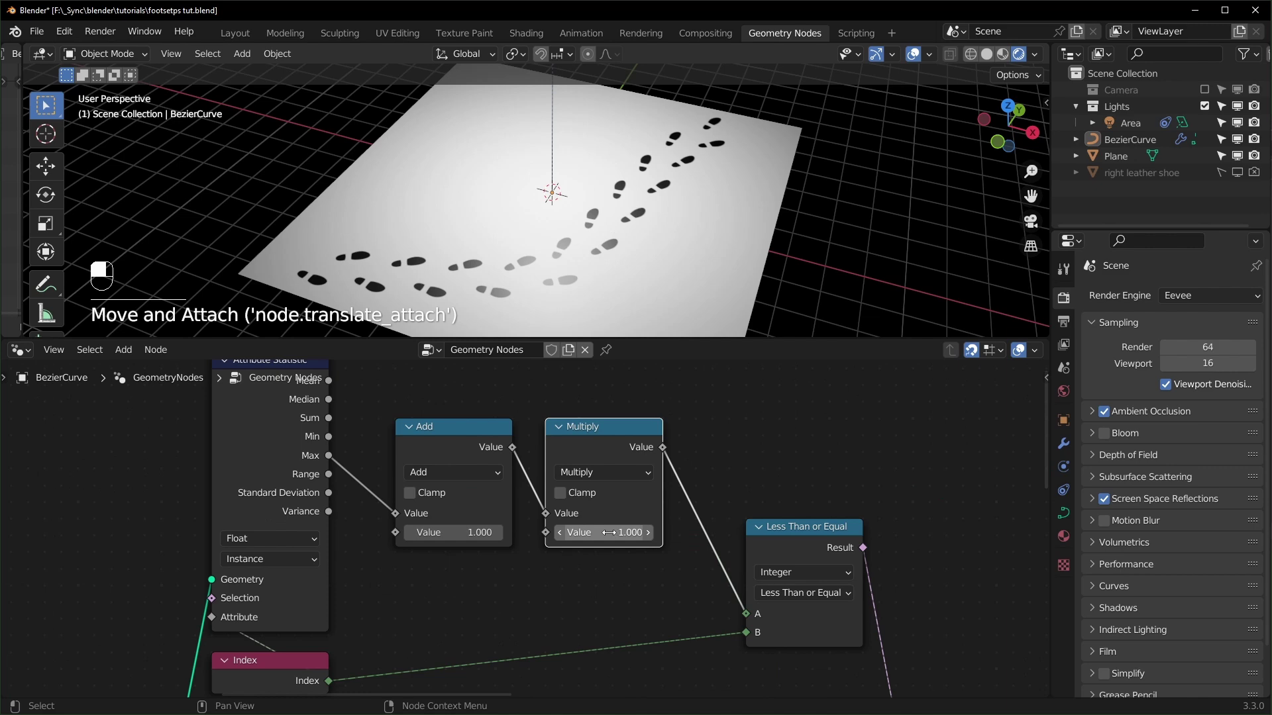
pyautogui.moveTo(602, 533)
pyautogui.keyDown('shift'); pyautogui.mouseDown()
pyautogui.moveTo(563, 533)
pyautogui.moveTo(603, 532)
pyautogui.mouseUp(); pyautogui.keyUp('shift')
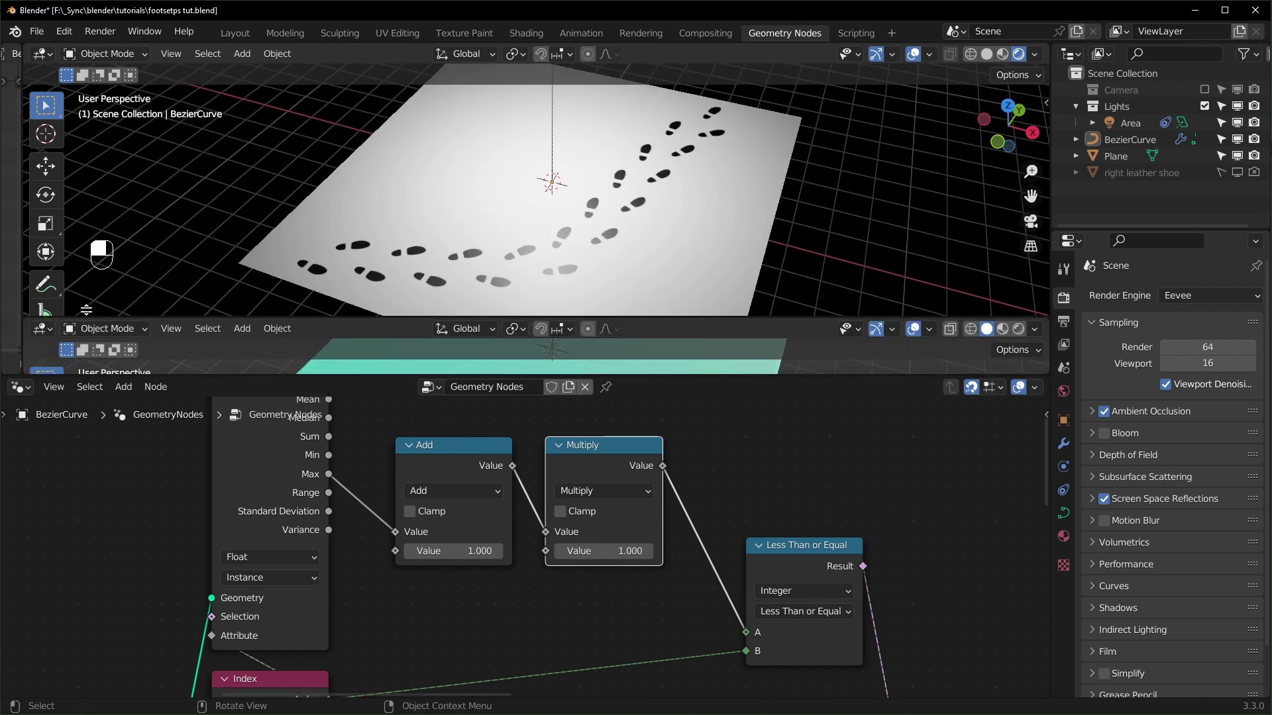
# Step: Split off an area between the viewport and the node editor and make it a Timeline
pyautogui.click(73, 351)
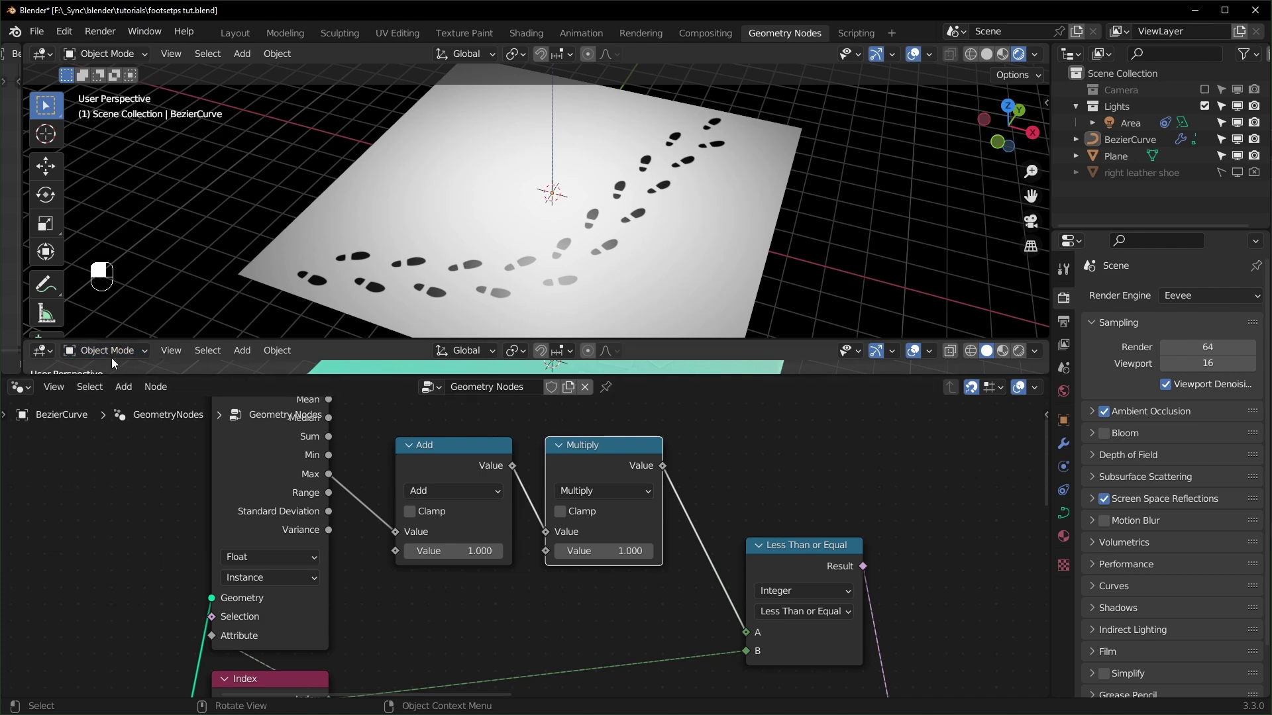
pyautogui.click(43, 351)
pyautogui.click(298, 335)
# Step: Keyframe the Multiply node's second Value at 0 on frame 1
pyautogui.hotkey('shift', 'Left')
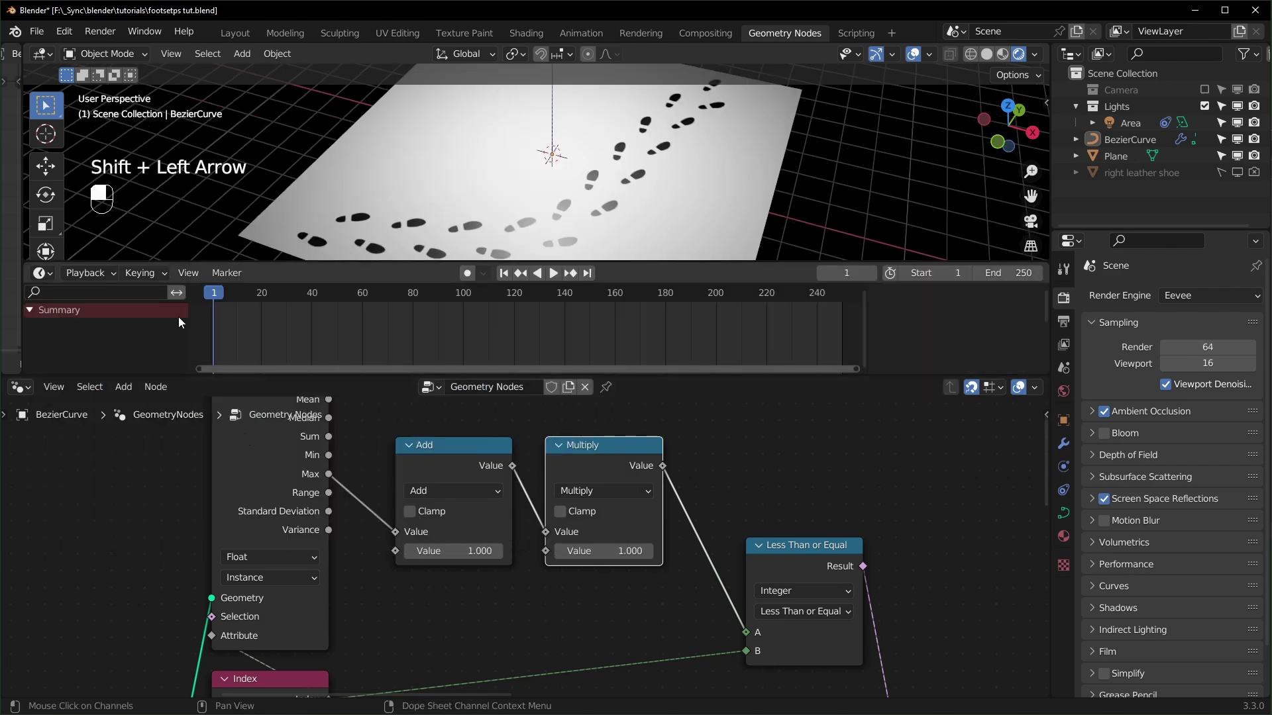
pyautogui.click(615, 552)
pyautogui.write('0')
pyautogui.press('Return')
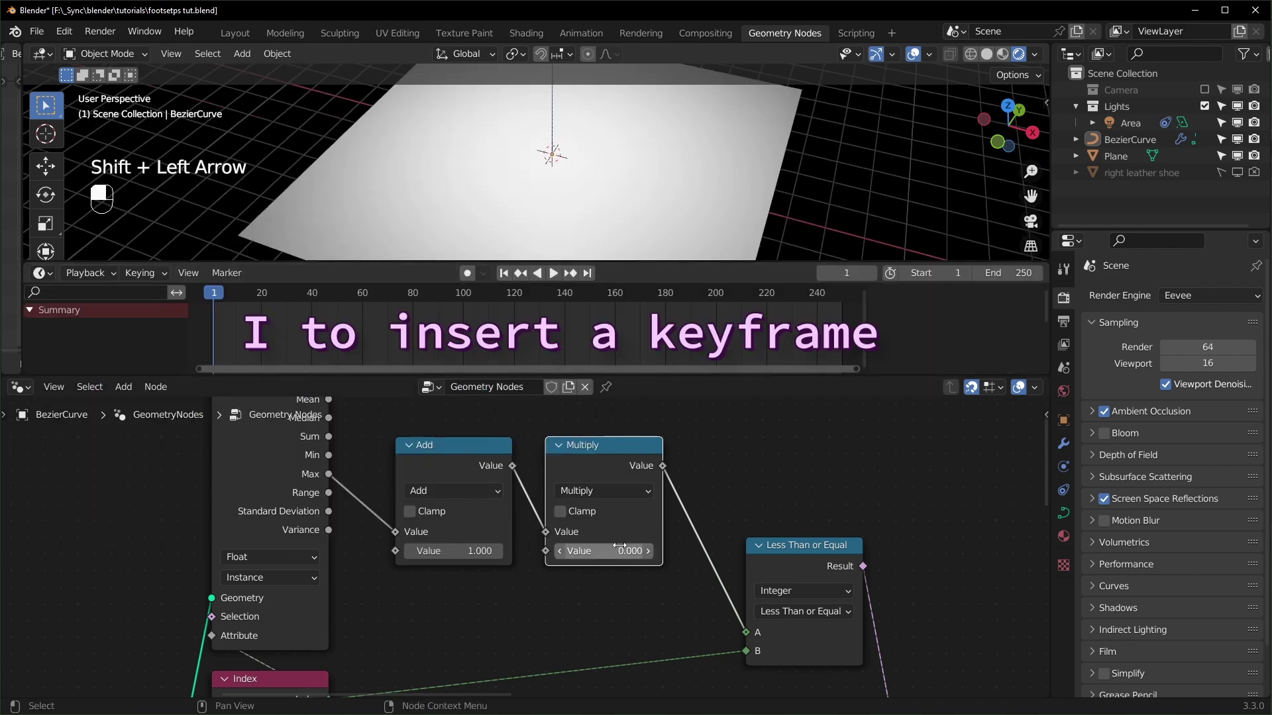
pyautogui.press('i')
# Step: Keyframe the Multiply node's second Value at 1 on frame 250
pyautogui.moveTo(353, 297); pyautogui.dragTo(817, 297)
pyautogui.hotkey('shift', 'Right')
pyautogui.click(609, 552)
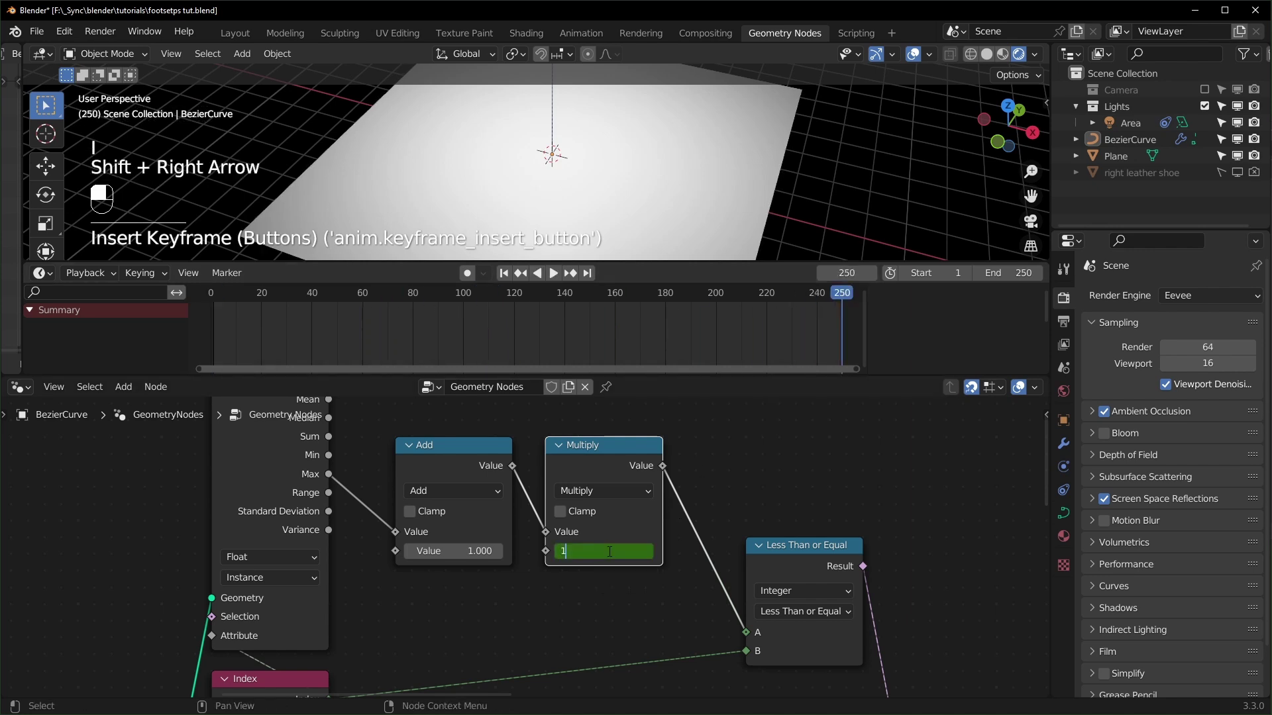
pyautogui.write('1')
pyautogui.press('Return')
pyautogui.press('i')
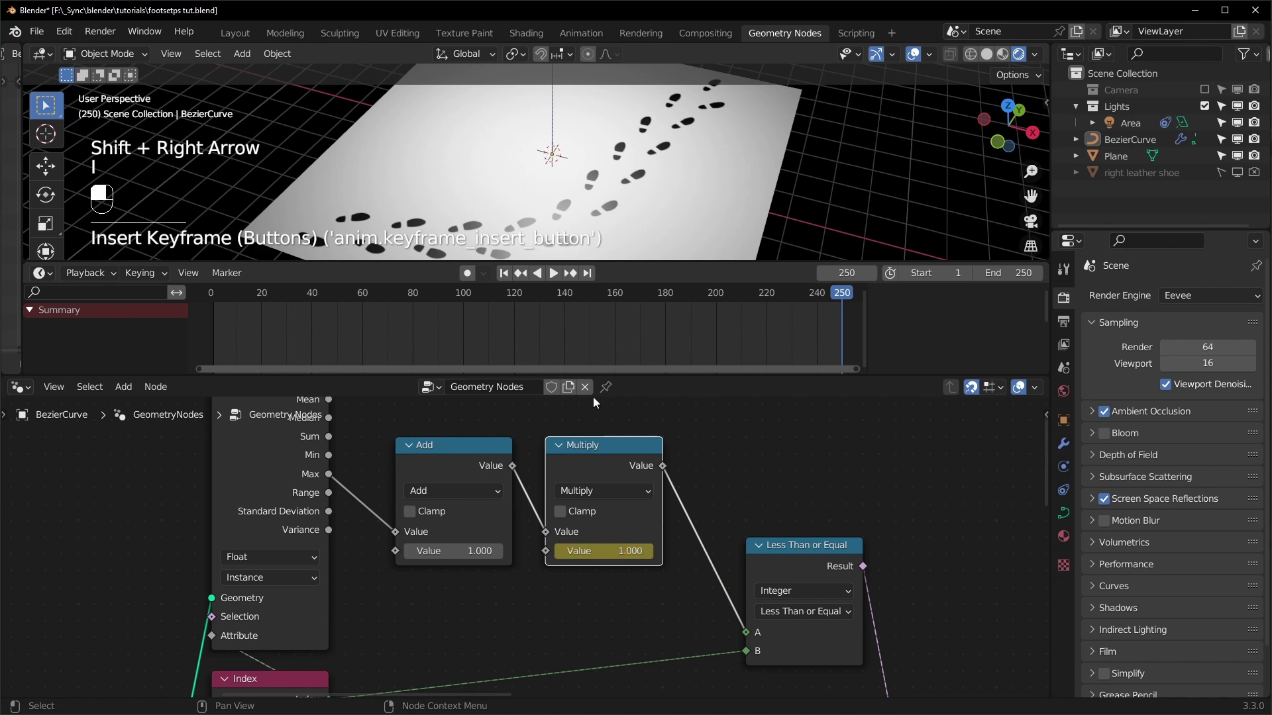
# Step: Enlarge the Timeline area and play the animation to check how the footprints appear
pyautogui.moveTo(611, 376); pyautogui.dragTo(612, 461)
pyautogui.press('space')
pyautogui.press('space')
pyautogui.press('space')
pyautogui.press('space')
pyautogui.press('space')
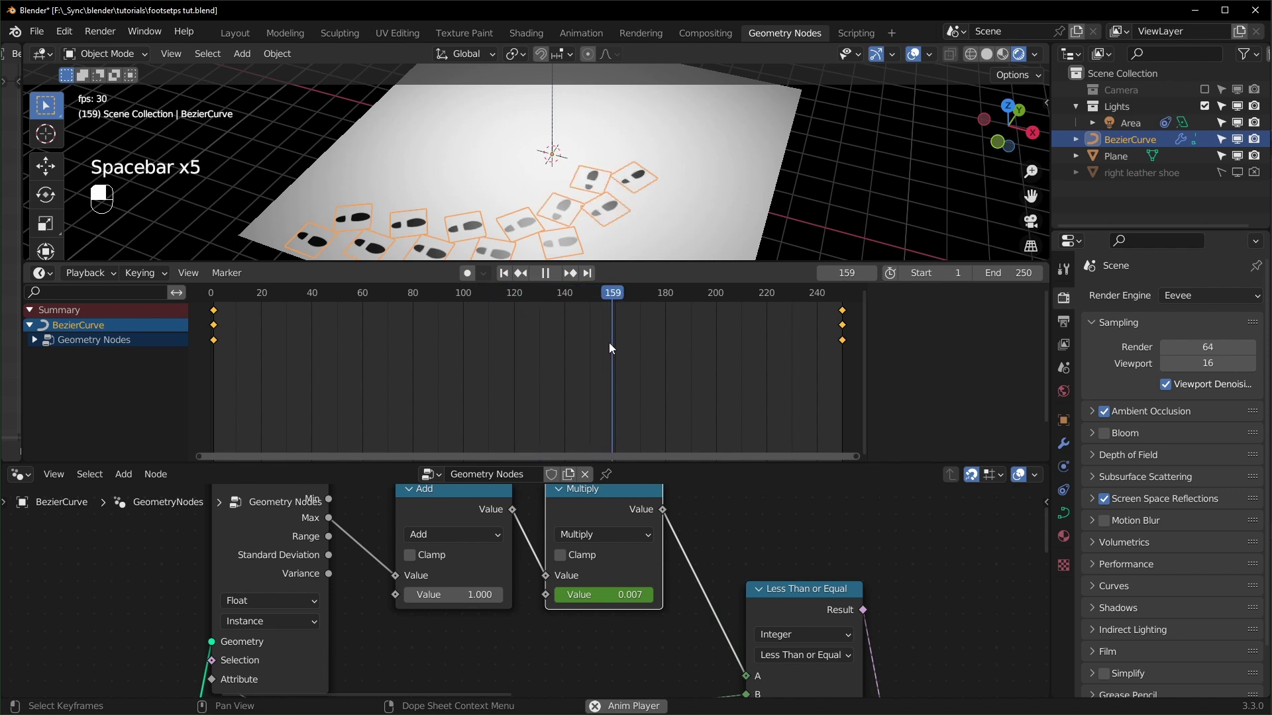
pyautogui.press('space')
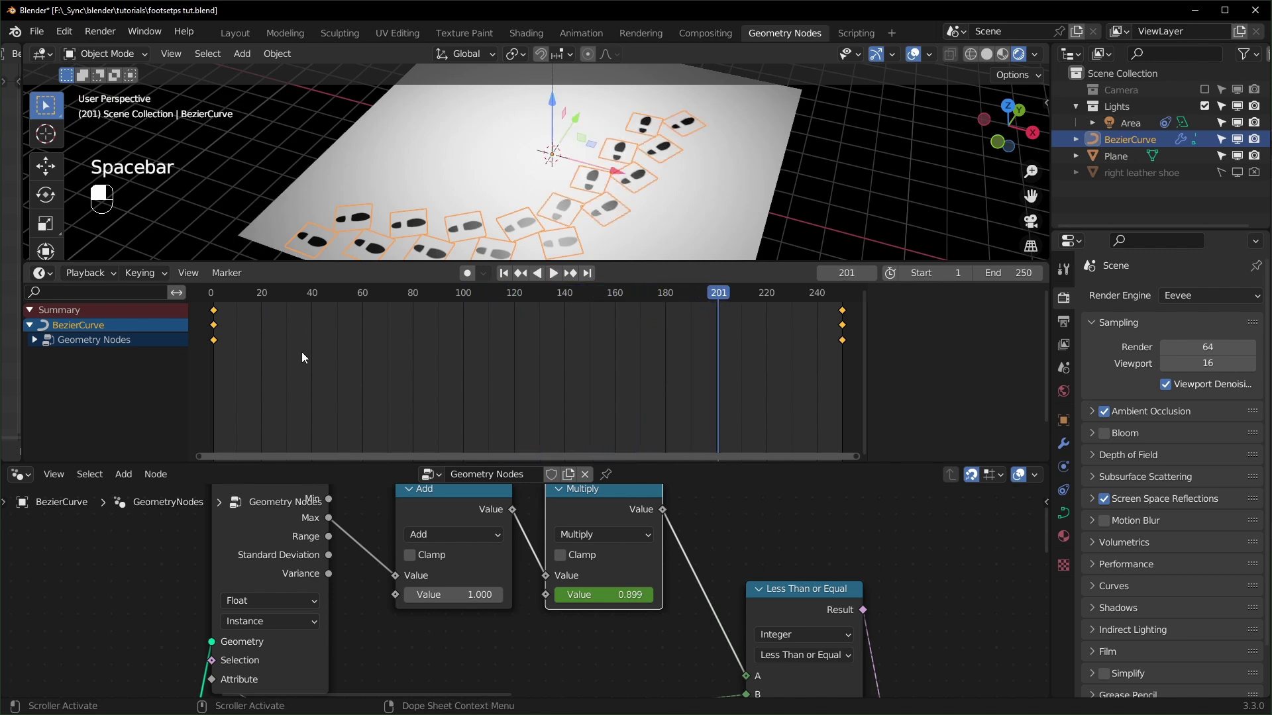
# Step: Set the keyframe interpolation to Linear and replay the animation from the start in a maximized viewport
pyautogui.press('t')
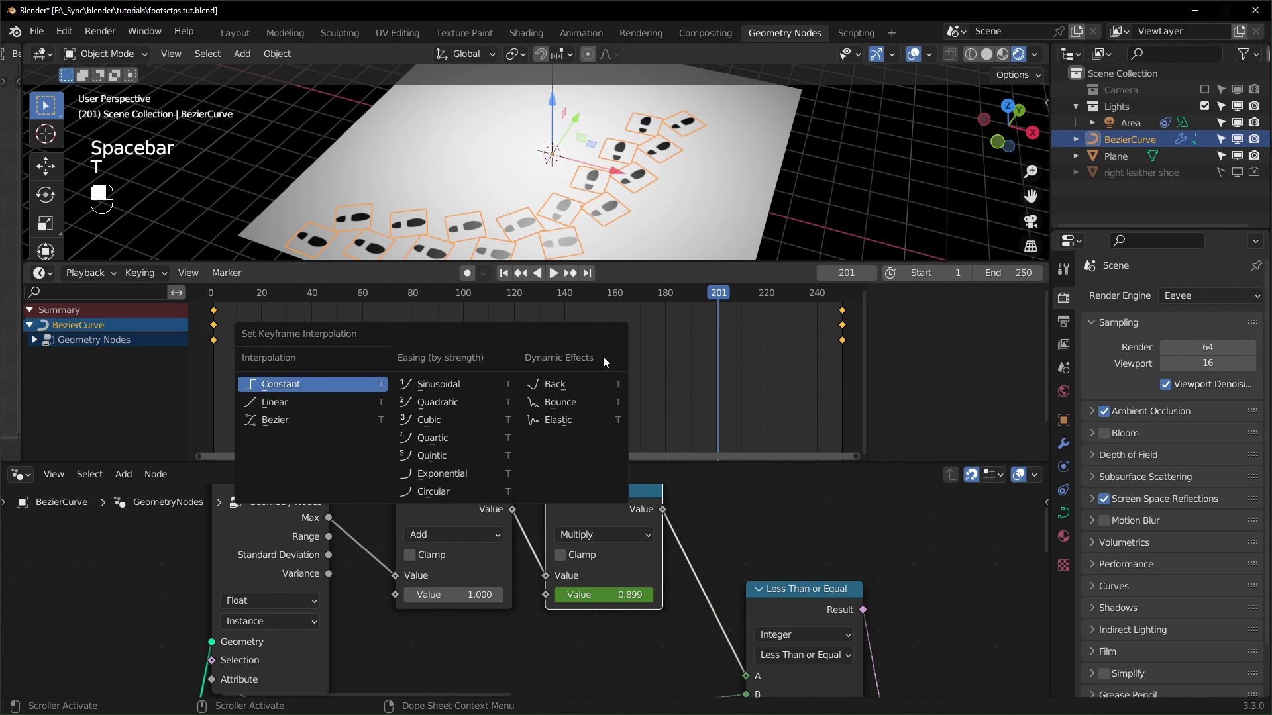
pyautogui.click(298, 403)
pyautogui.moveTo(502, 292); pyautogui.dragTo(210, 343)
pyautogui.press('space')
pyautogui.hotkey('ctrl', 'space')
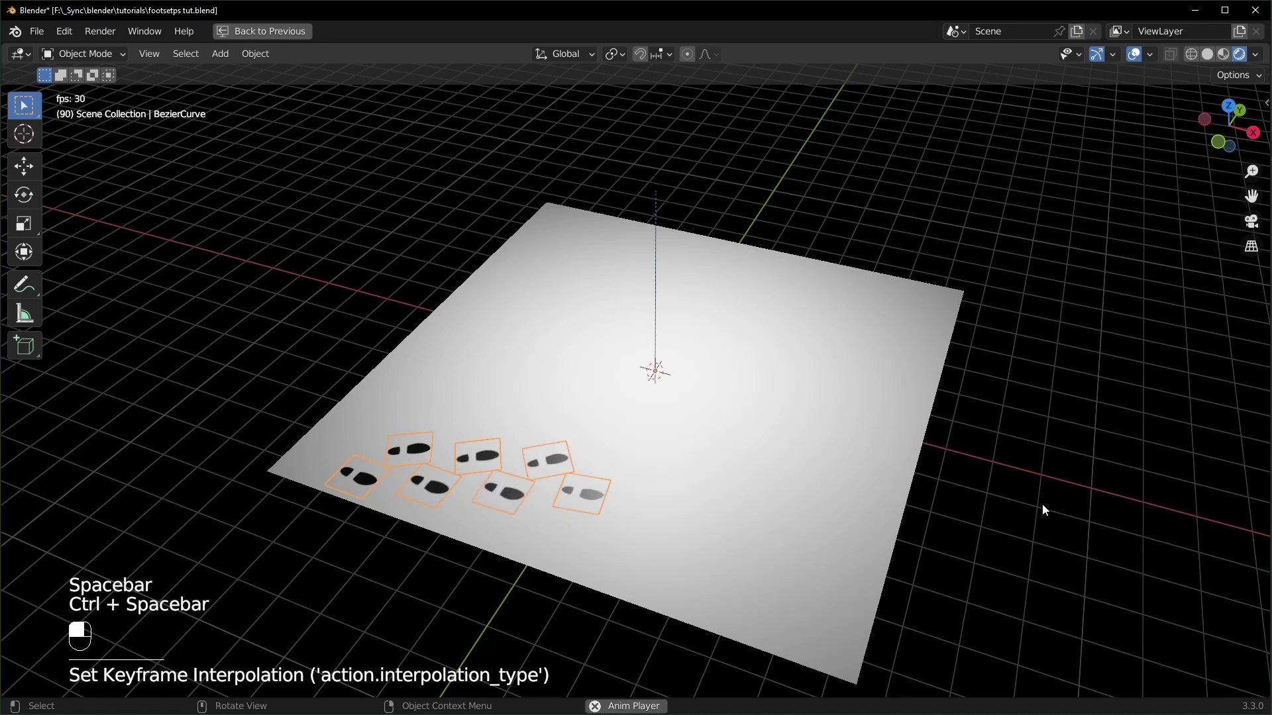
pyautogui.scroll(3, 1043, 503)
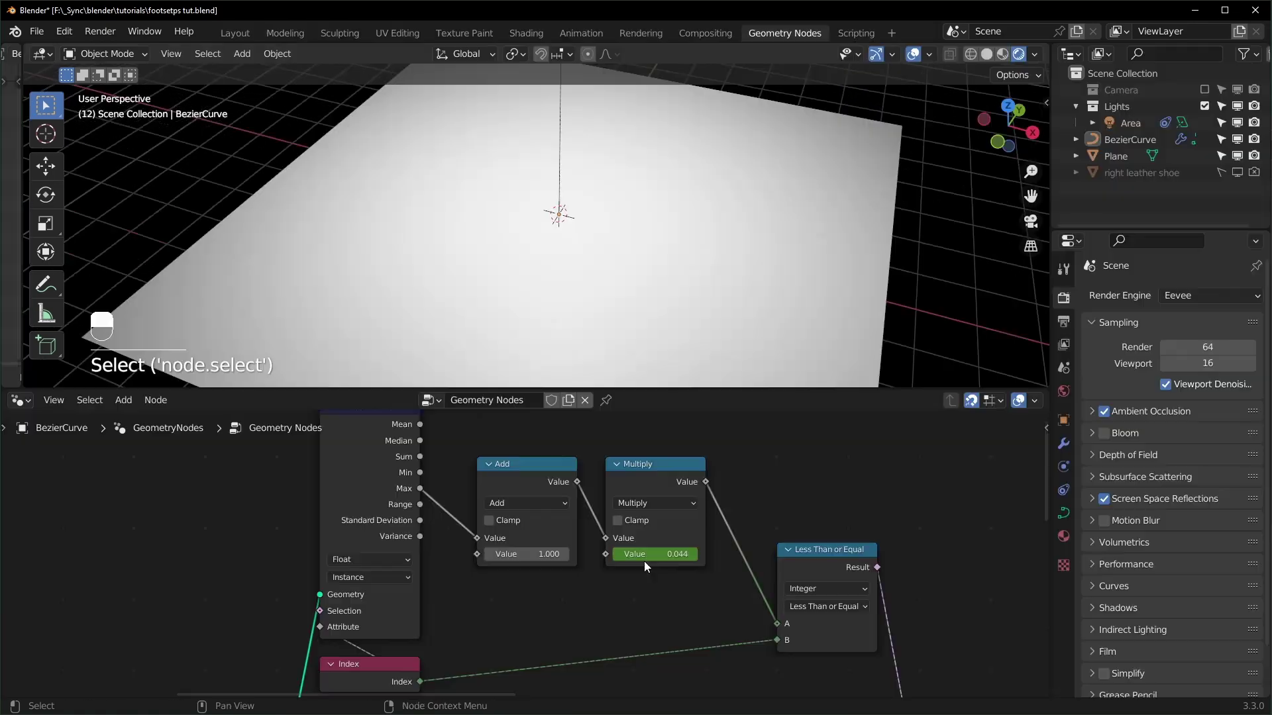
# Step: Clear the keyframes from the Multiply node's second Value
pyautogui.rightClick(658, 554)
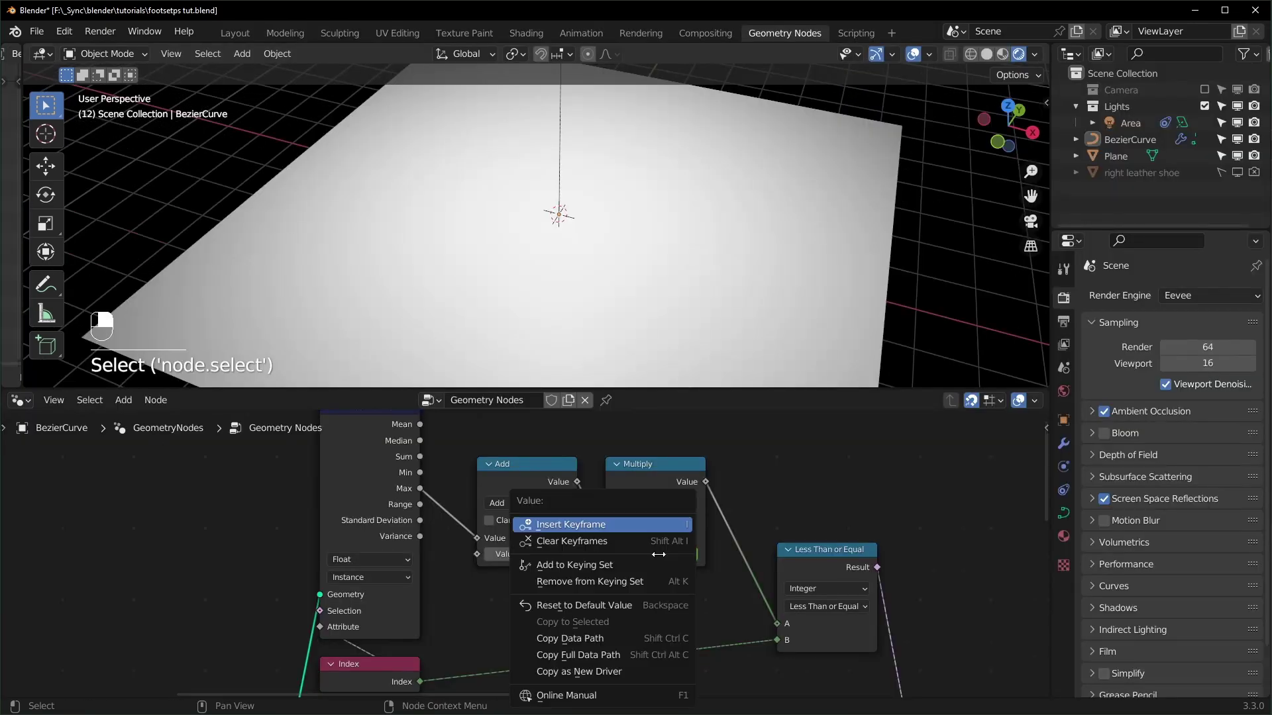
pyautogui.click(571, 542)
pyautogui.press('Return')
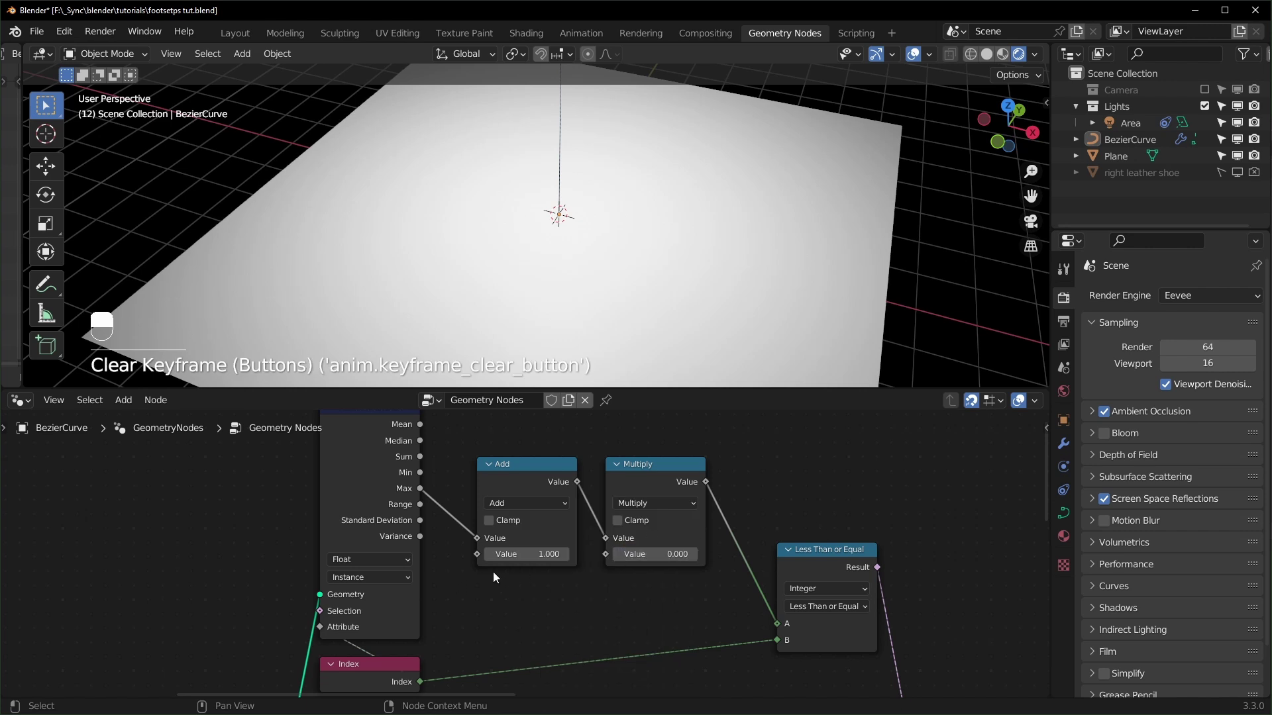
# Step: Add a Scene Time node in the empty space before the Attribute Statistic node
pyautogui.moveTo(510, 589); pyautogui.dragTo(647, 568, button='middle')
pyautogui.scroll(-2, 519, 568)
pyautogui.hotkey('shift', 'a')
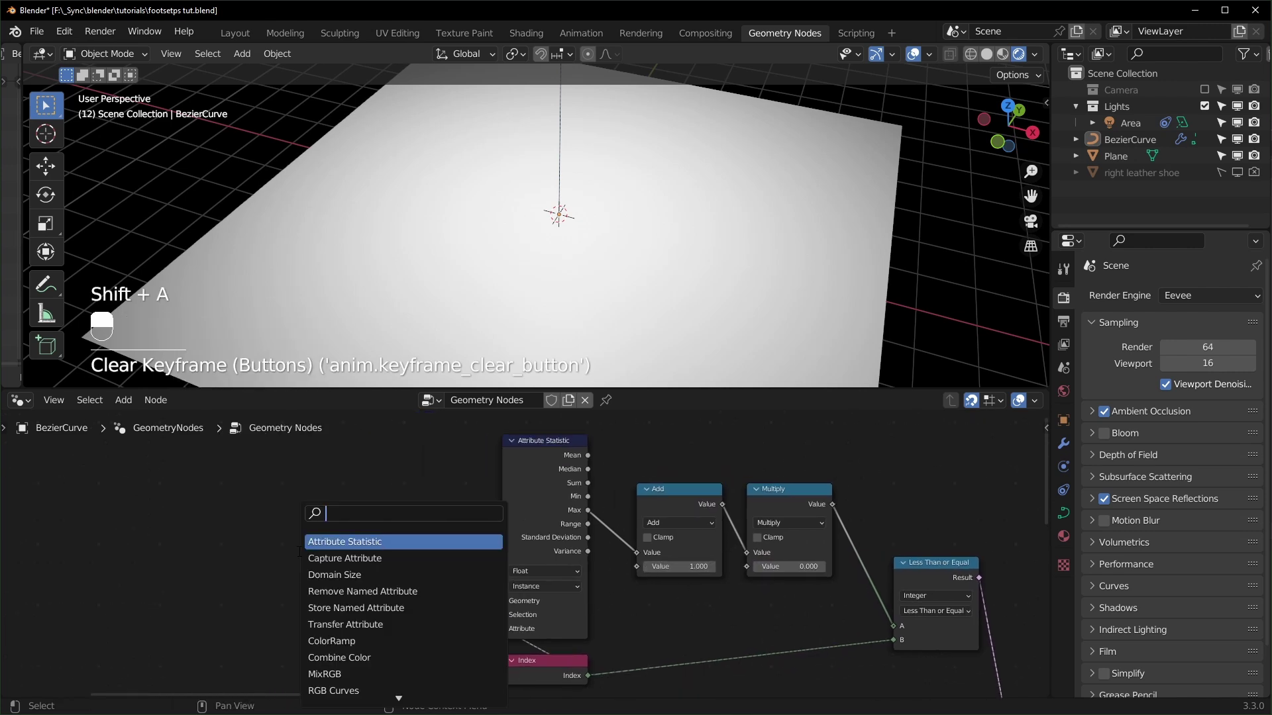
pyautogui.write('s')
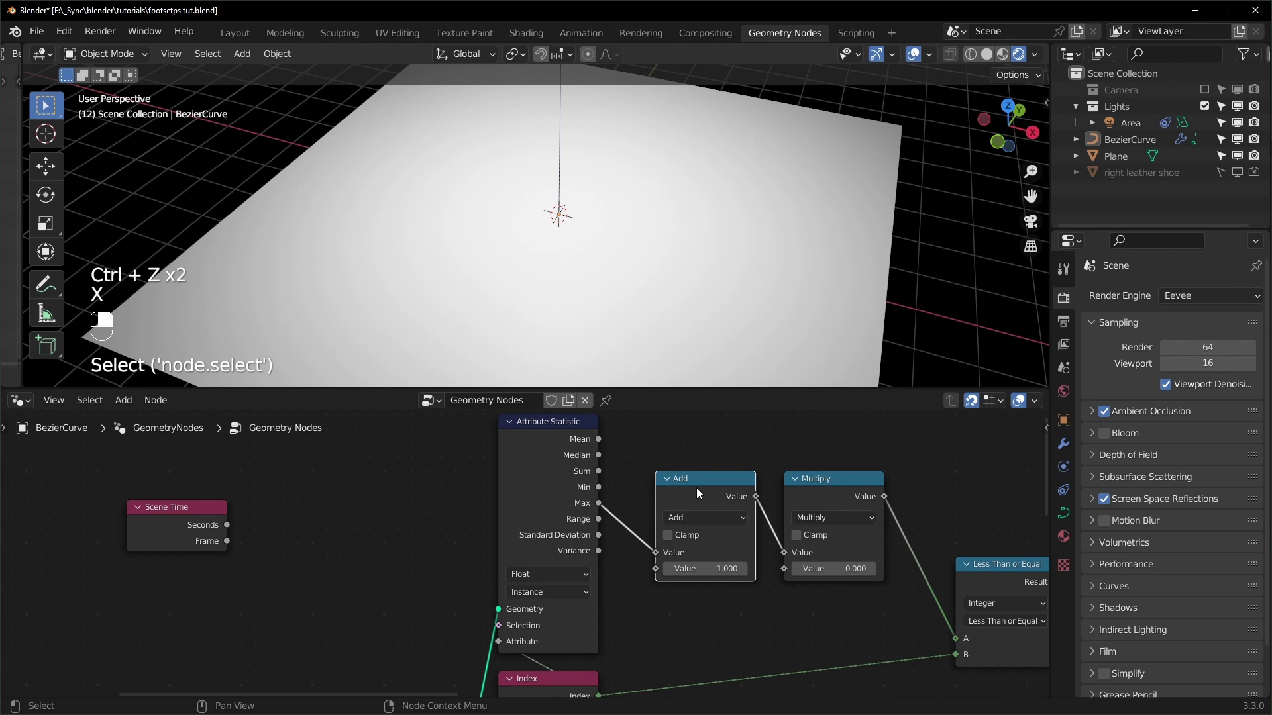
# Step: Duplicate the Add node, place the copy beside Scene Time and set its operation to Ping-Pong
pyautogui.hotkey('shift', 'd')
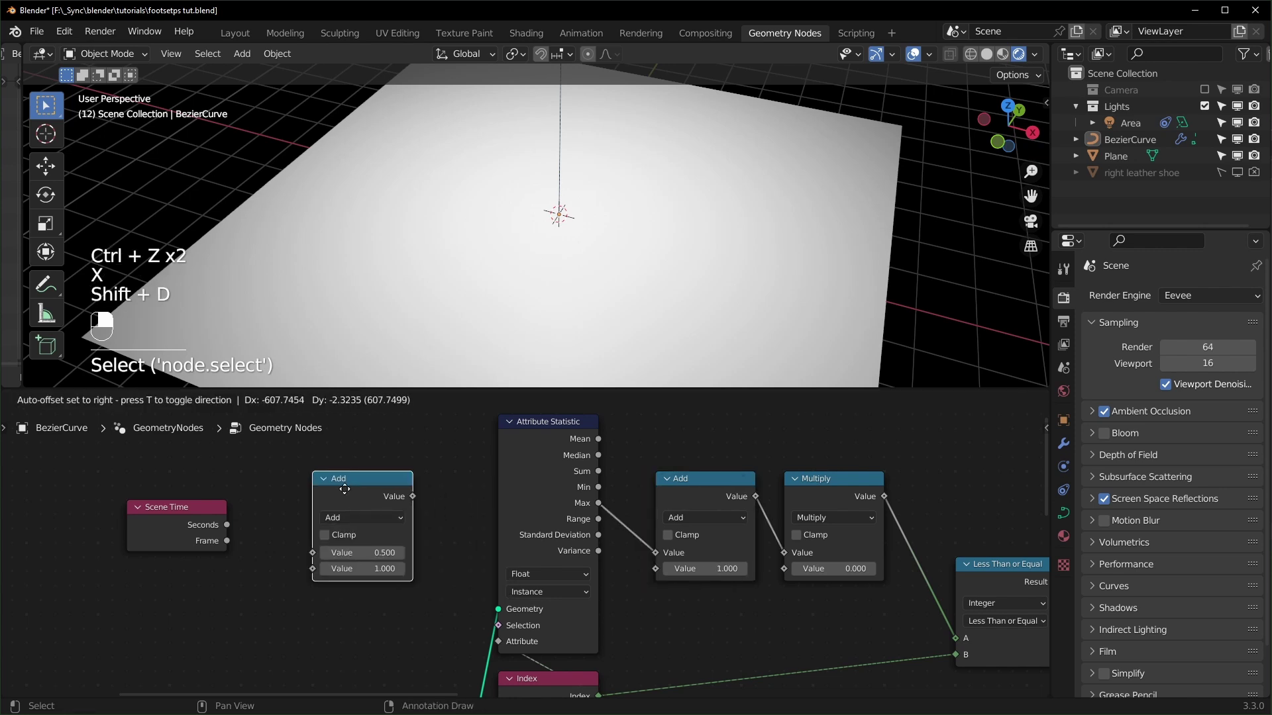
pyautogui.click(251, 491)
pyautogui.click(347, 518)
pyautogui.click(559, 469)
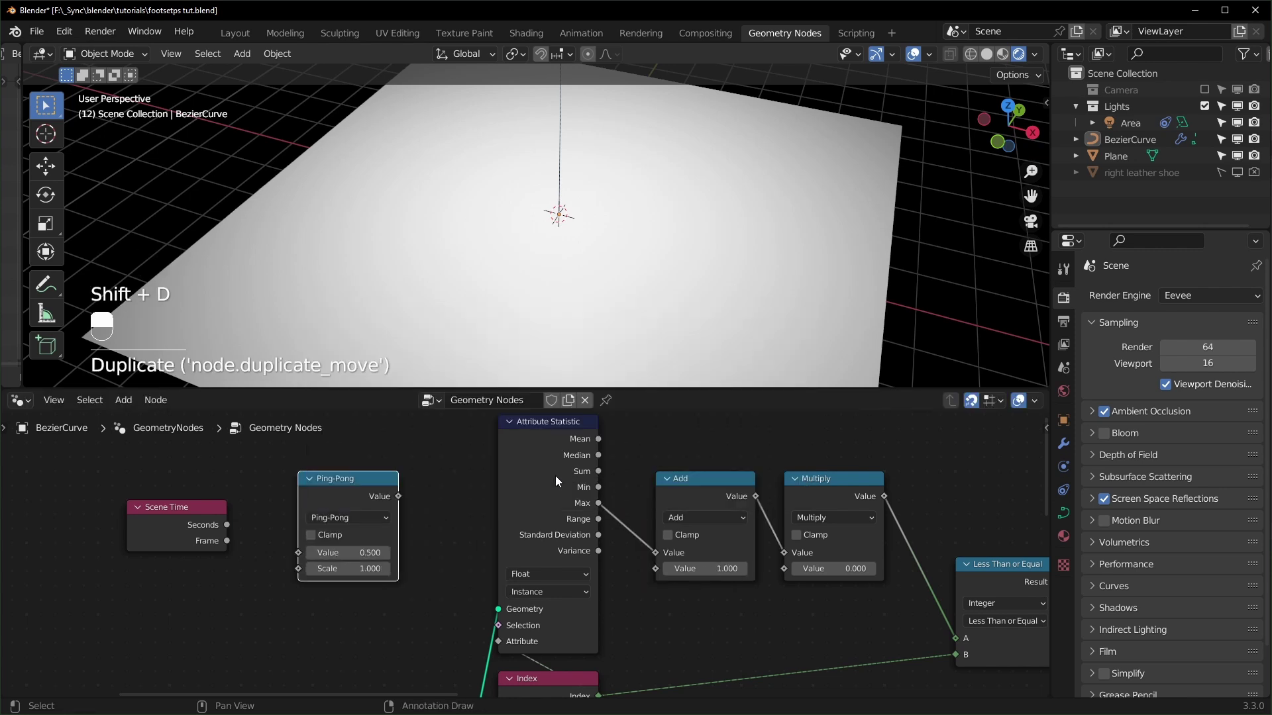
pyautogui.scroll(1, 499, 534)
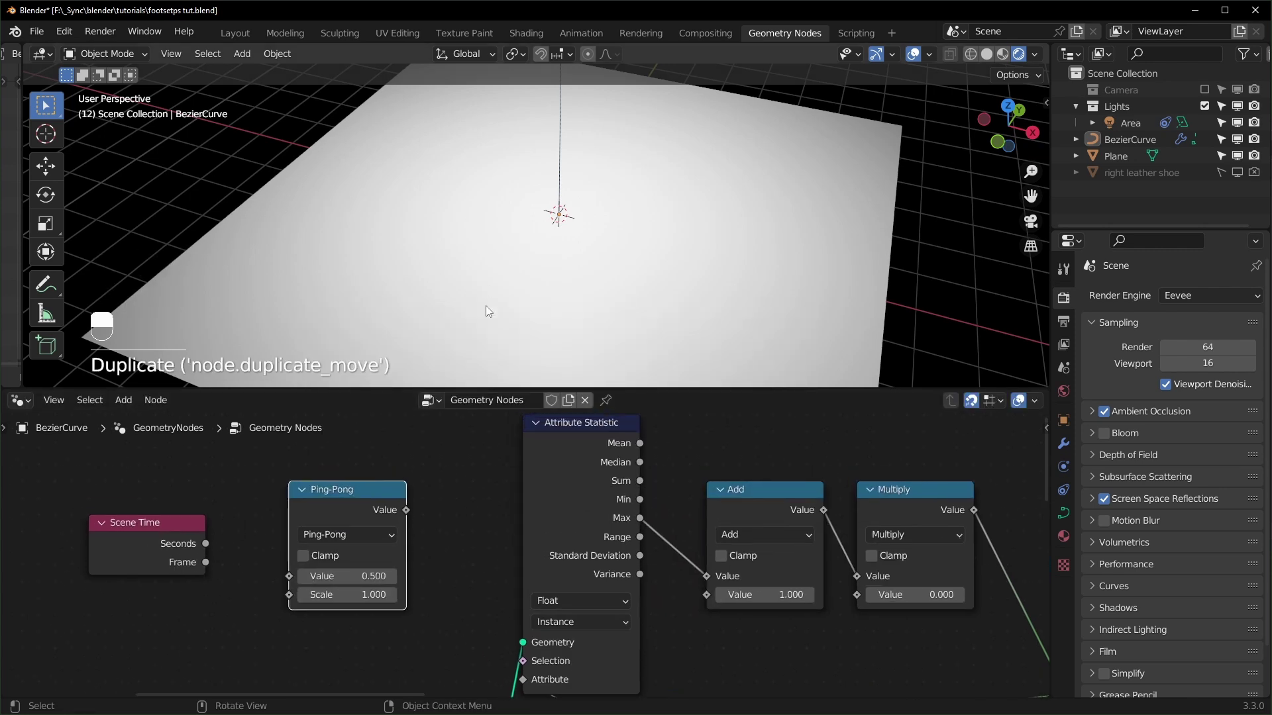
pyautogui.scroll(-1, 486, 305)
pyautogui.keyDown('shift'); pyautogui.moveTo(606, 527); pyautogui.dragTo(578, 462, button='middle'); pyautogui.keyUp('shift')
pyautogui.keyDown('shift'); pyautogui.moveTo(282, 523); pyautogui.dragTo(321, 533, button='middle'); pyautogui.keyUp('shift')
pyautogui.scroll(-4, 530, 563)
pyautogui.keyDown('shift'); pyautogui.moveTo(798, 675); pyautogui.dragTo(545, 405, button='middle'); pyautogui.keyUp('shift')
pyautogui.moveTo(197, 444)
pyautogui.keyDown('shift'); pyautogui.mouseDown(button='middle')
pyautogui.moveTo(369, 595)
pyautogui.moveTo(454, 628)
pyautogui.mouseUp(button='middle'); pyautogui.keyUp('shift')
pyautogui.scroll(1, 464, 583)
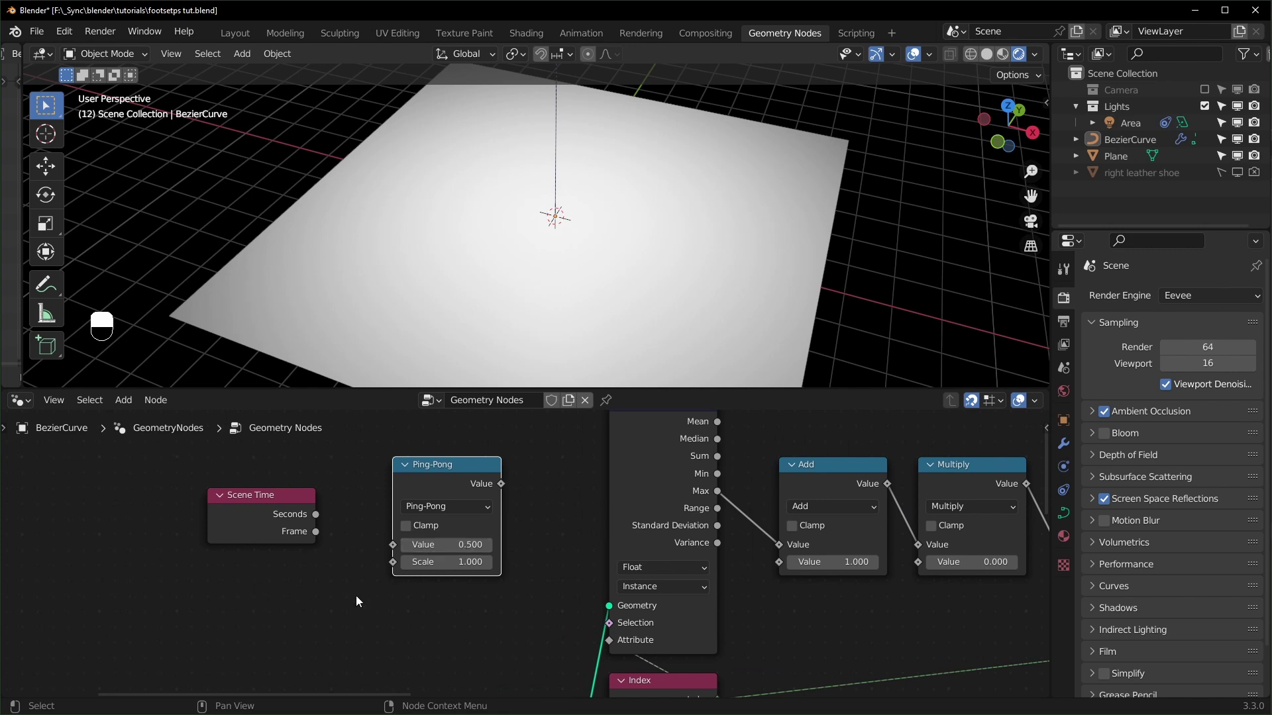
# Step: Connect Scene Time's Seconds to Ping-Pong's Value, link Ping-Pong's output to Multiply's second Value, and play the animation
pyautogui.moveTo(316, 514); pyautogui.dragTo(393, 545)
pyautogui.moveTo(400, 546); pyautogui.dragTo(325, 542, button='middle')
pyautogui.moveTo(426, 479); pyautogui.dragTo(841, 559)
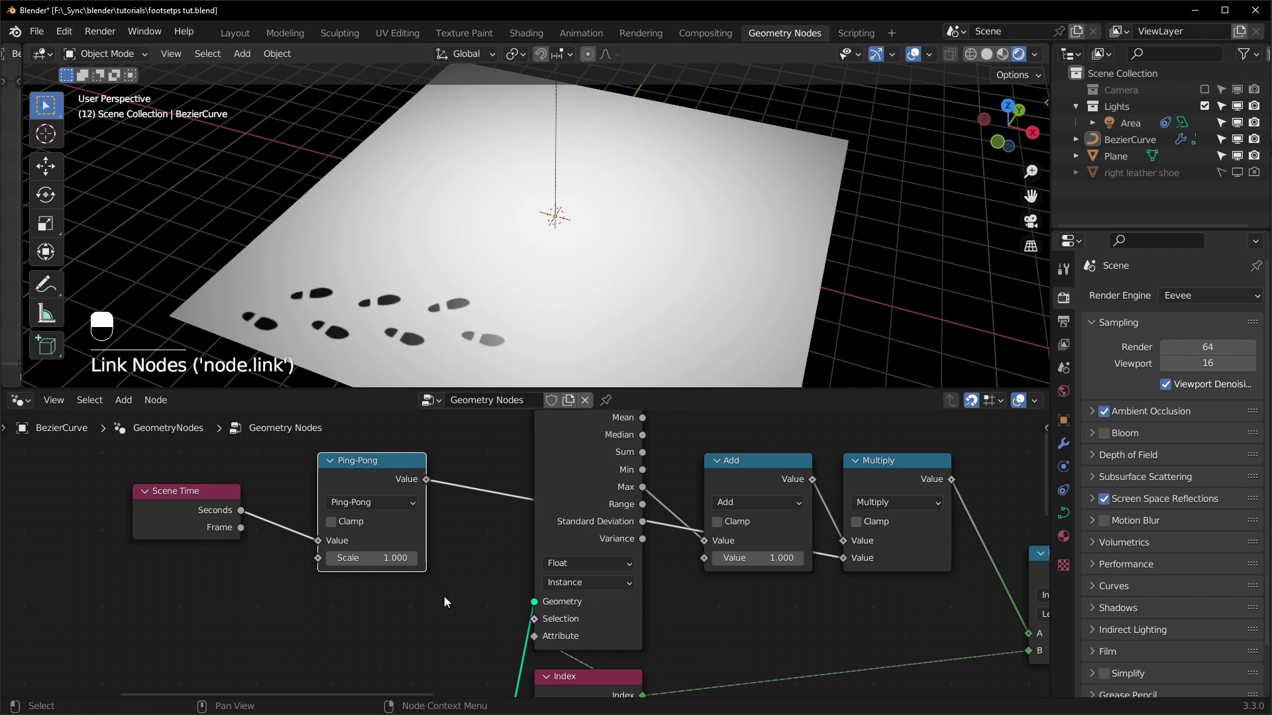
pyautogui.press('space')
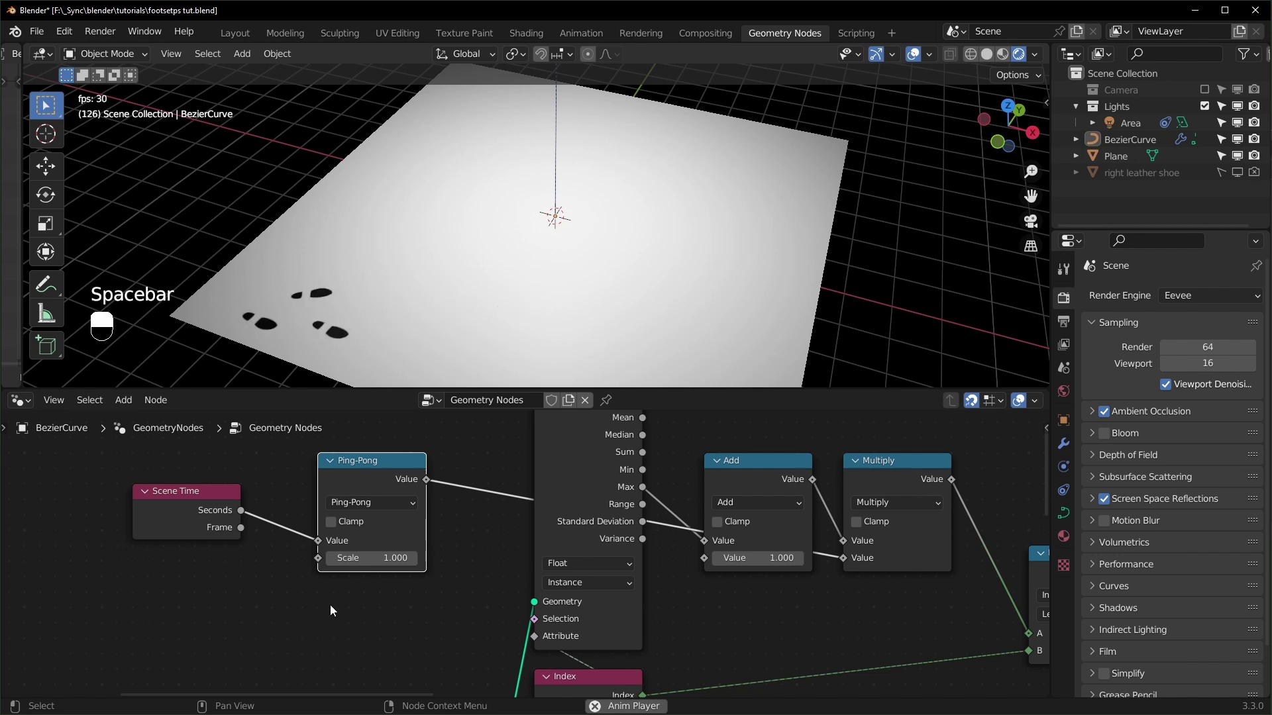
# Step: Move Scene Time away from Ping-Pong and insert a duplicate of the Ping-Pong node between them, set to Divide
pyautogui.moveTo(178, 519); pyautogui.dragTo(244, 532, button='middle')
pyautogui.moveTo(281, 524); pyautogui.dragTo(80, 538)
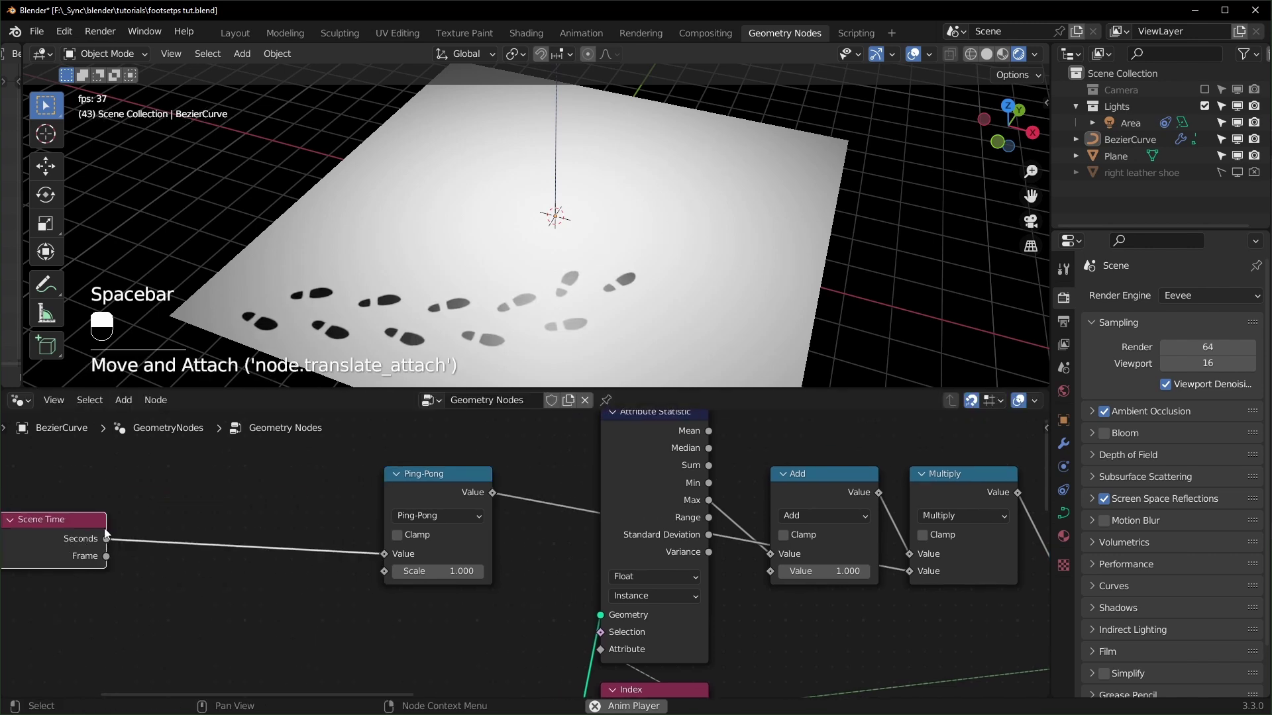
pyautogui.keyDown('shift'); pyautogui.click(429, 492); pyautogui.keyUp('shift')
pyautogui.hotkey('shift', 'd')
pyautogui.click(264, 528)
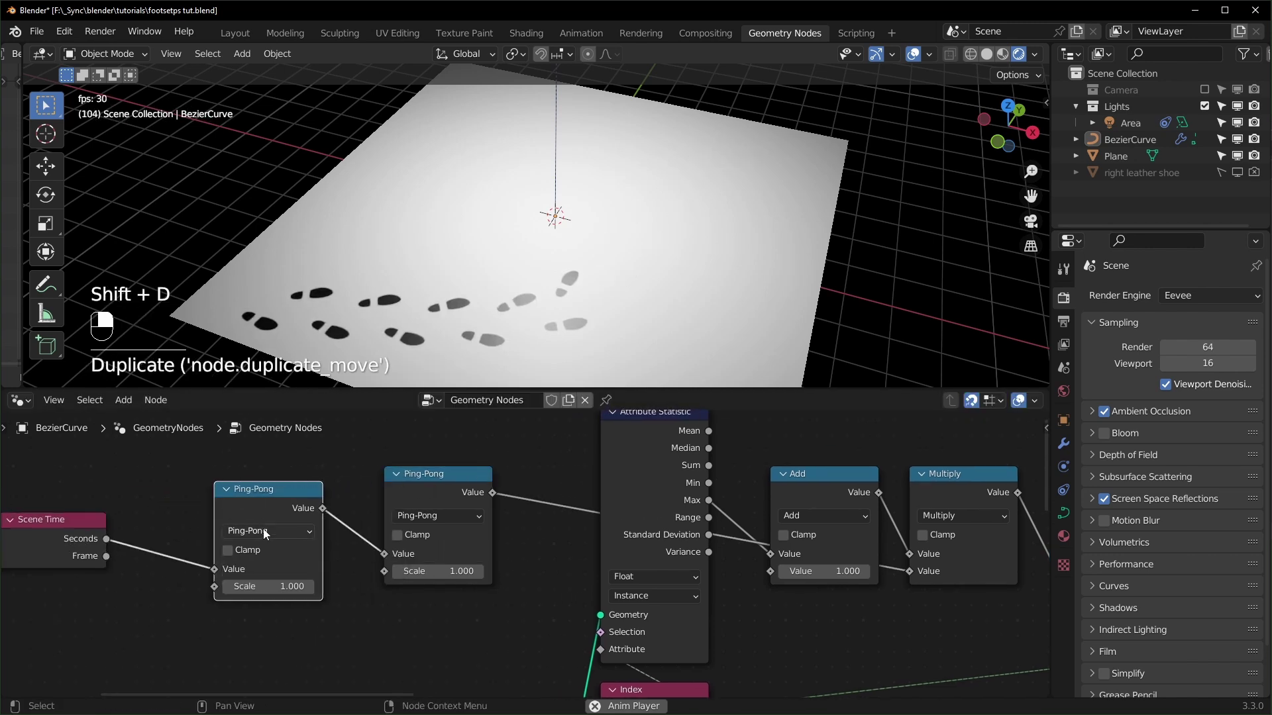
pyautogui.click(264, 530)
pyautogui.click(265, 379)
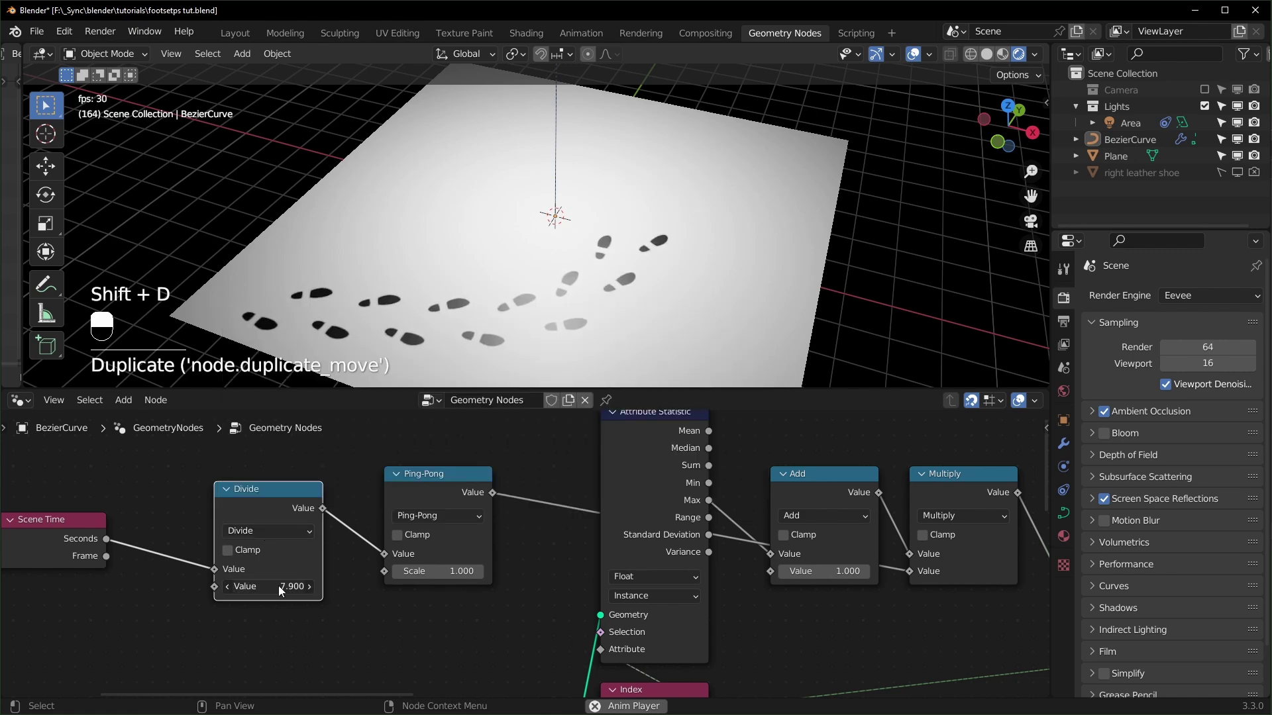